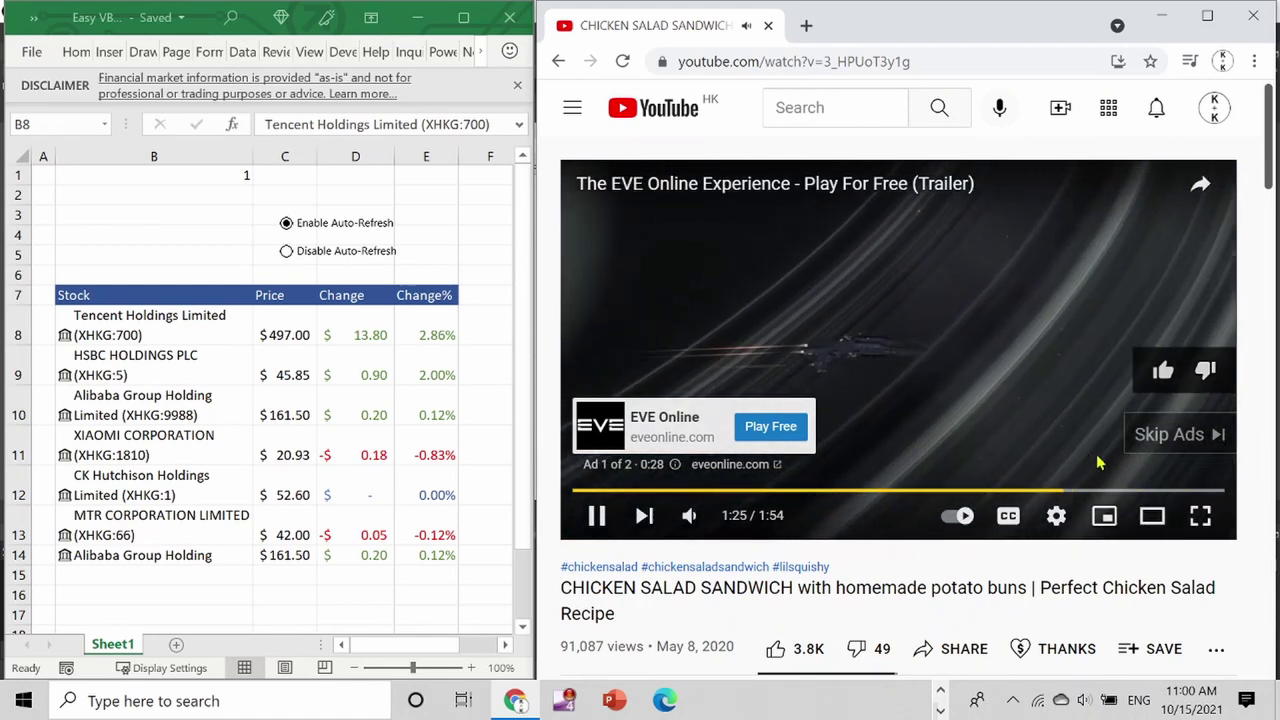
Skip the video ad and bring up the VBA editor showing Module1's main and refresh_data macros
click(1176, 435)
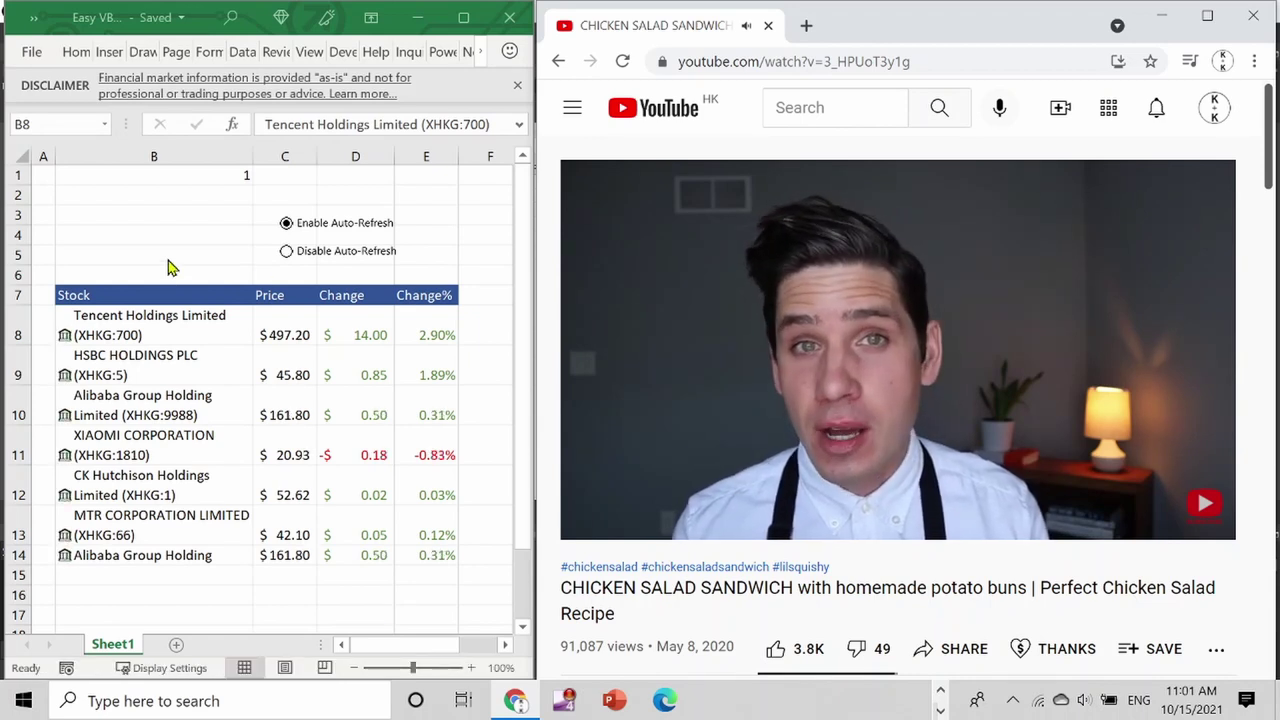
mouse_move(945, 380)
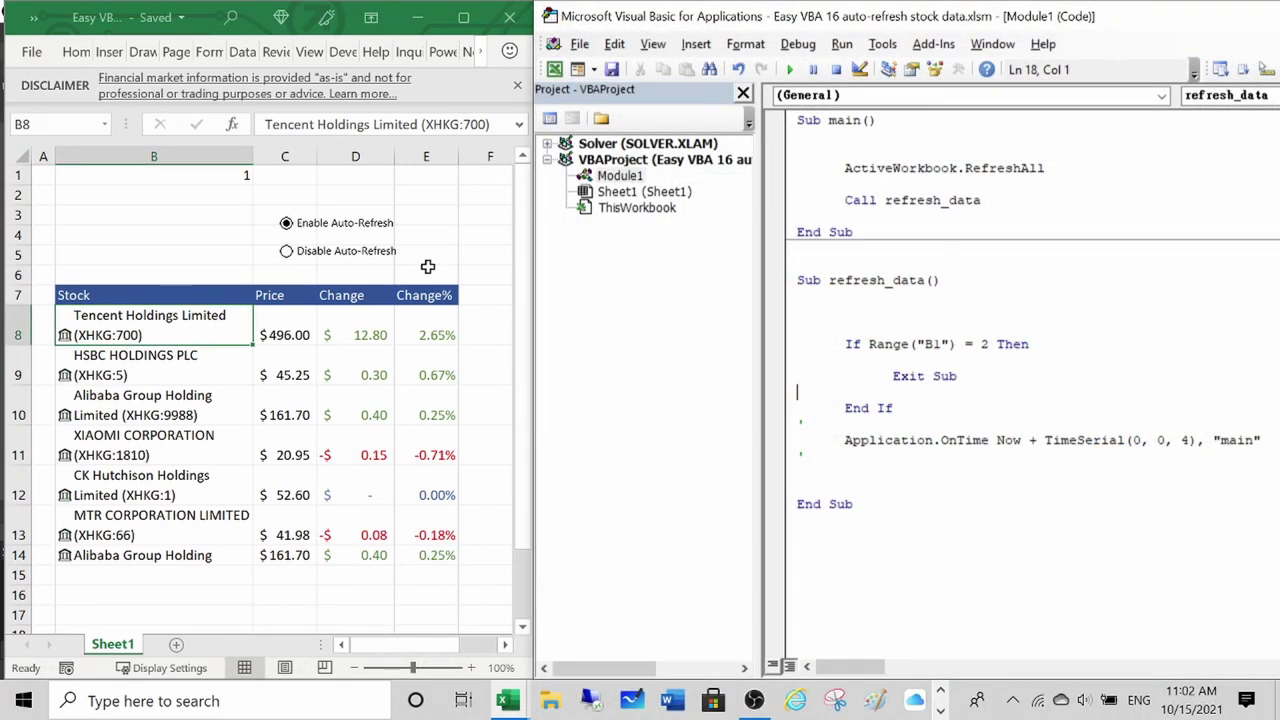
Choose Disable Auto-Refresh so cell B1 changes to 2
click(287, 252)
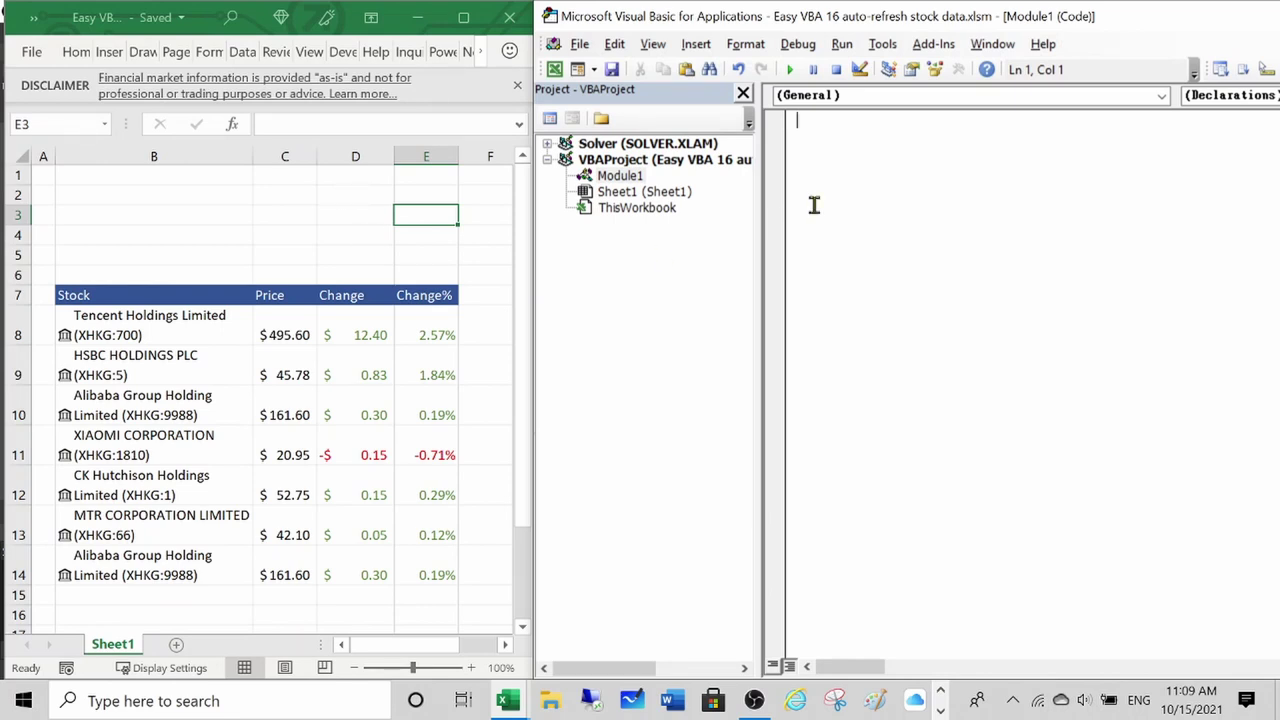
Start Sub main() in Module1 with an indented ActiveWorkbook.RefreshAll line from clipboard history
click(375, 232)
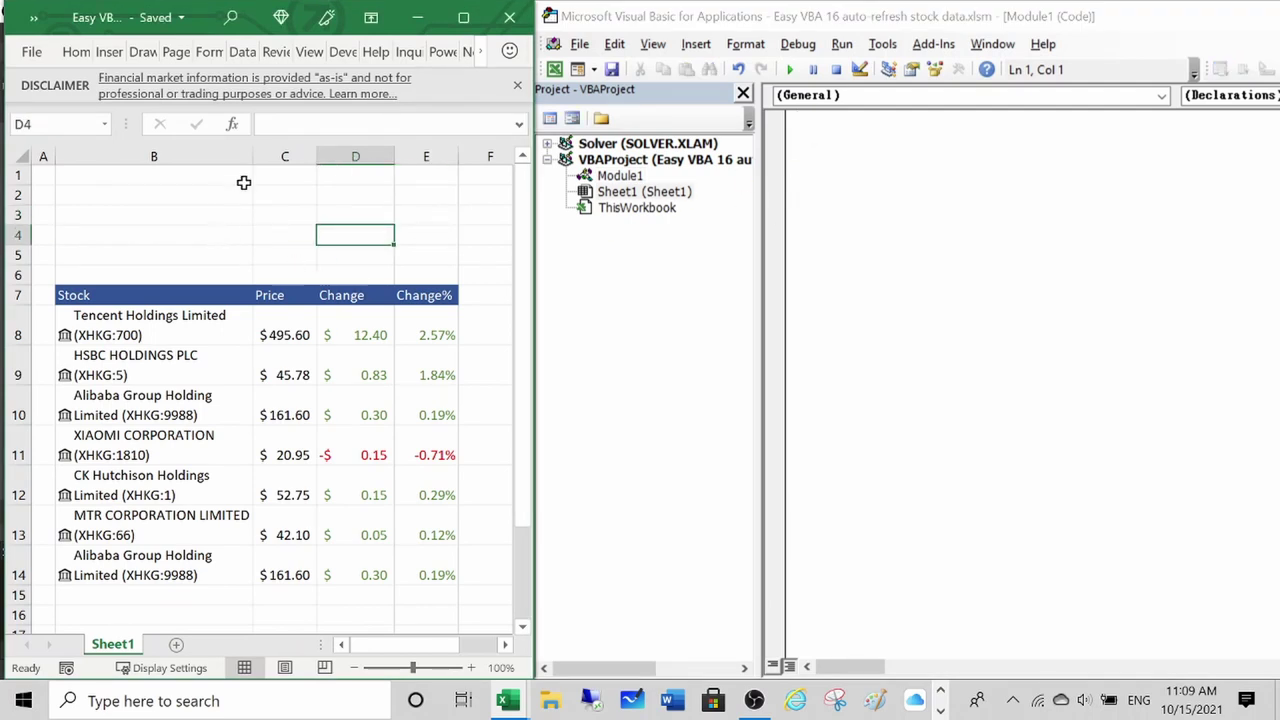
click(828, 124)
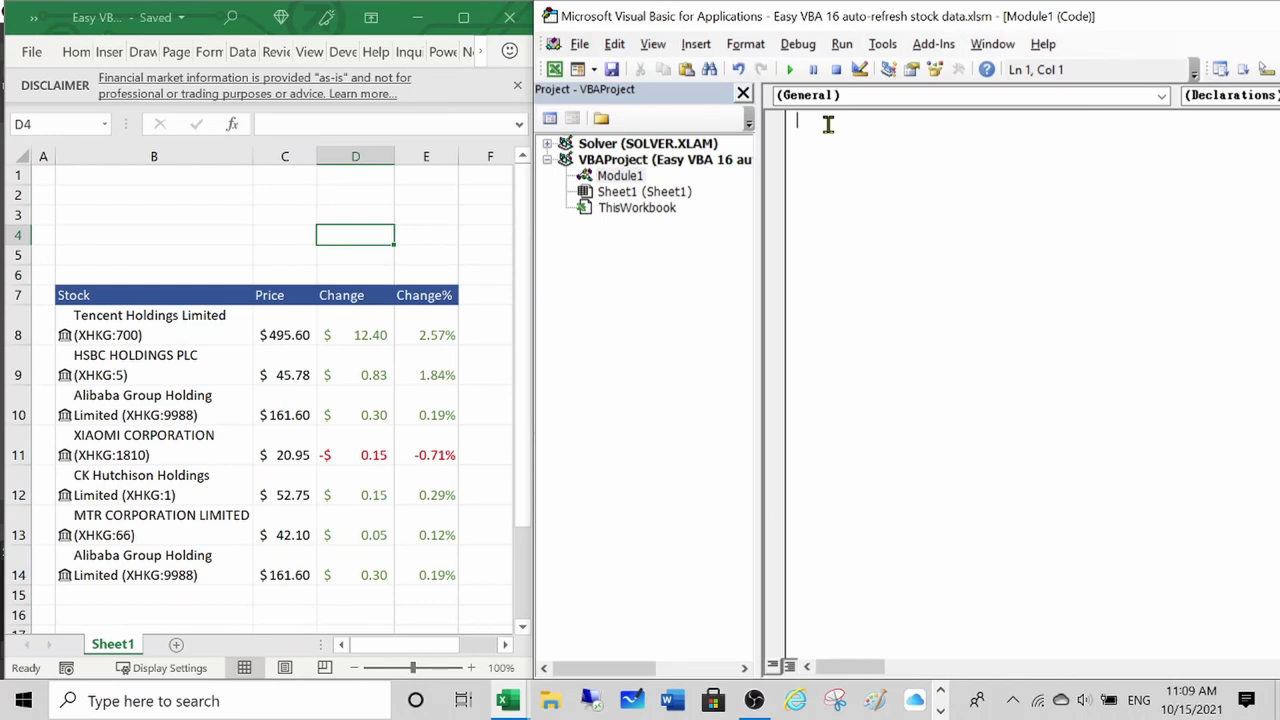
text(Sub main())
key(Return)
key(Return)
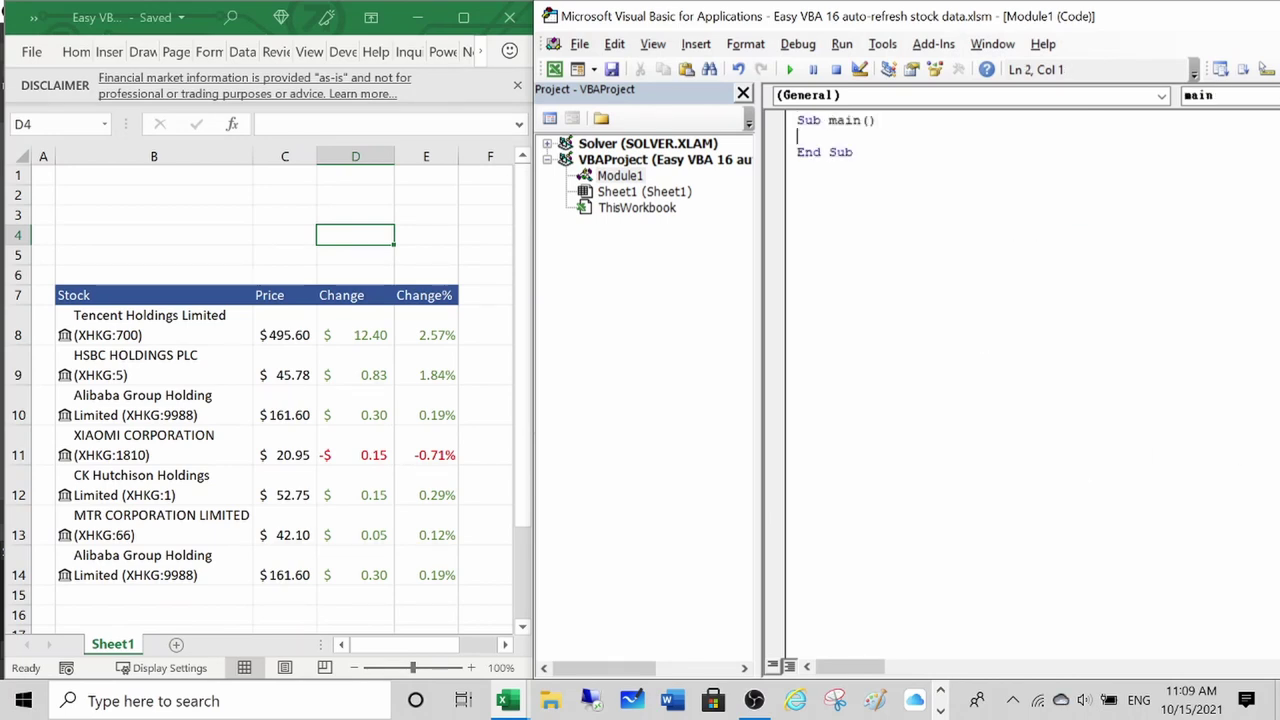
key(Return)
key(Return)
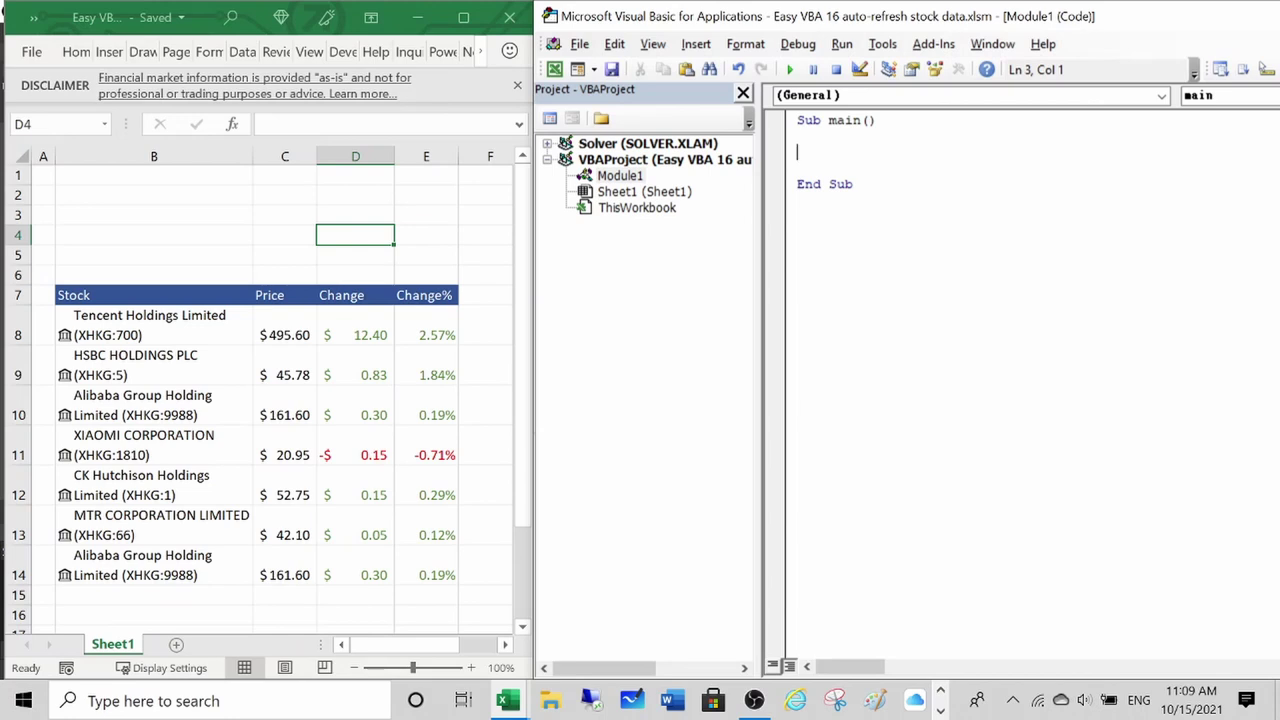
key(super+v)
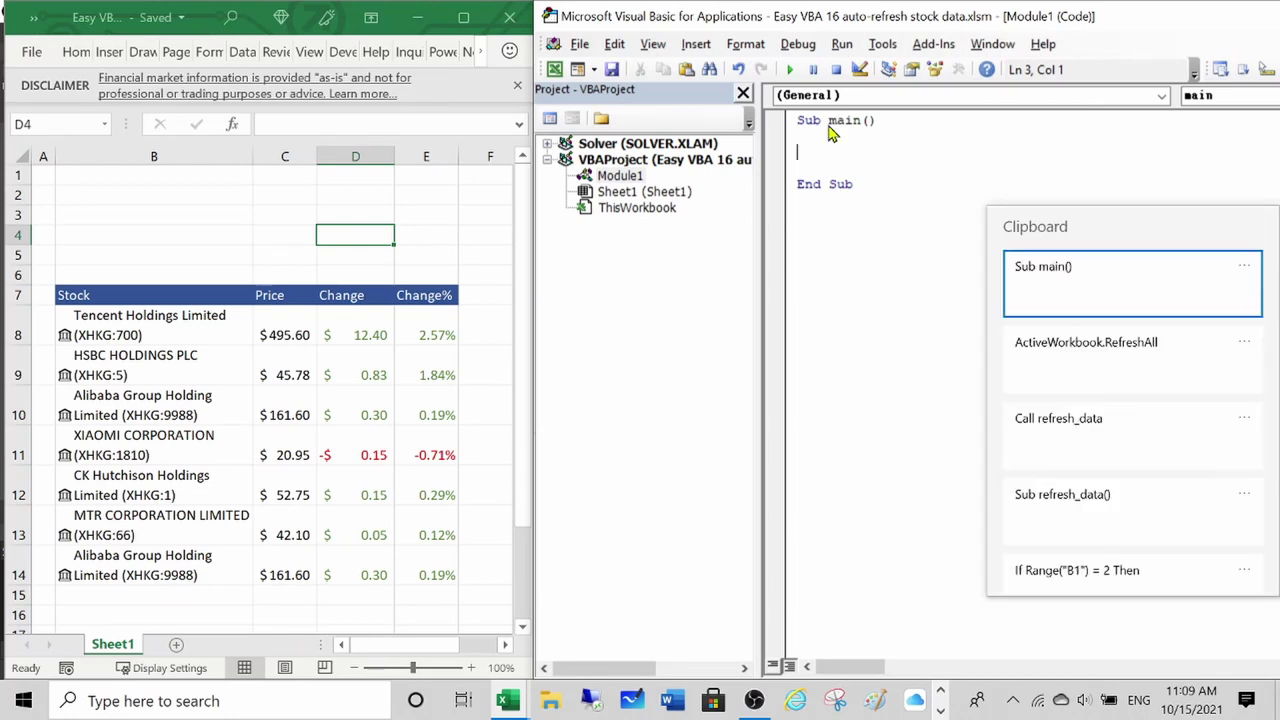
key(Down)
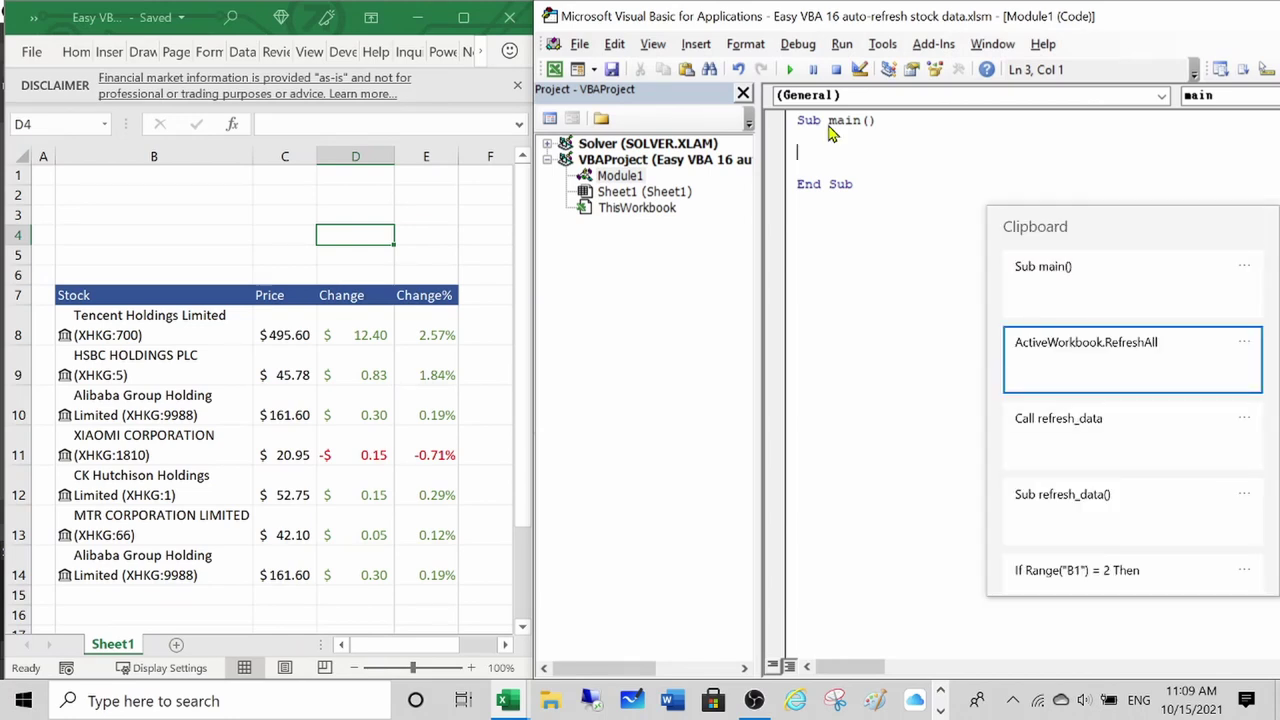
key(Return)
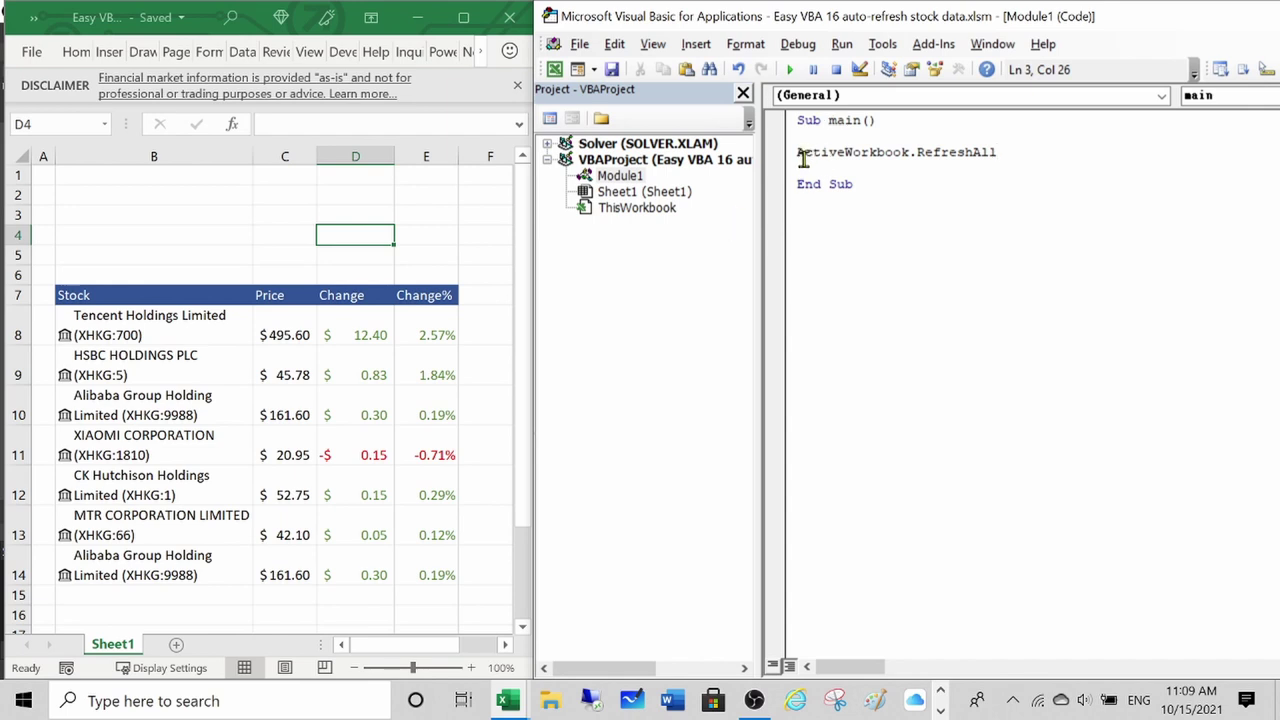
key(Tab)
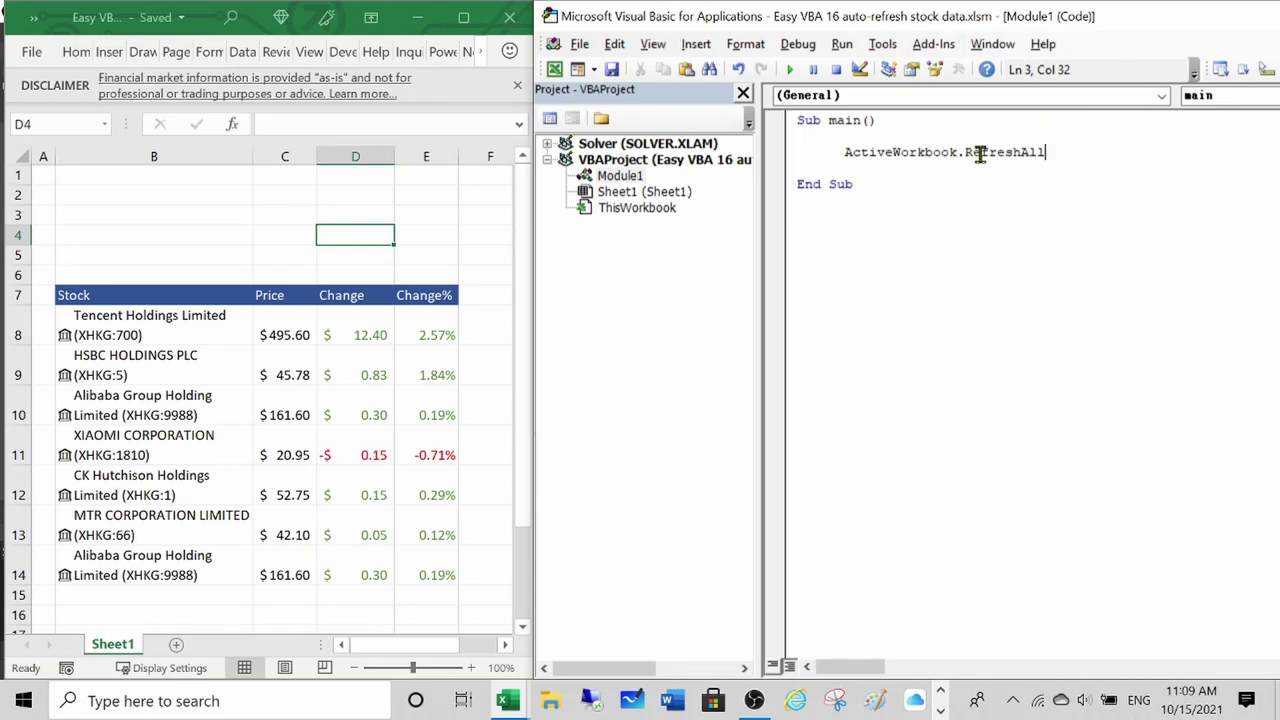
Add a commented-out 'Call refresh_data line below RefreshAll
key(Return)
key(Return)
key(super+v)
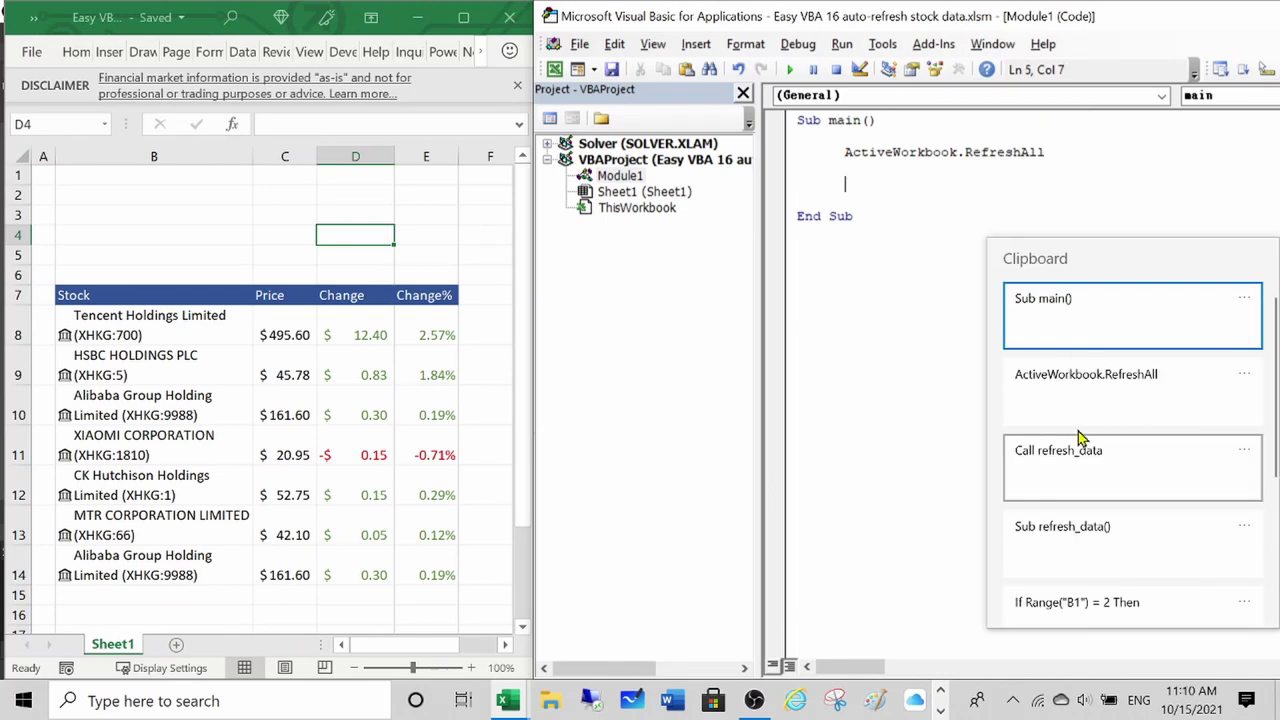
key(Down)
key(Down)
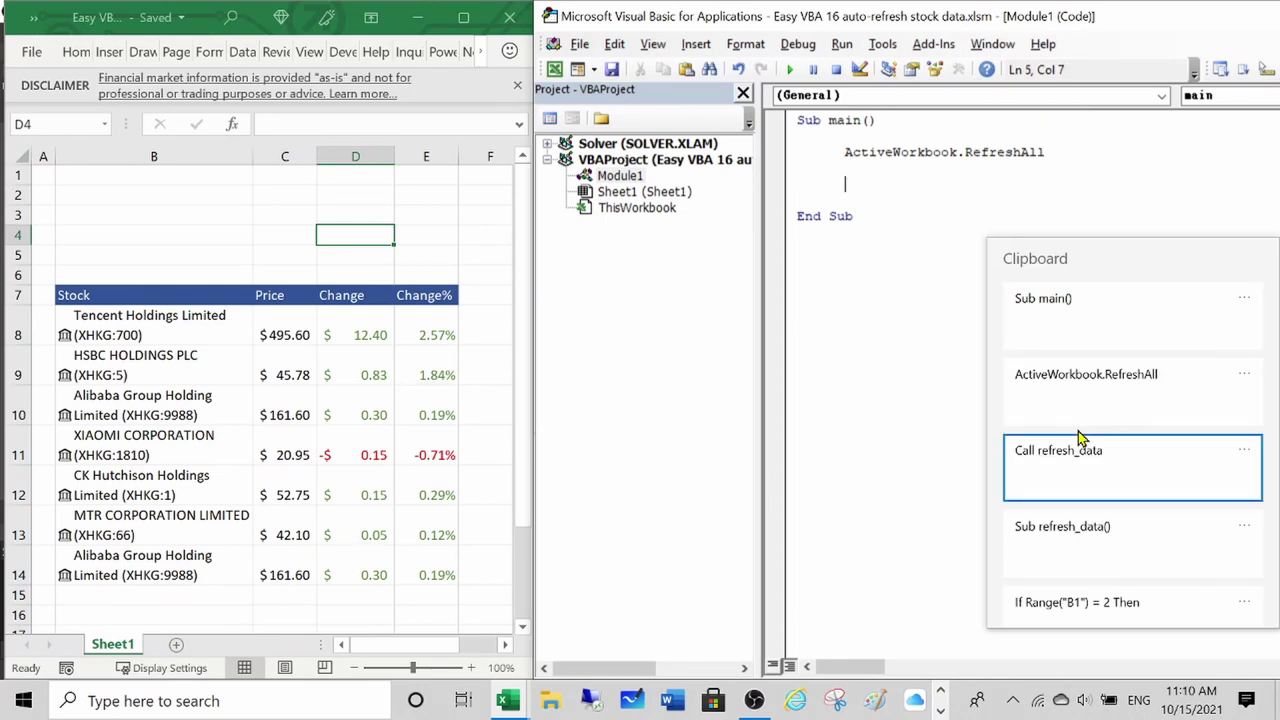
key(Return)
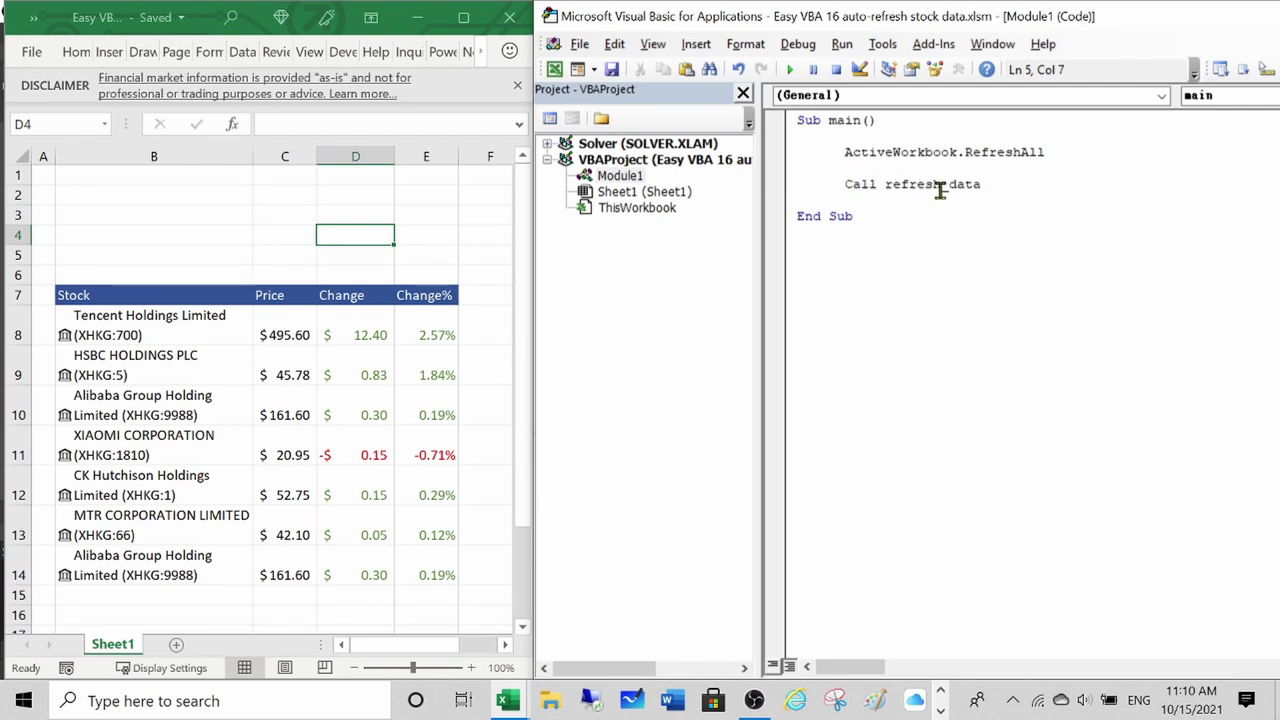
text(')
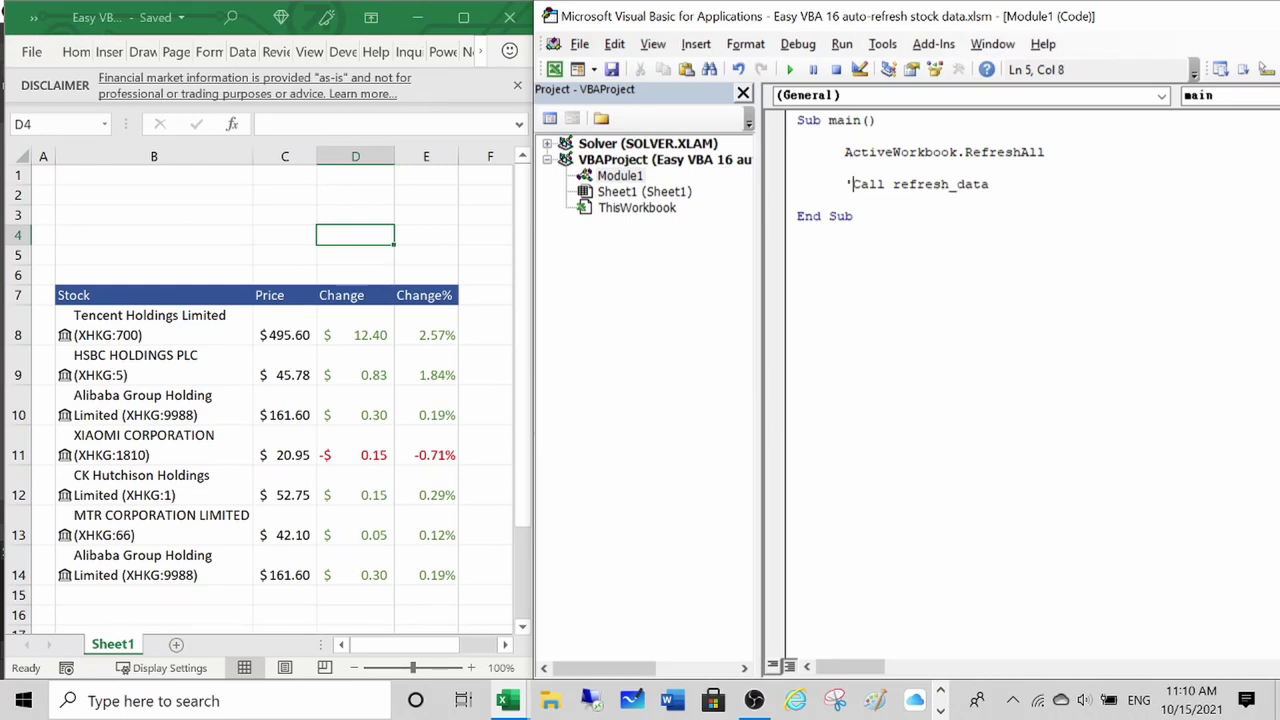
click(828, 275)
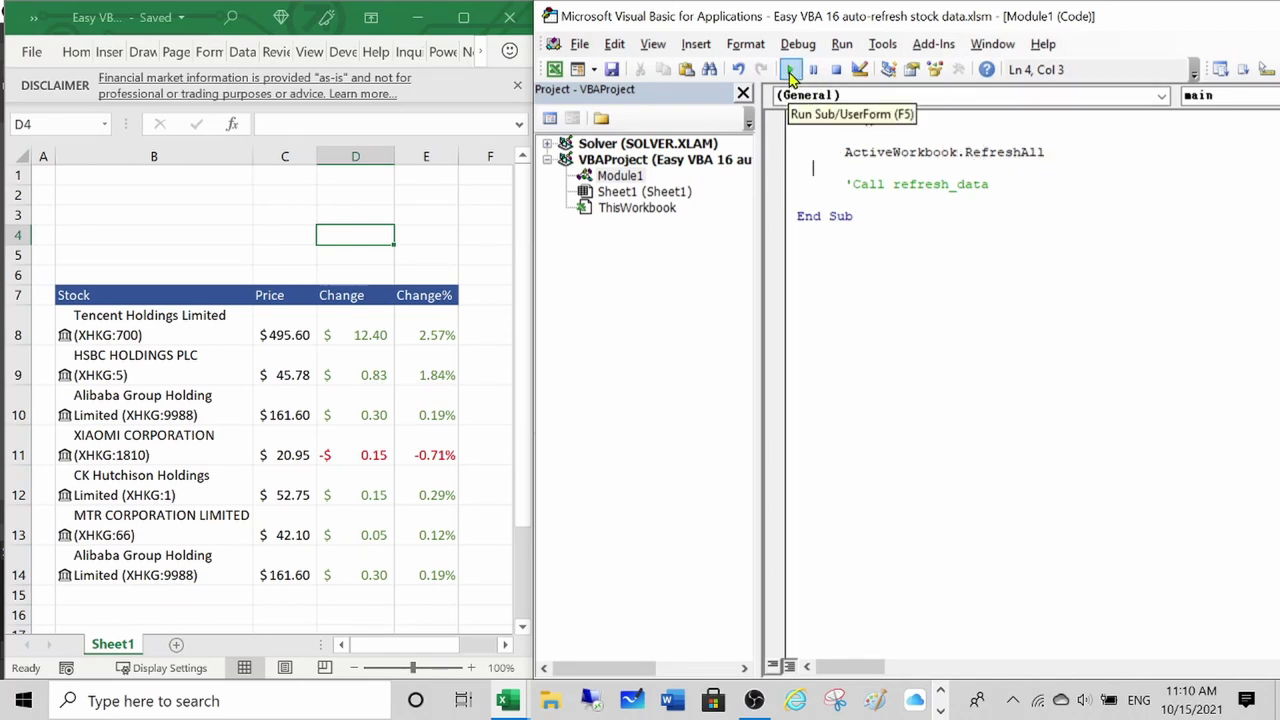
Run the main macro five times to refresh the sheet's stock prices and changes
click(790, 70)
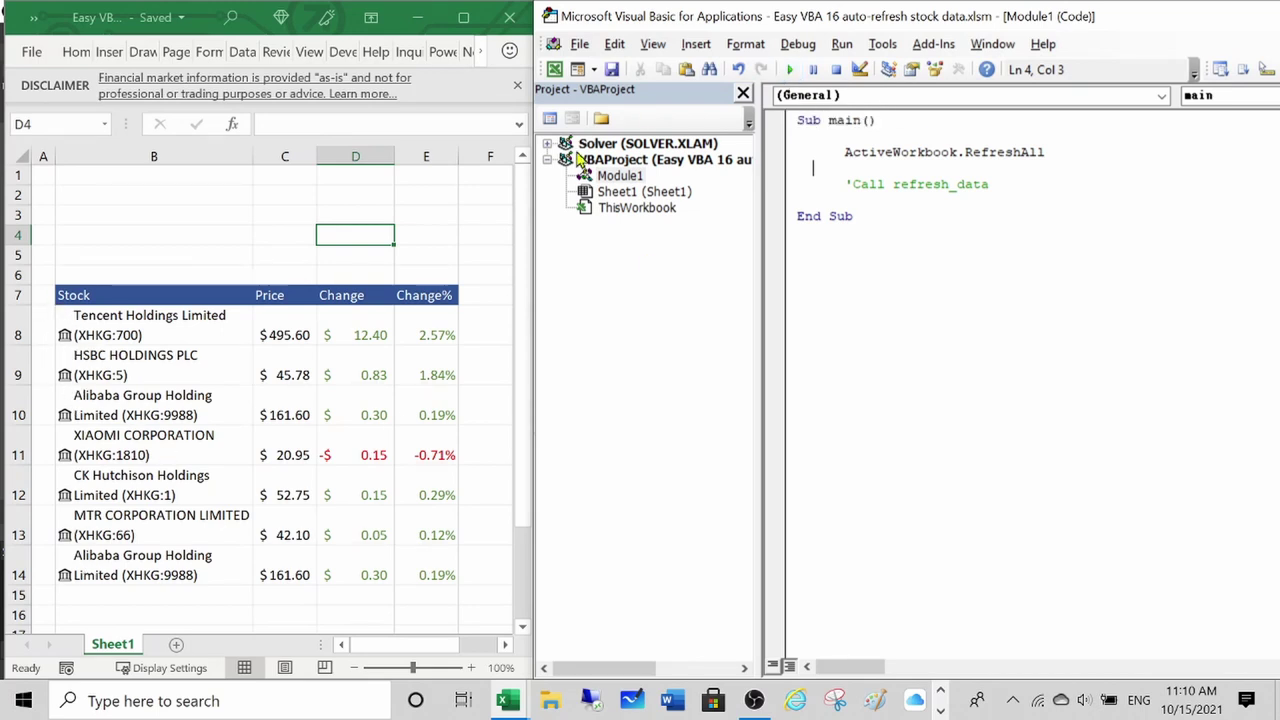
click(790, 70)
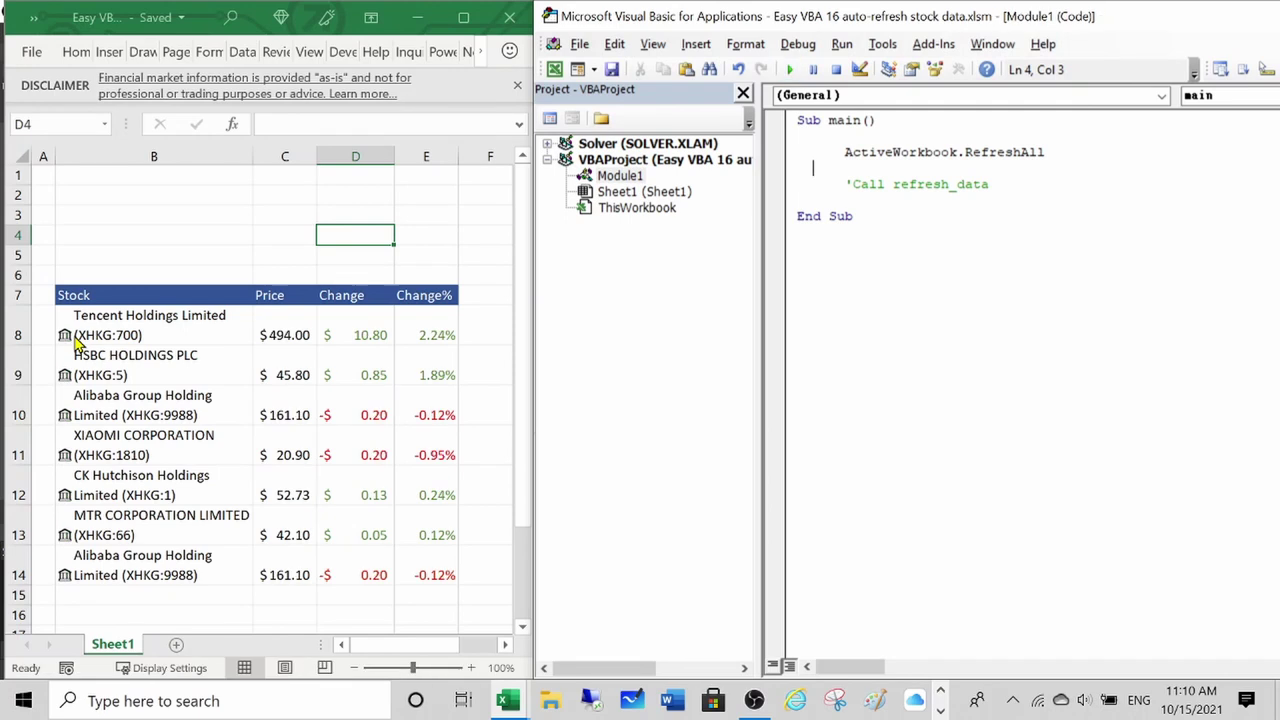
click(790, 70)
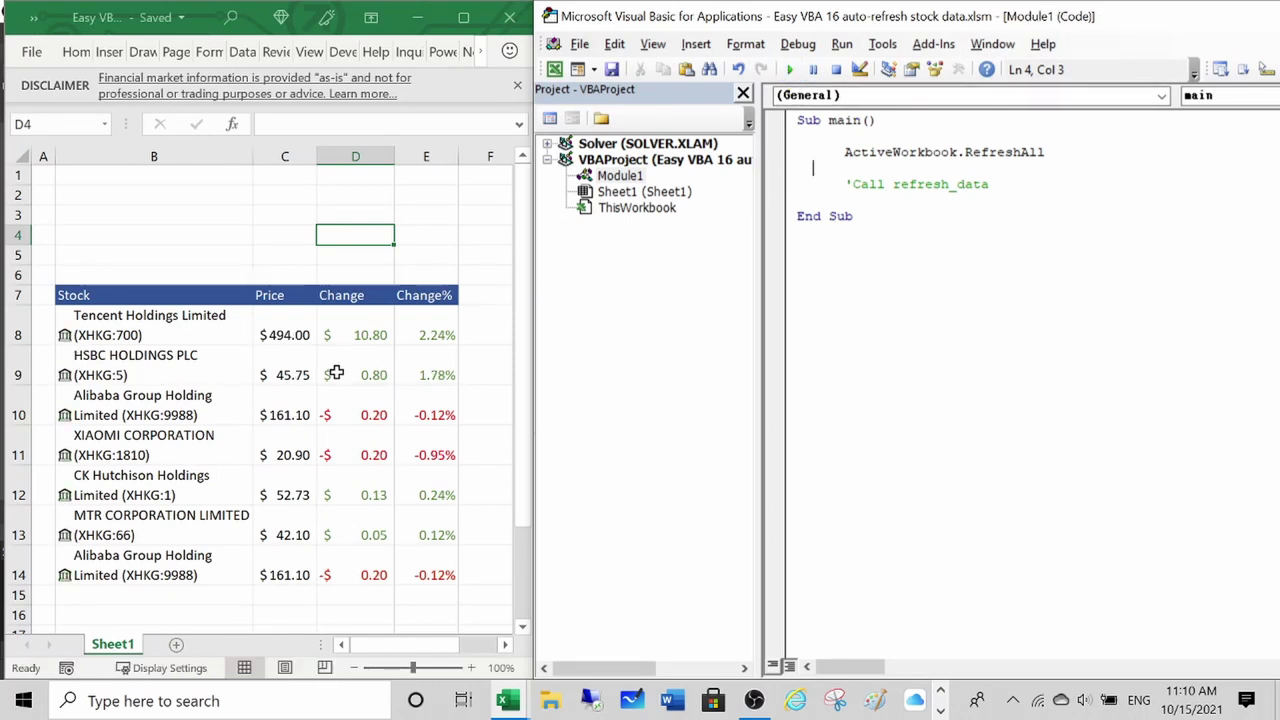
click(790, 70)
click(790, 70)
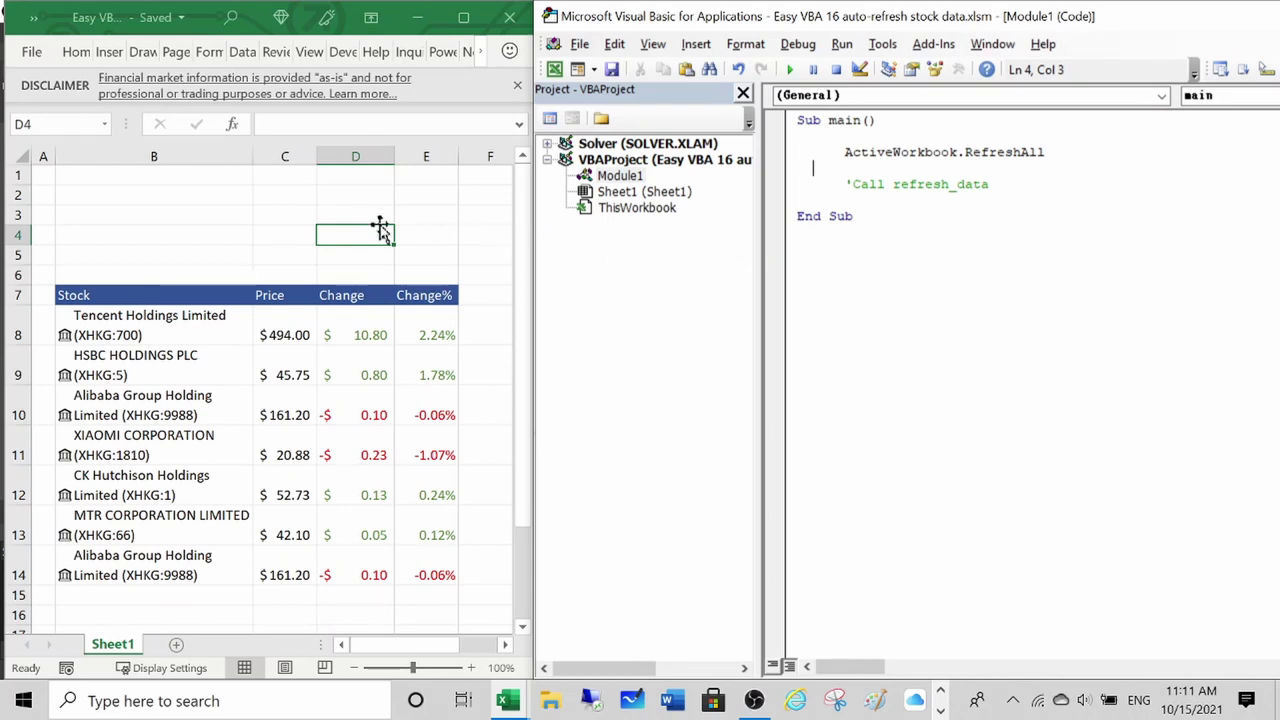
Insert an option button over C2:D3 labelled Enable auto-refresh from the Developer tab
click(463, 17)
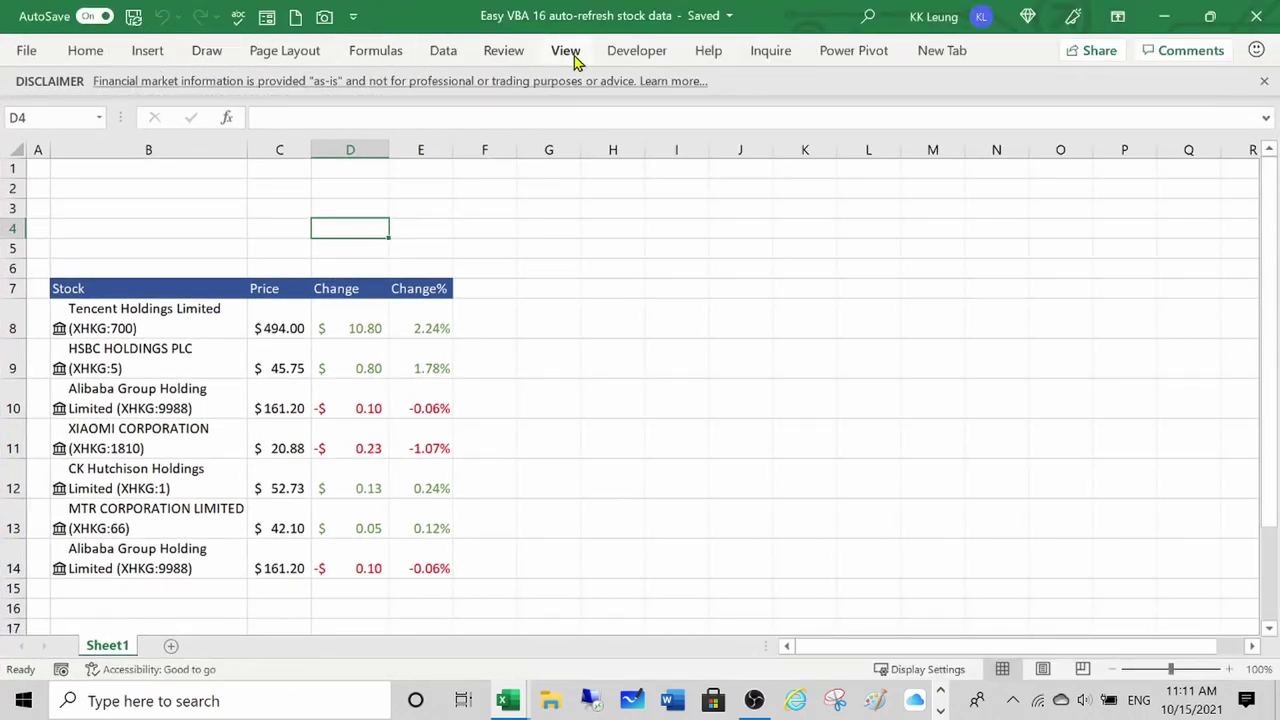
click(630, 58)
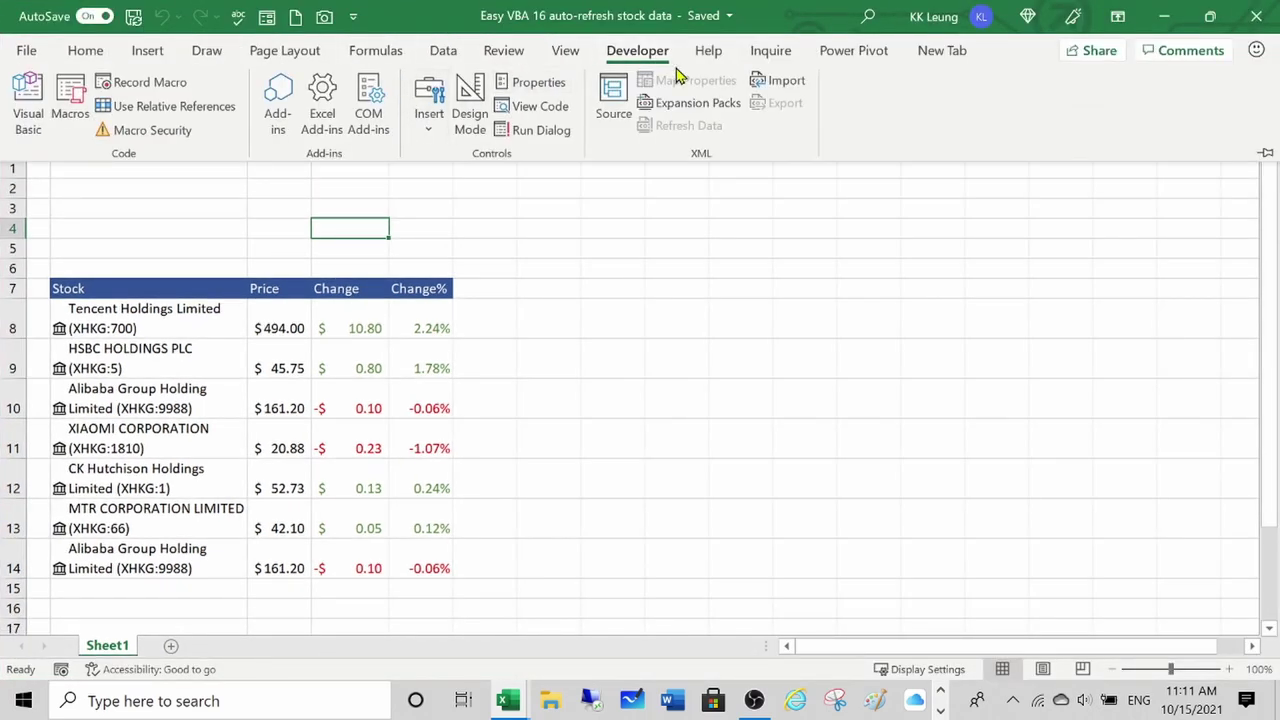
click(430, 128)
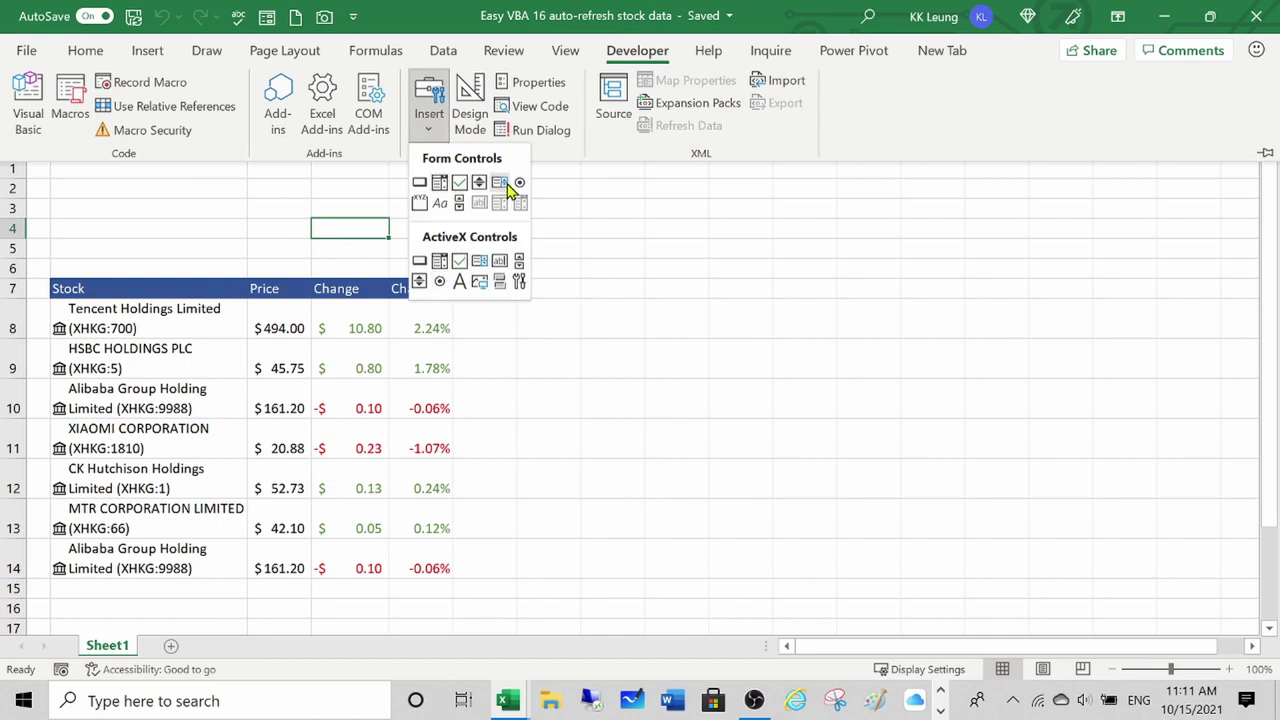
click(519, 182)
click(345, 196)
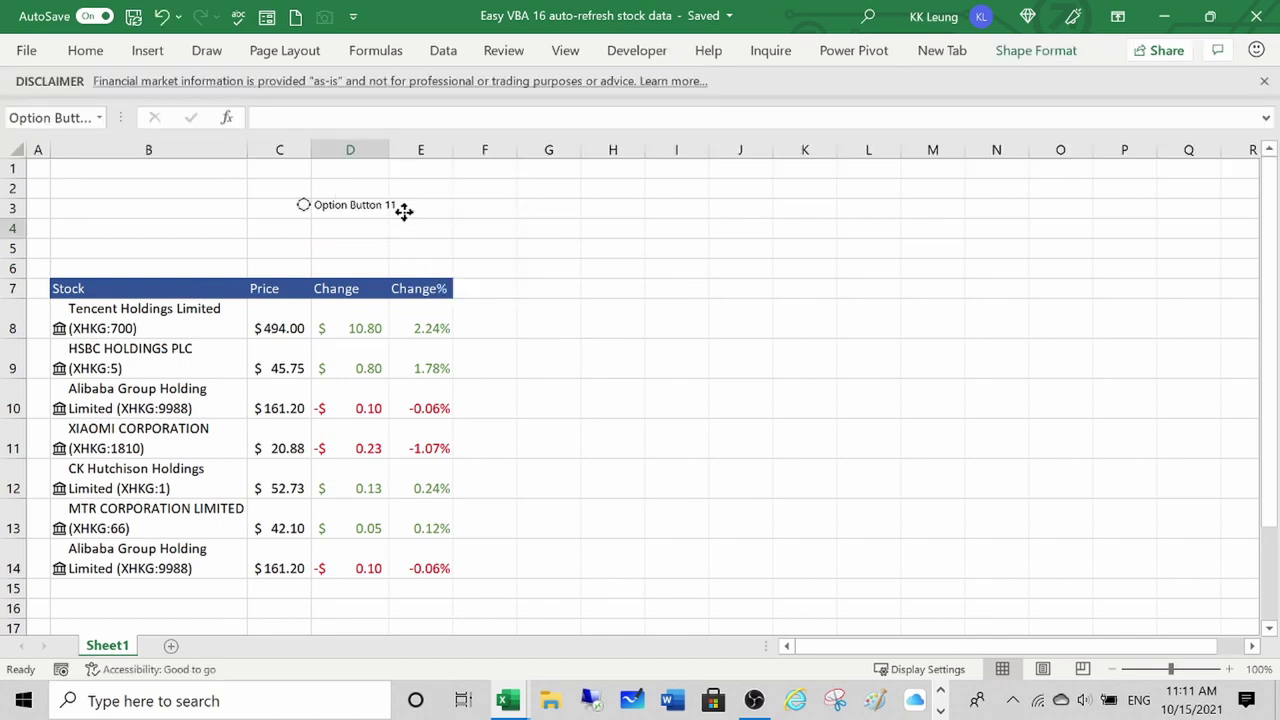
drag(445, 214, 343, 205)
click(341, 202)
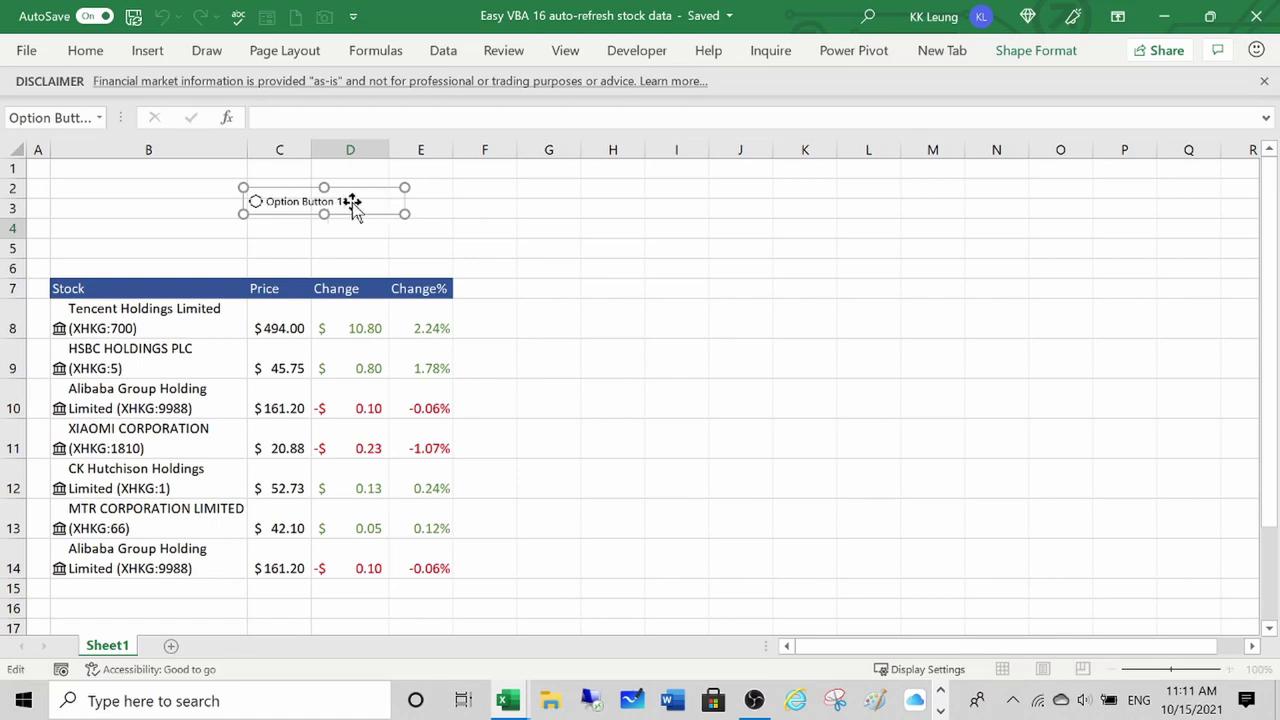
click(353, 206)
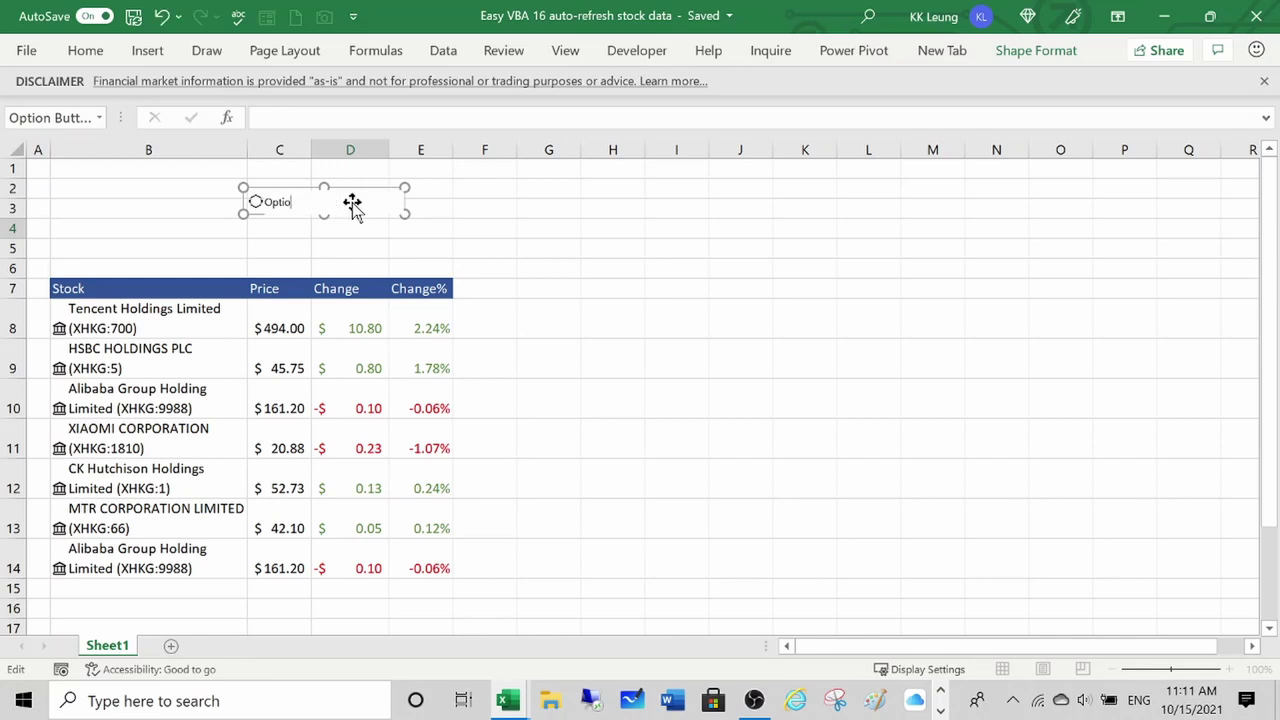
text(Enable refresh)
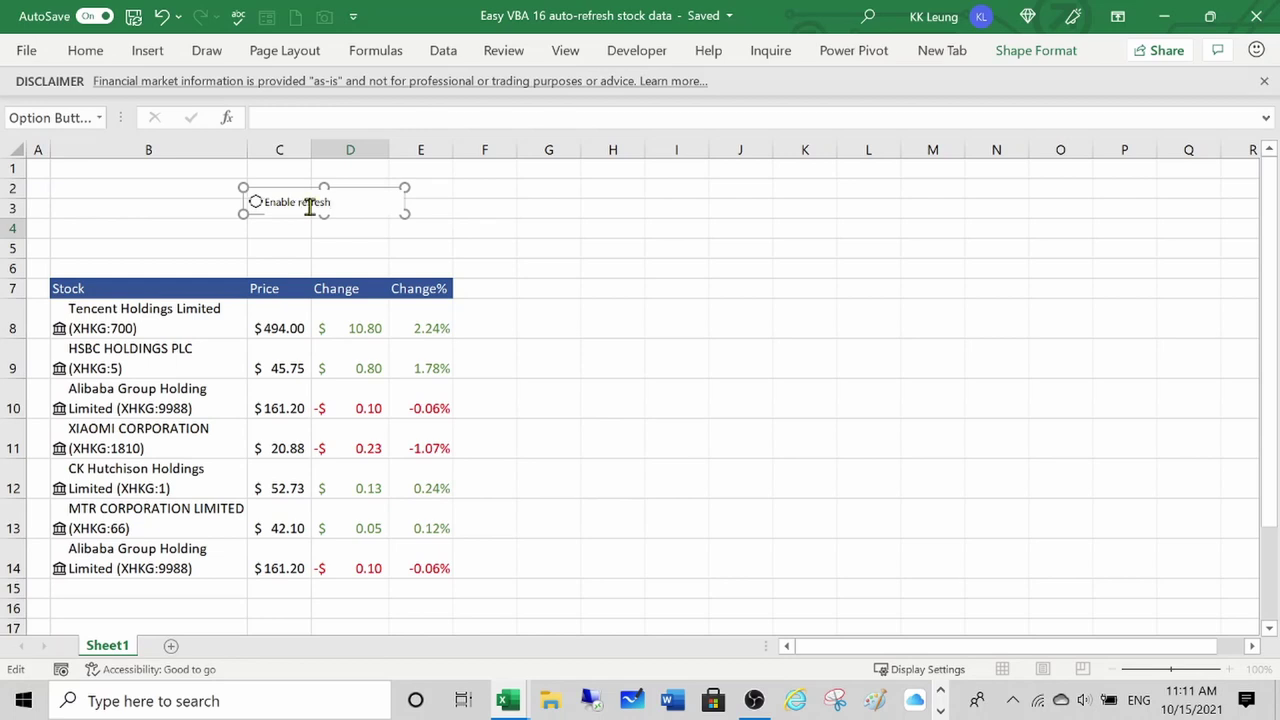
text(auto-)
key(Escape)
key(Escape)
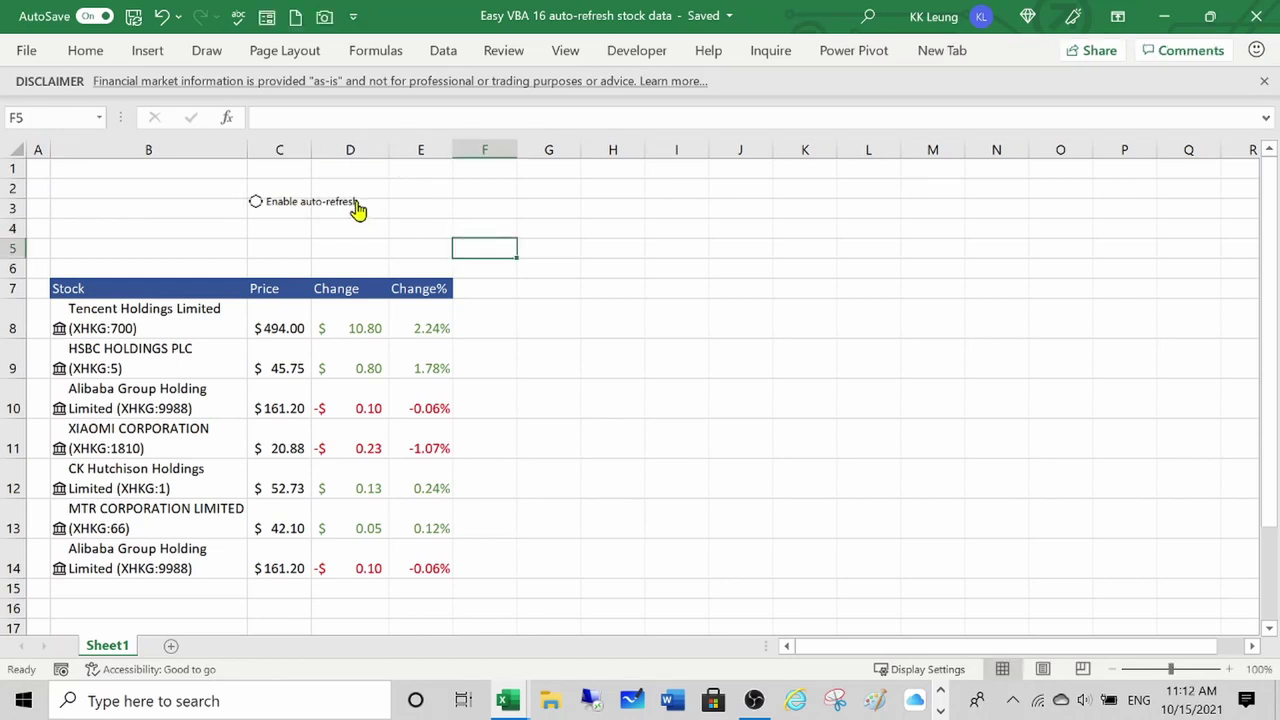
Duplicate the option button beneath the original and relabel it Disable auto-refresh
right_click(357, 202)
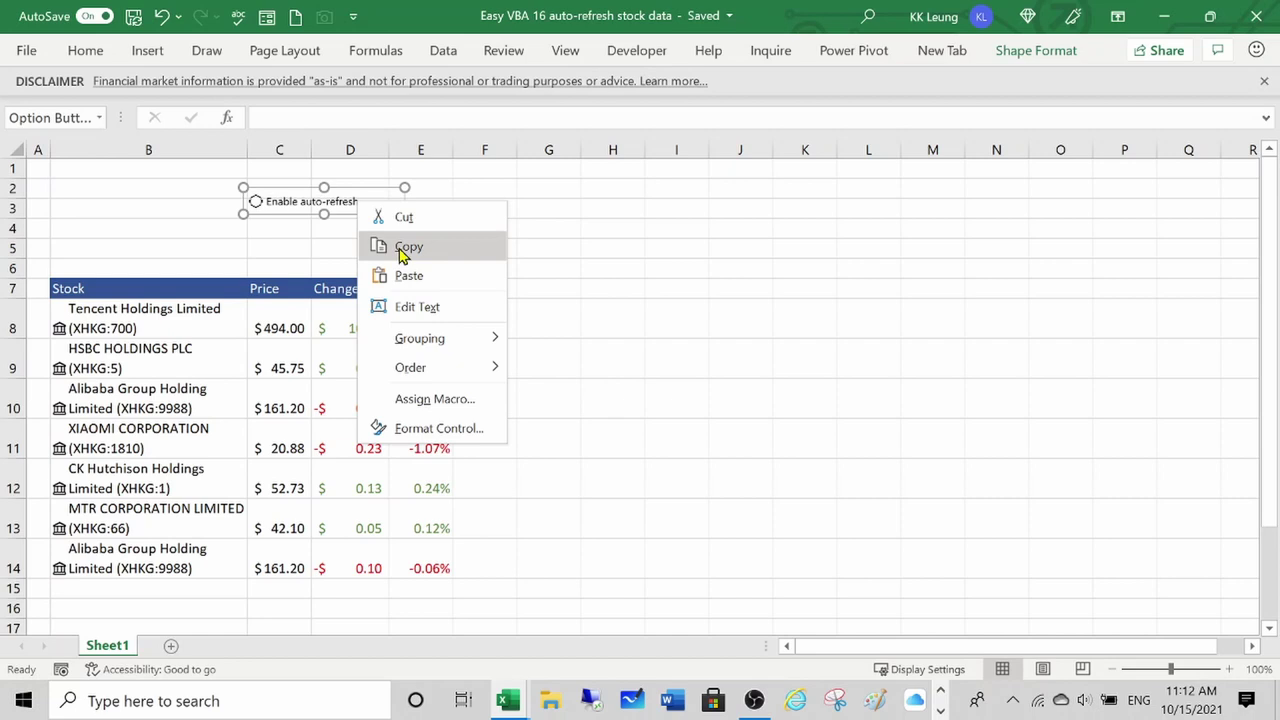
click(401, 250)
key(ctrl+v)
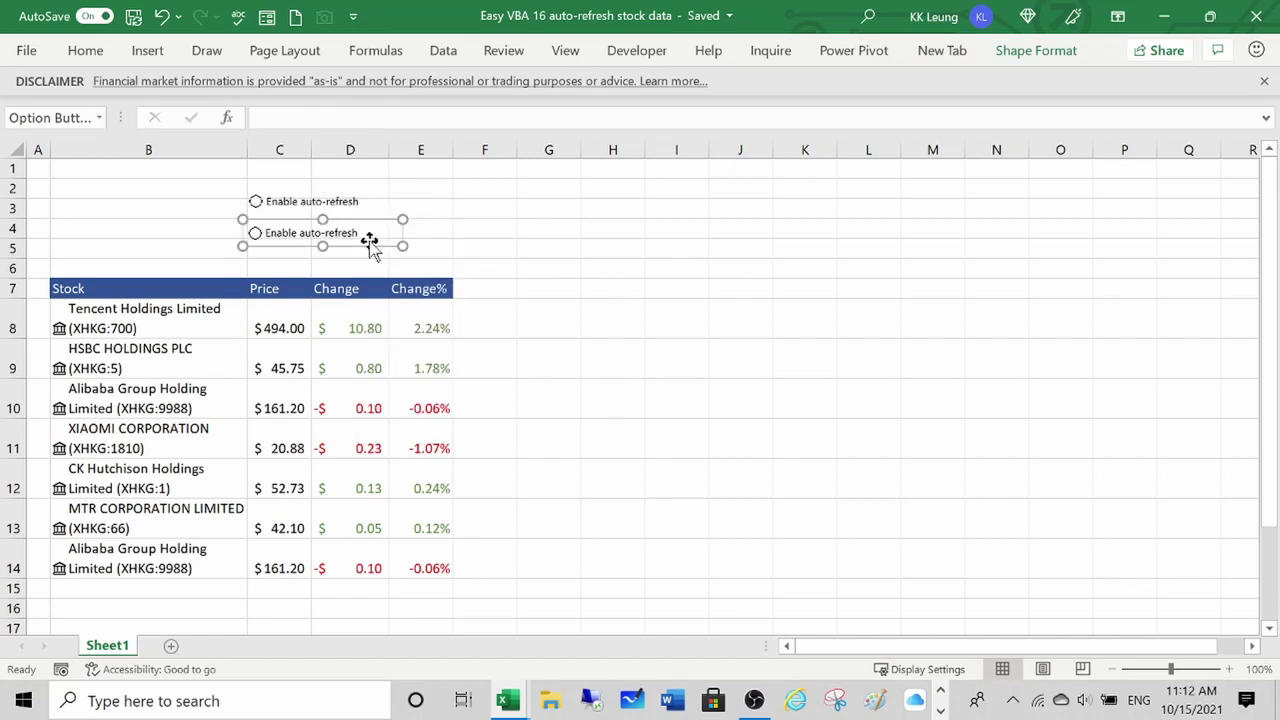
drag(360, 233, 263, 233)
text(Sisable)
key(BackSpace)
key(BackSpace)
key(BackSpace)
text(Disa)
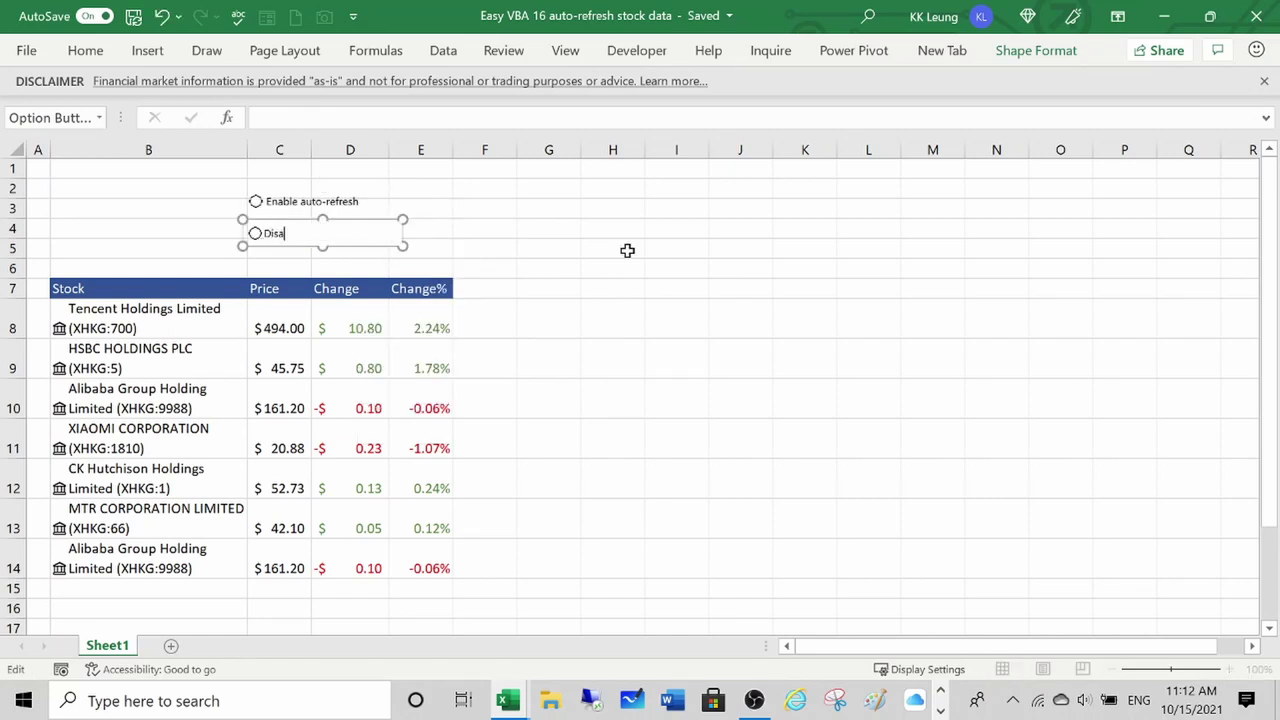
click(458, 245)
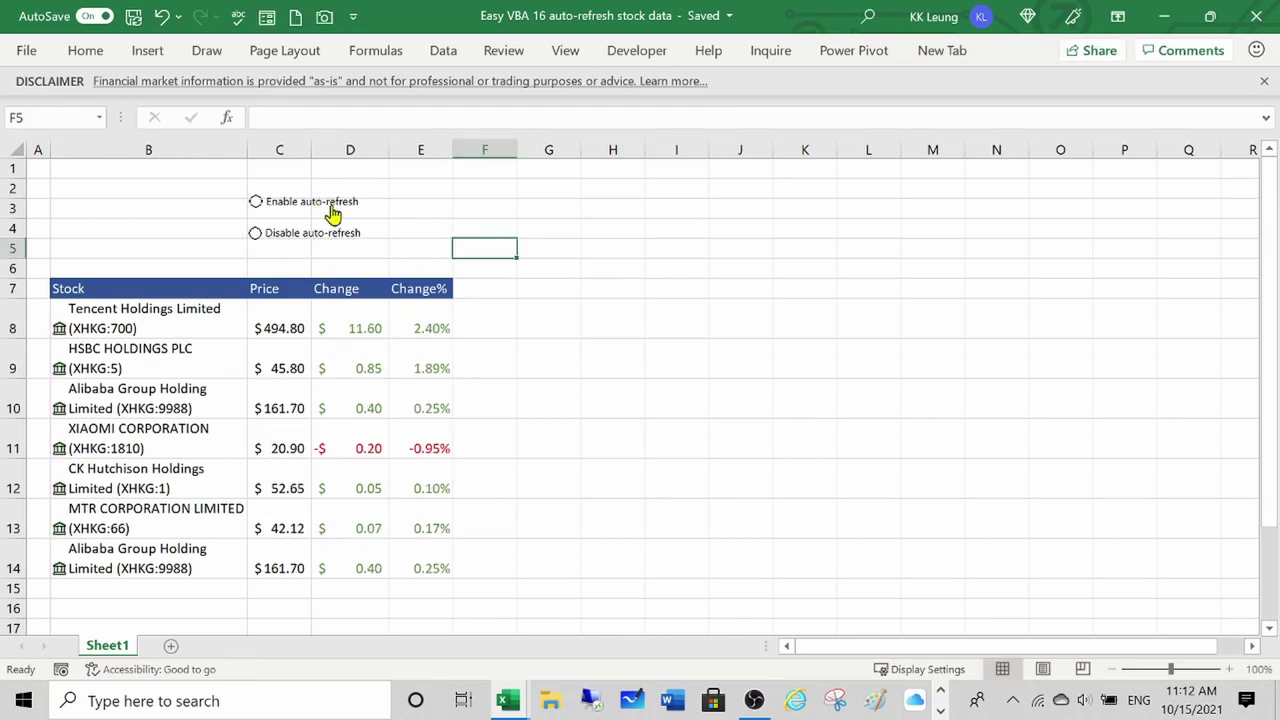
Set the Enable auto-refresh button's Format Control cell link to $B$1
right_click(337, 205)
mouse_move(406, 374)
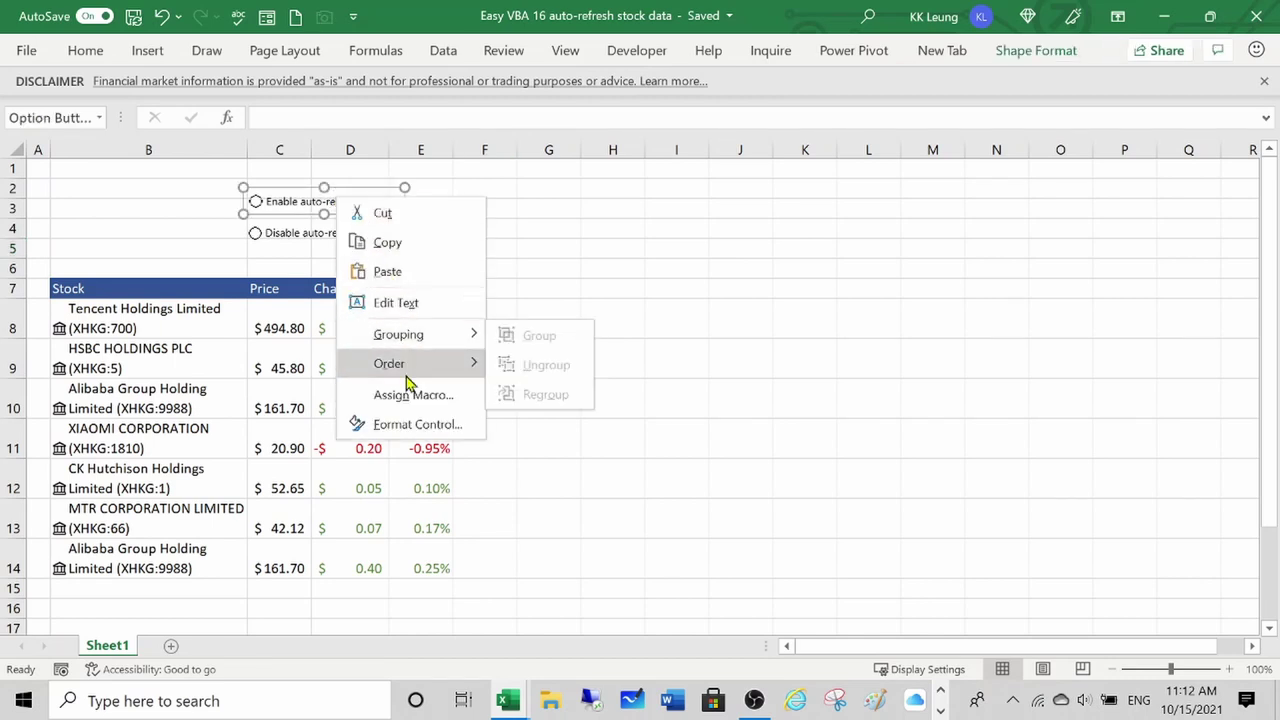
click(418, 425)
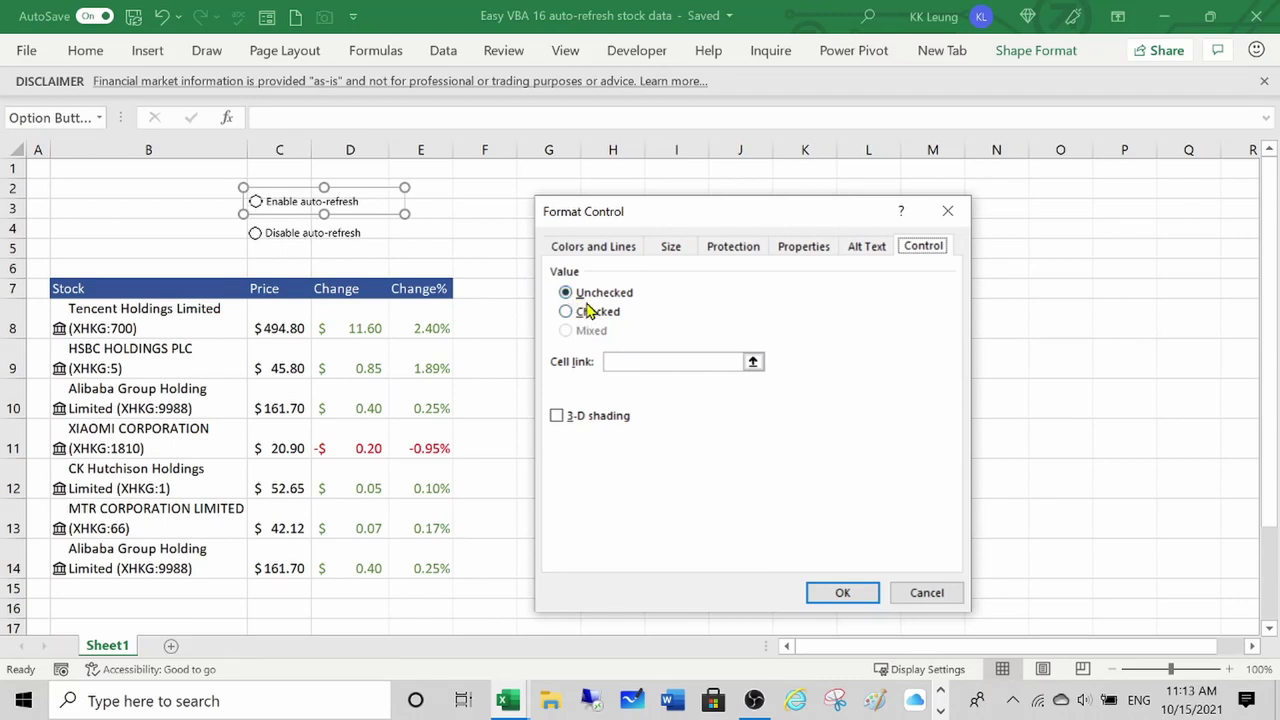
click(609, 362)
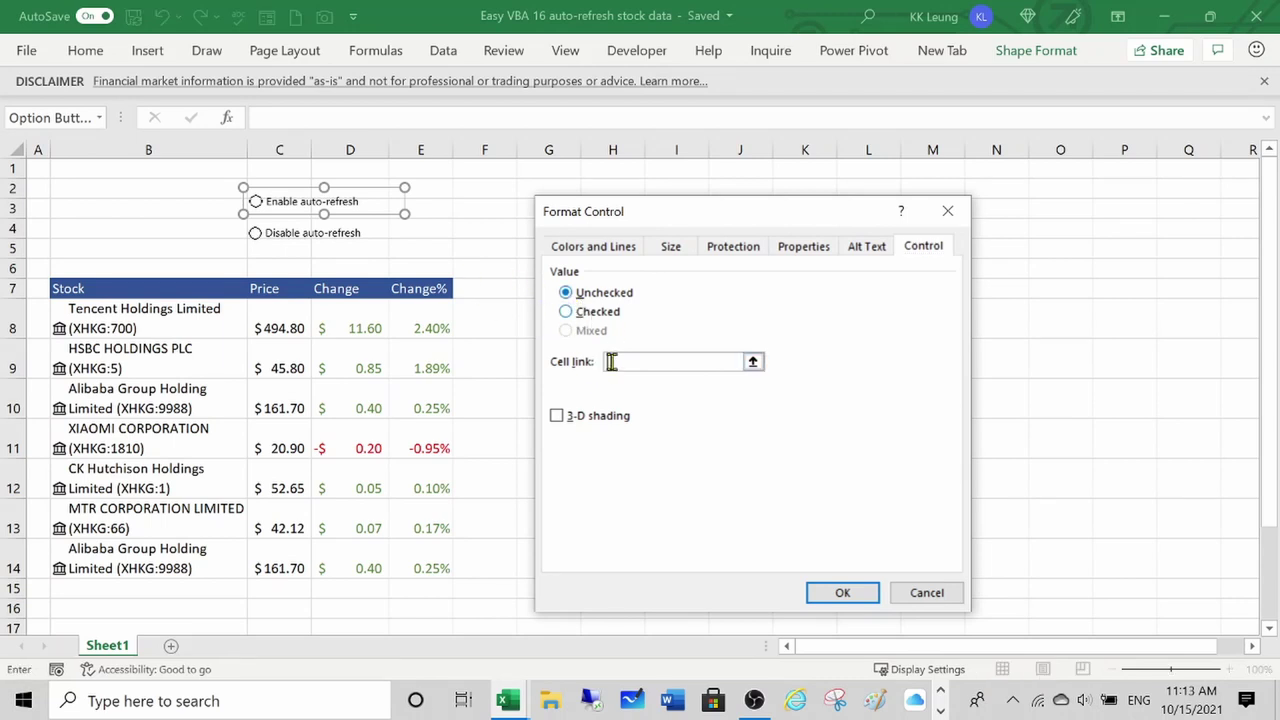
click(172, 170)
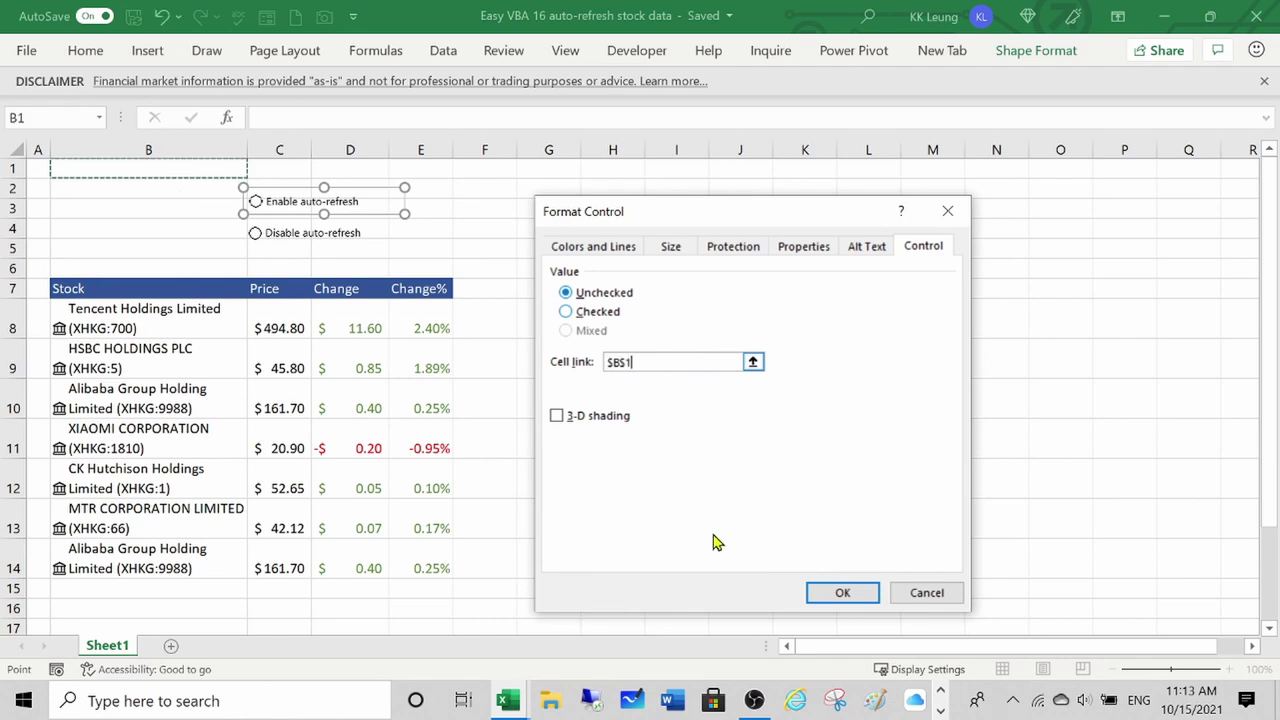
click(843, 594)
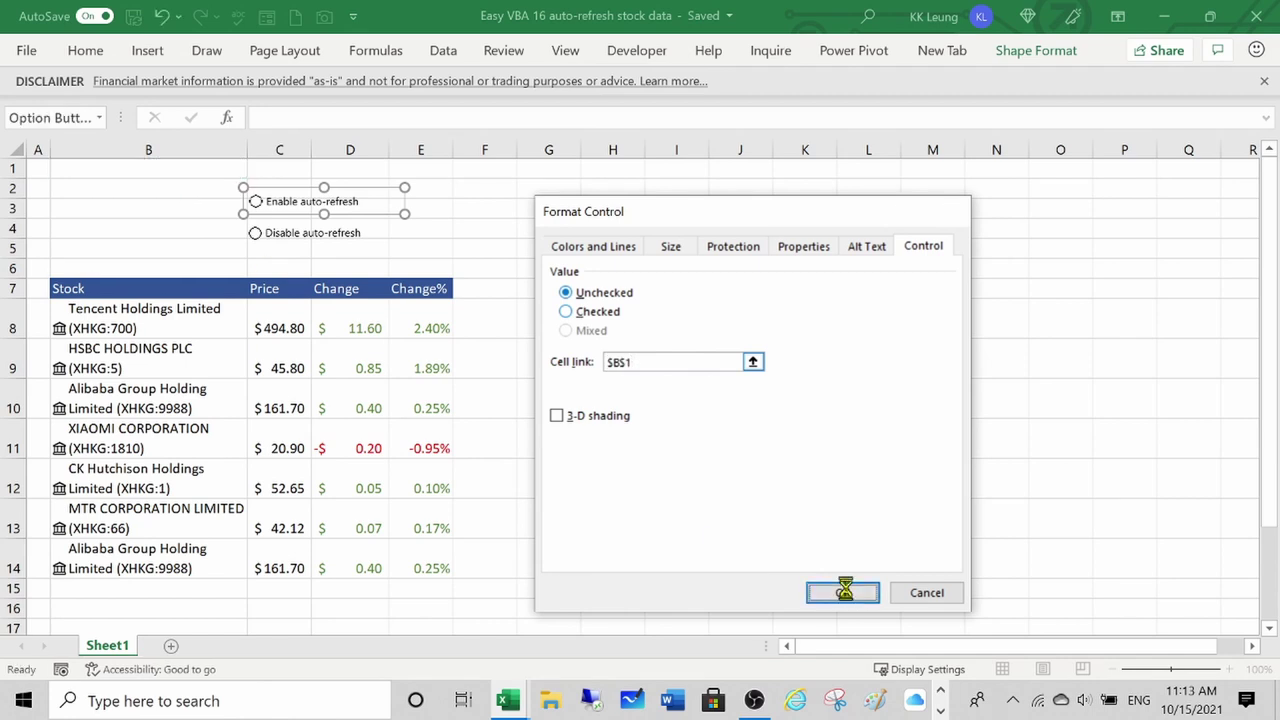
Make Disable auto-refresh the Checked option in Format Control so B1 shows 2
ctrl+click(300, 232)
right_click(300, 232)
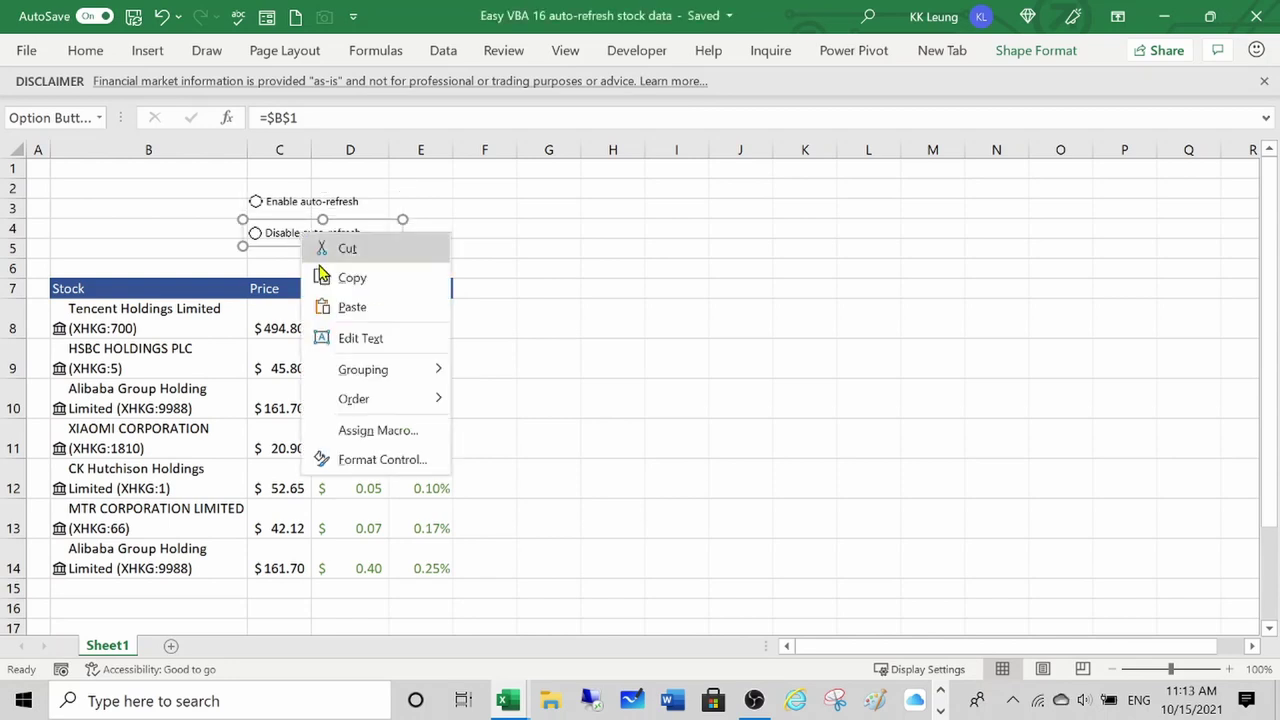
click(380, 459)
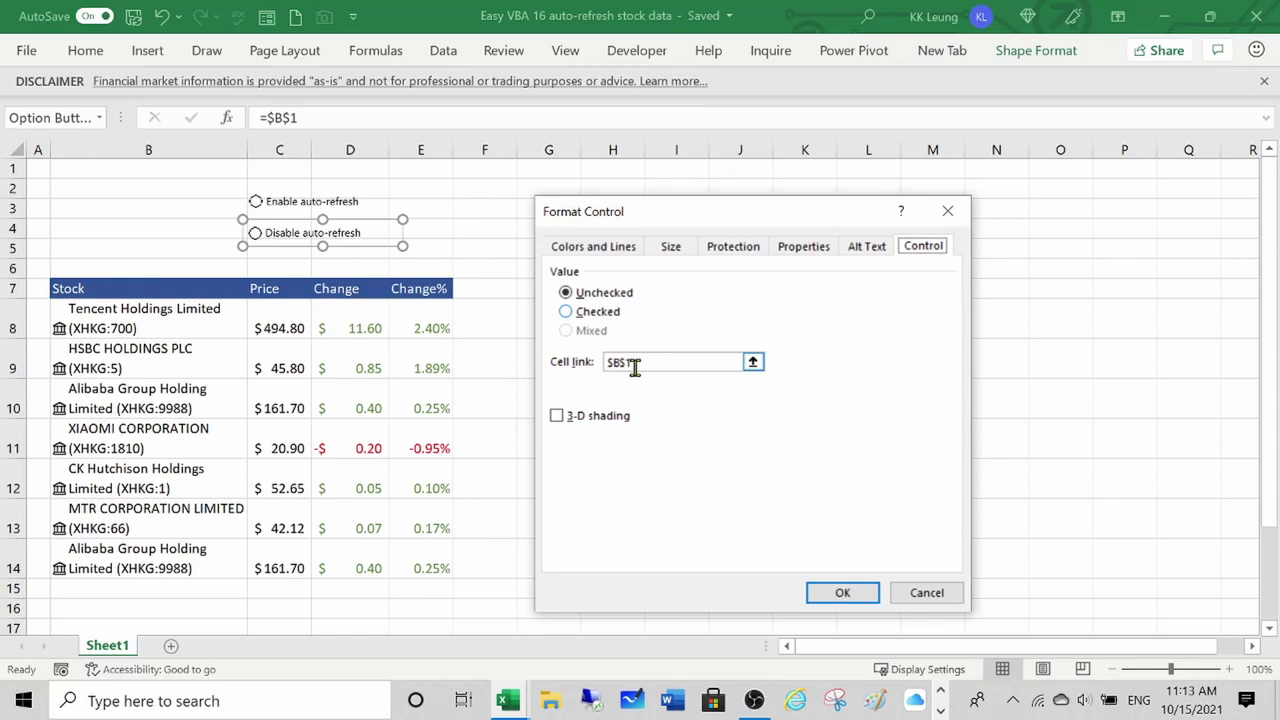
click(574, 314)
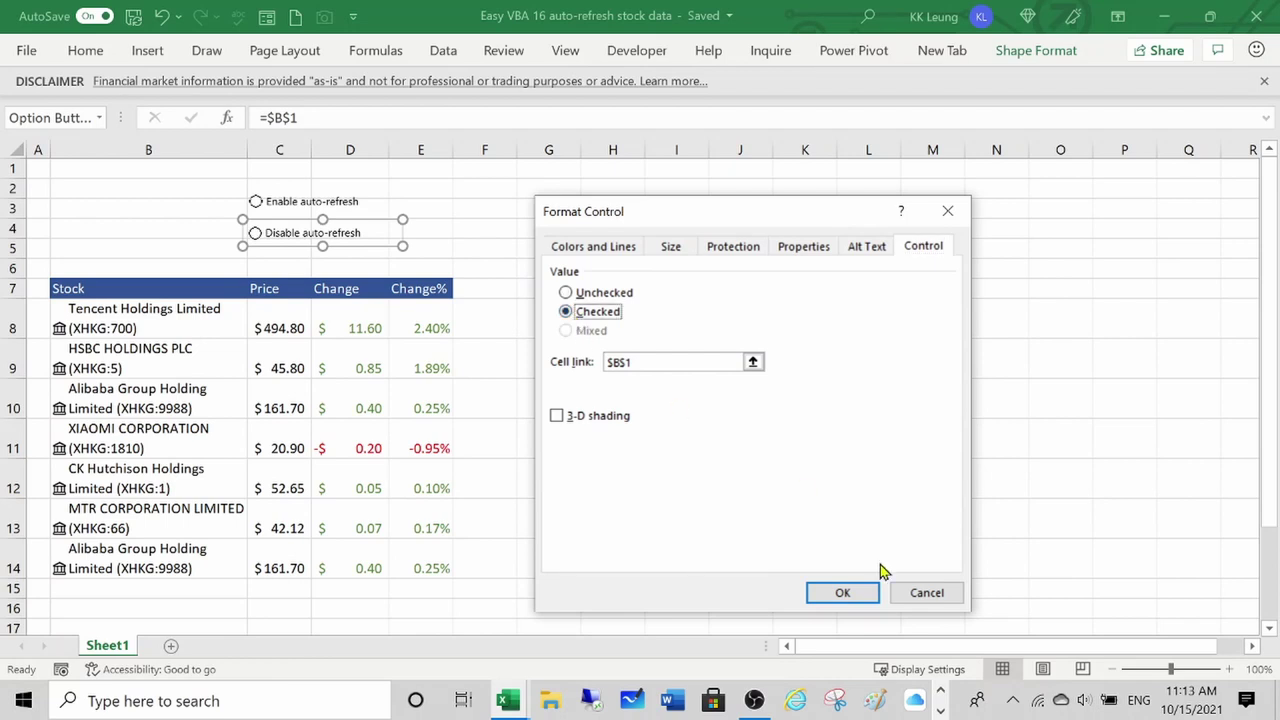
click(851, 594)
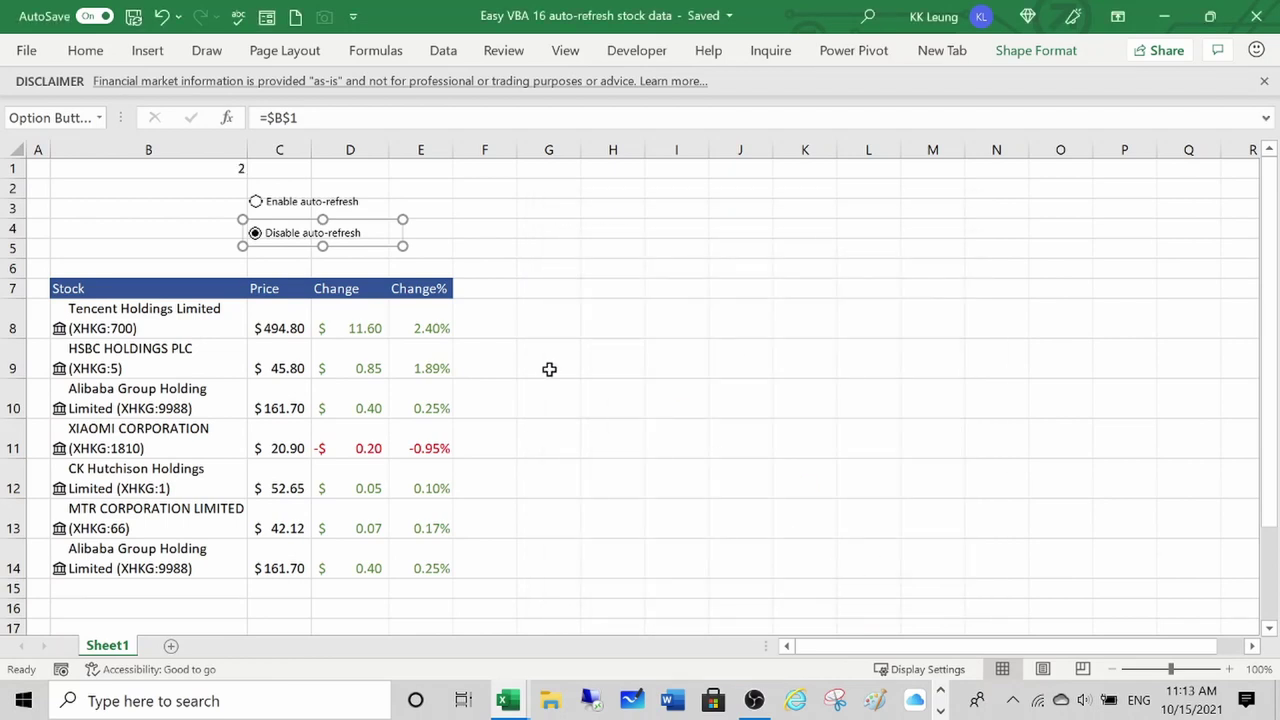
click(549, 368)
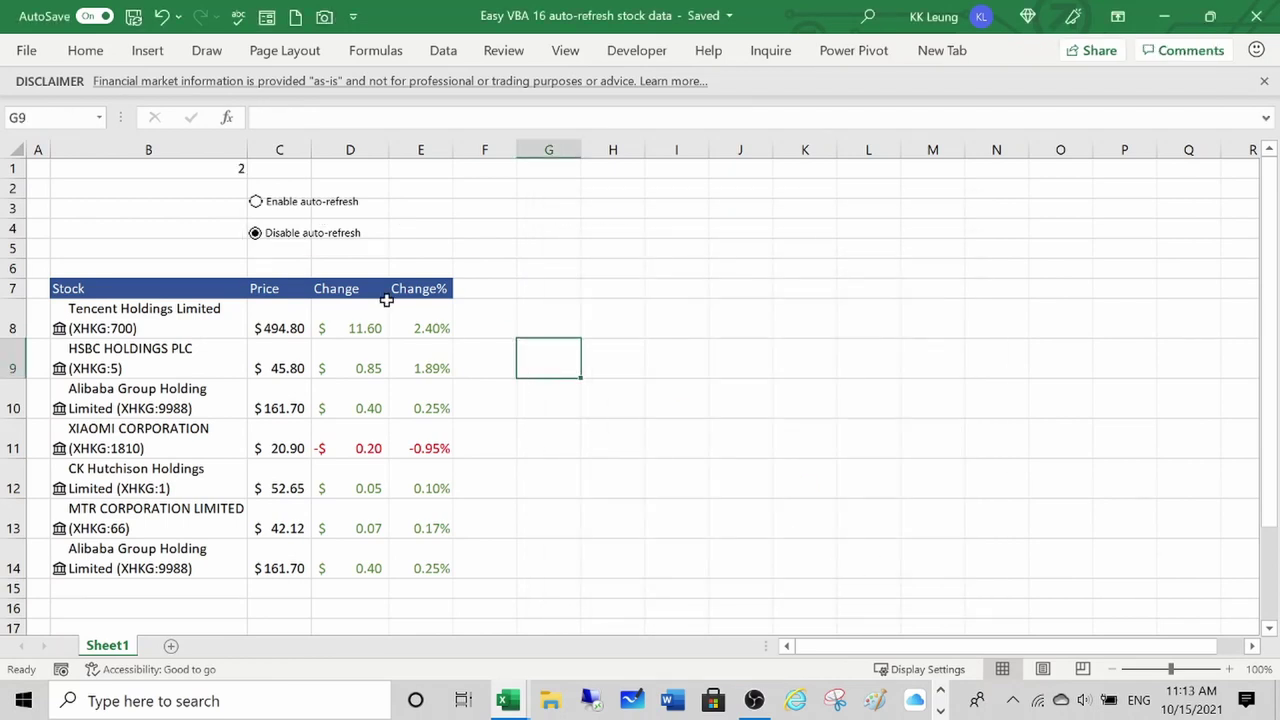
Toggle Enable, Disable, then Enable again, confirming B1 switches 1, 2, then 1
click(264, 205)
click(255, 236)
click(257, 203)
click(542, 247)
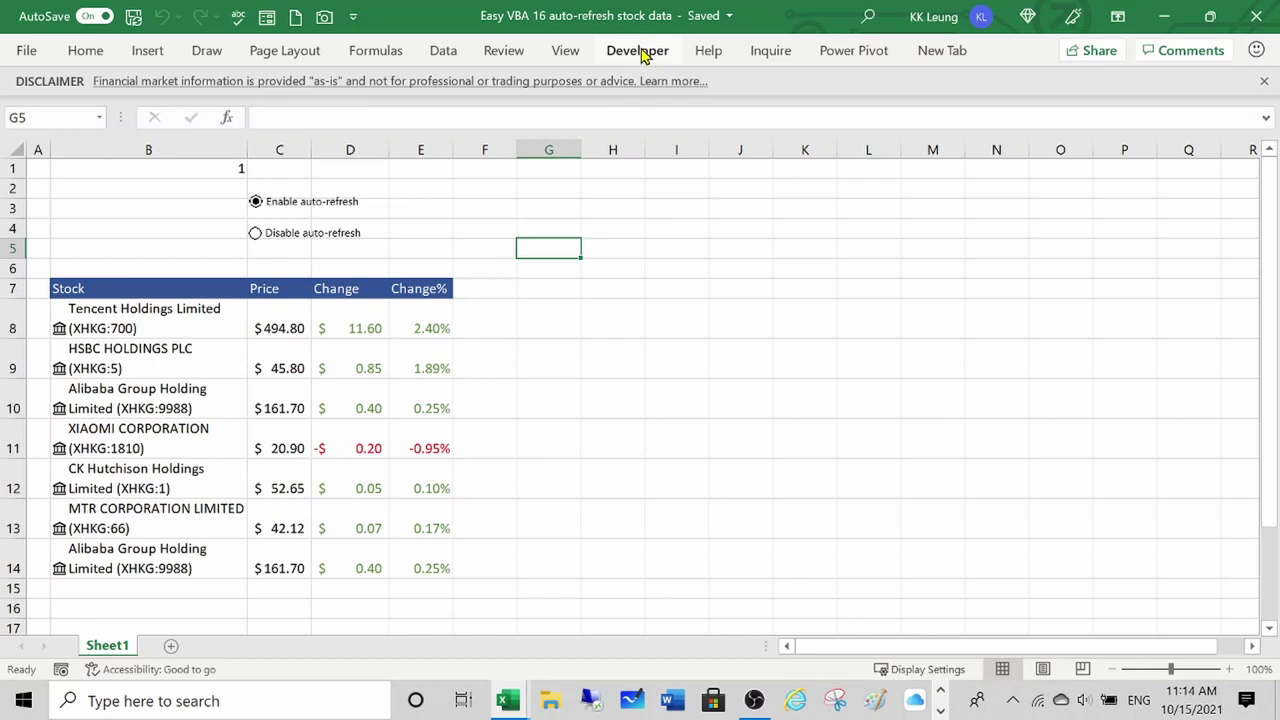
Add a Sub refresh_data() macro below main in Module1 using Alt+F11 and clipboard history
click(486, 228)
key(alt+F11)
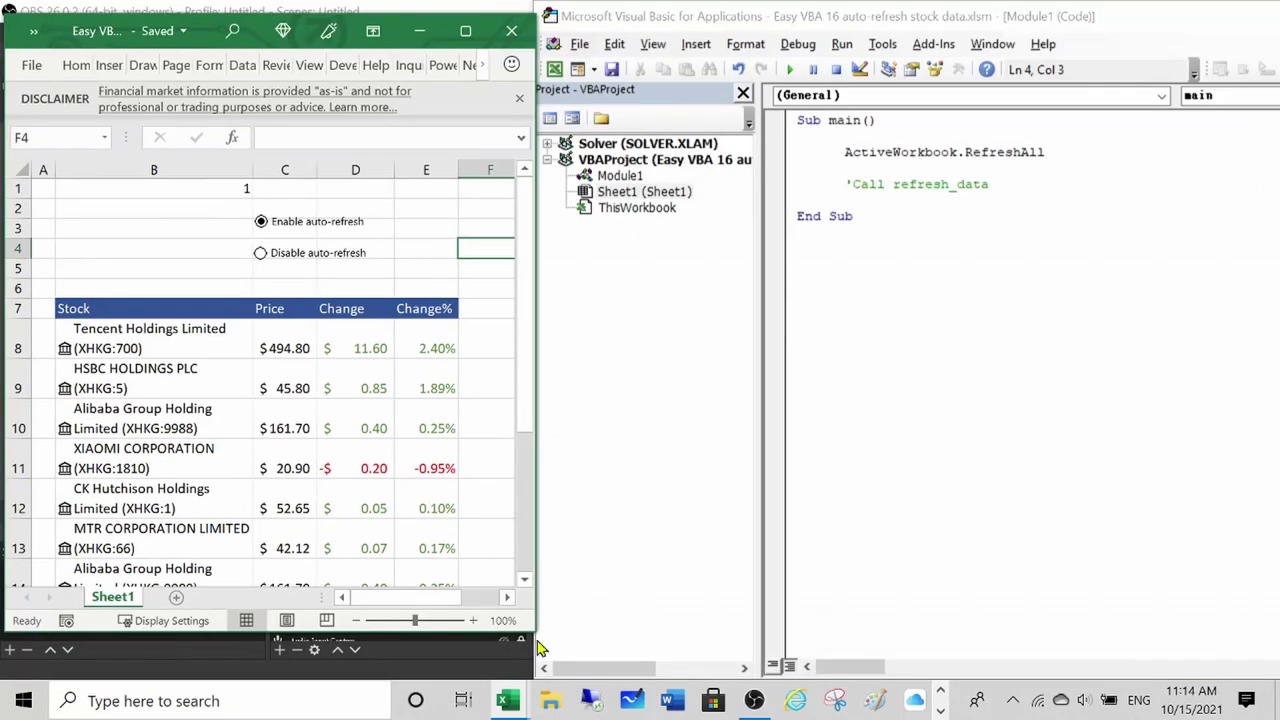
click(884, 210)
key(Return)
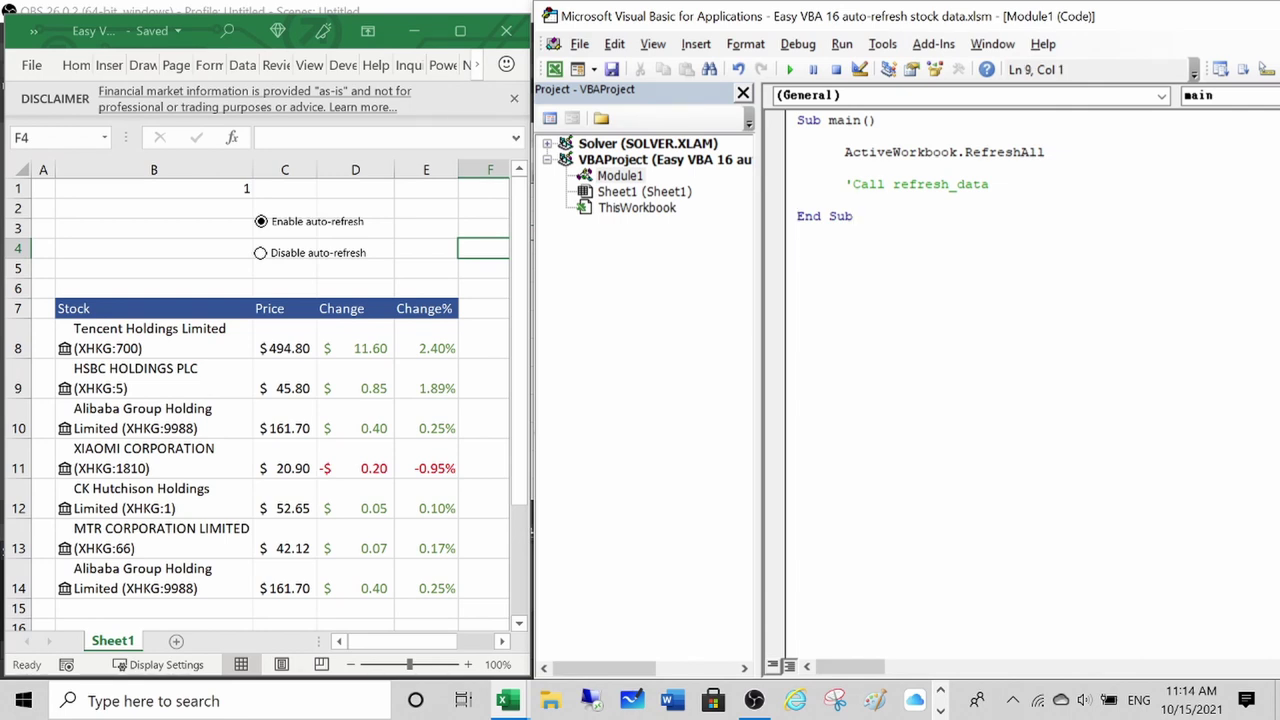
key(super+v)
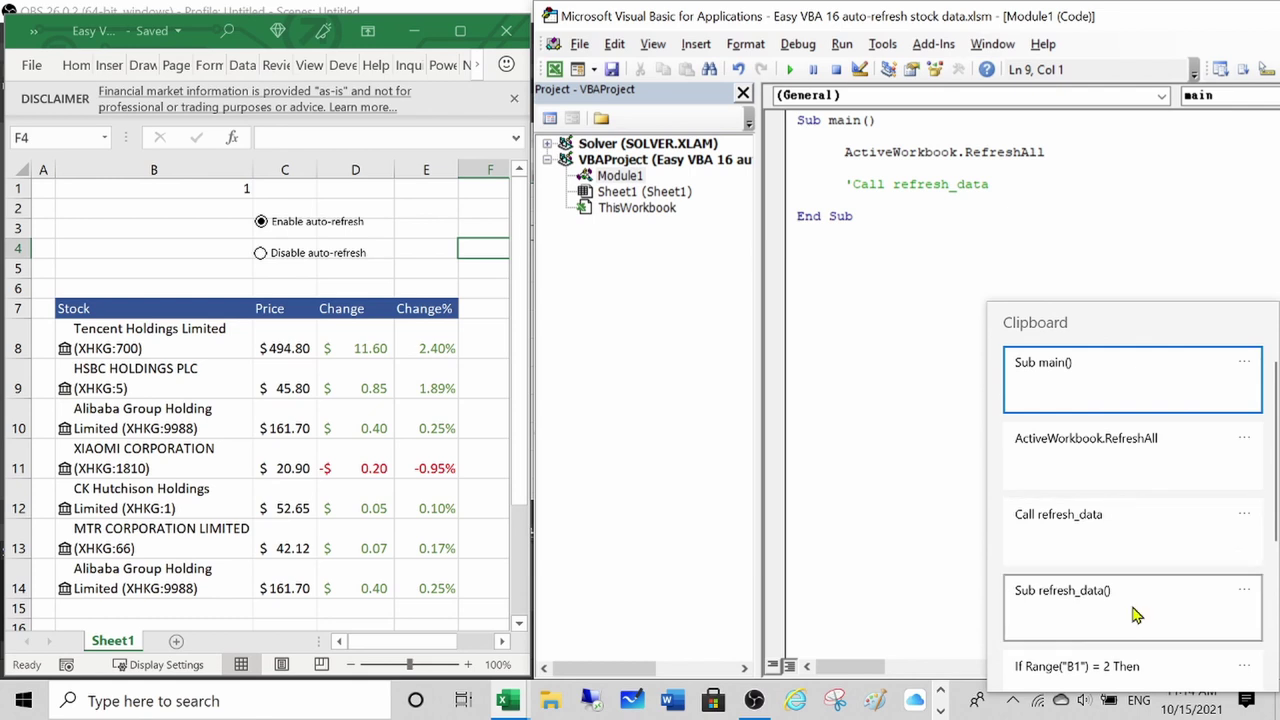
click(1136, 615)
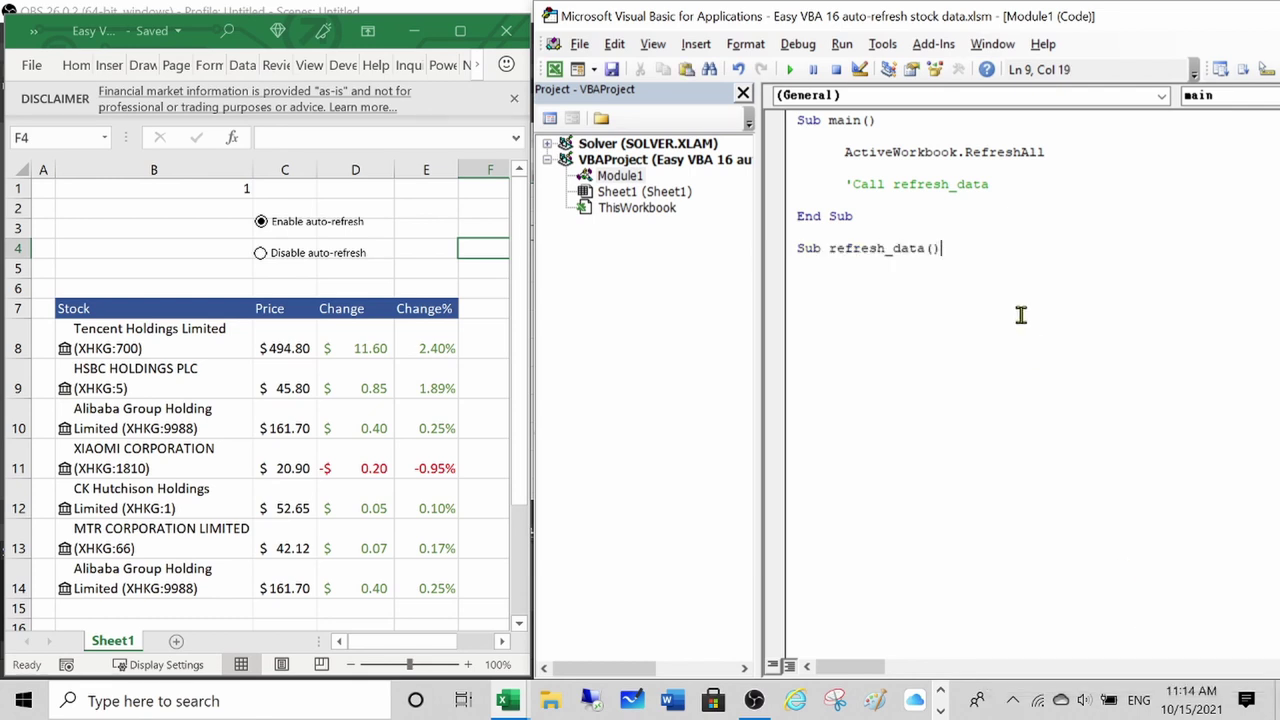
key(Return)
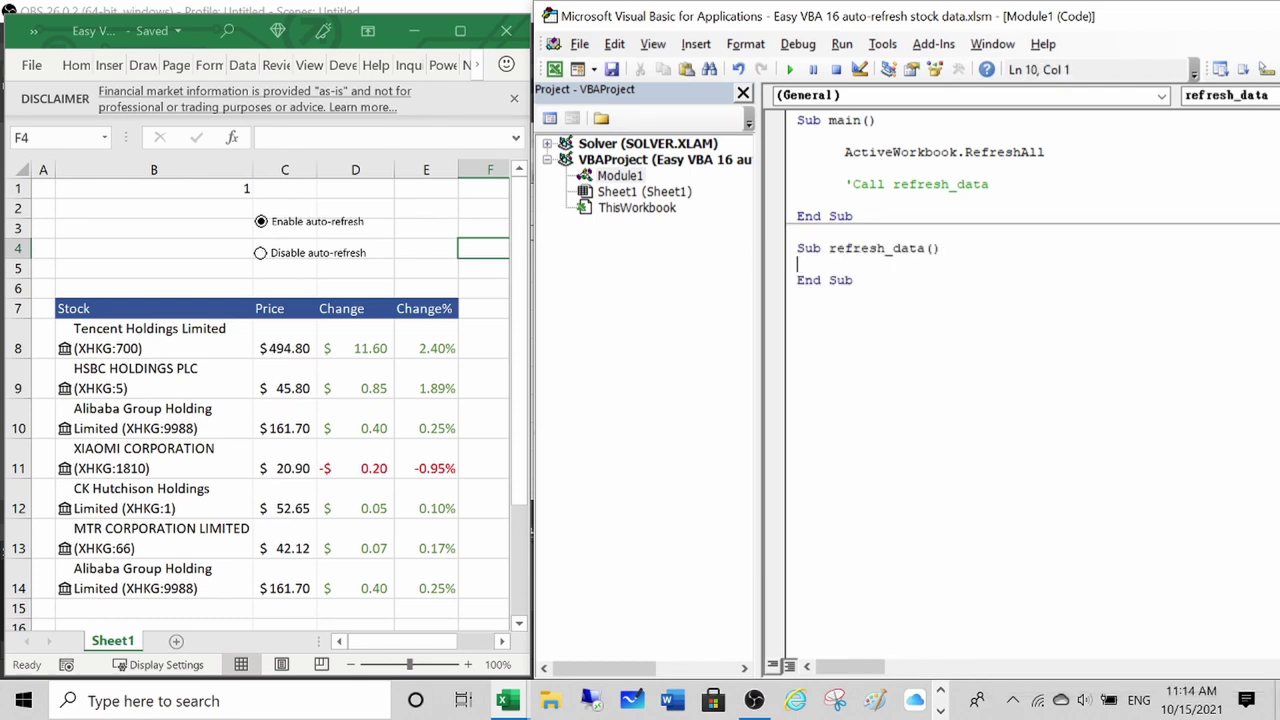
key(Return)
key(Return)
key(Return)
key(Return)
key(Tab)
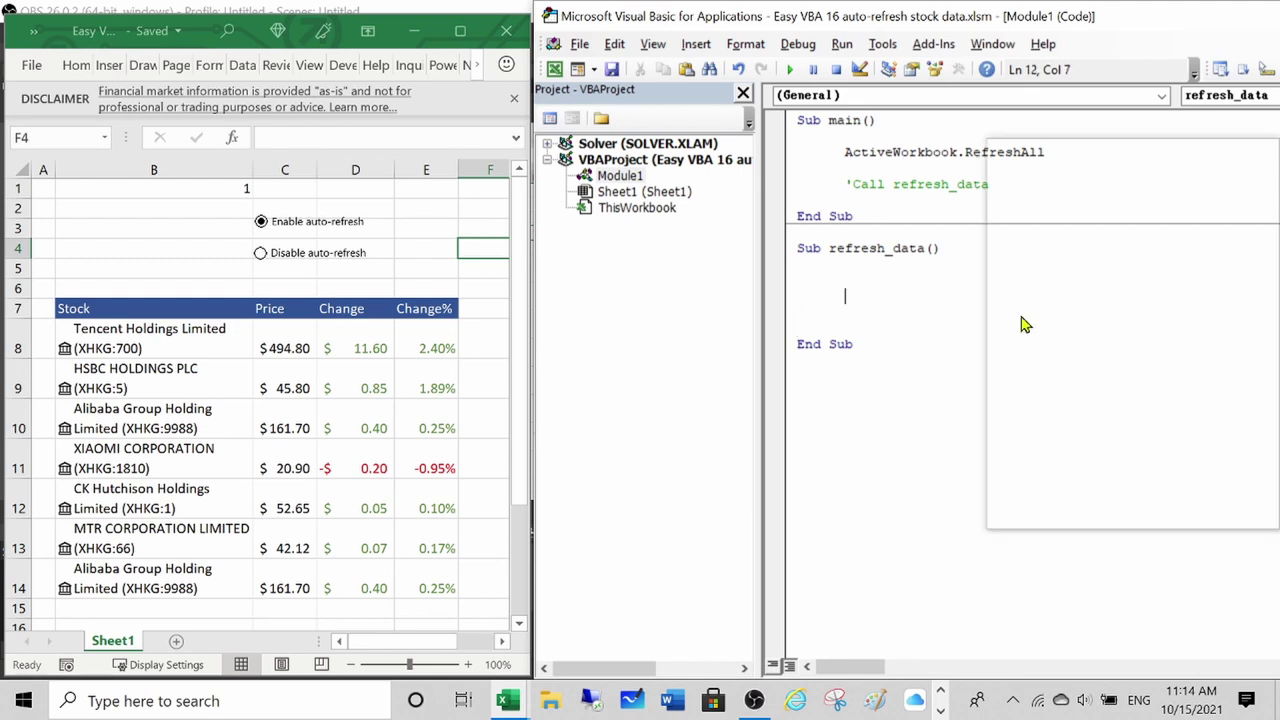
Add If Range("B1") = 2 Then Exit Sub inside refresh_data
text(If Range("B1") = 2 Then)
click(1070, 510)
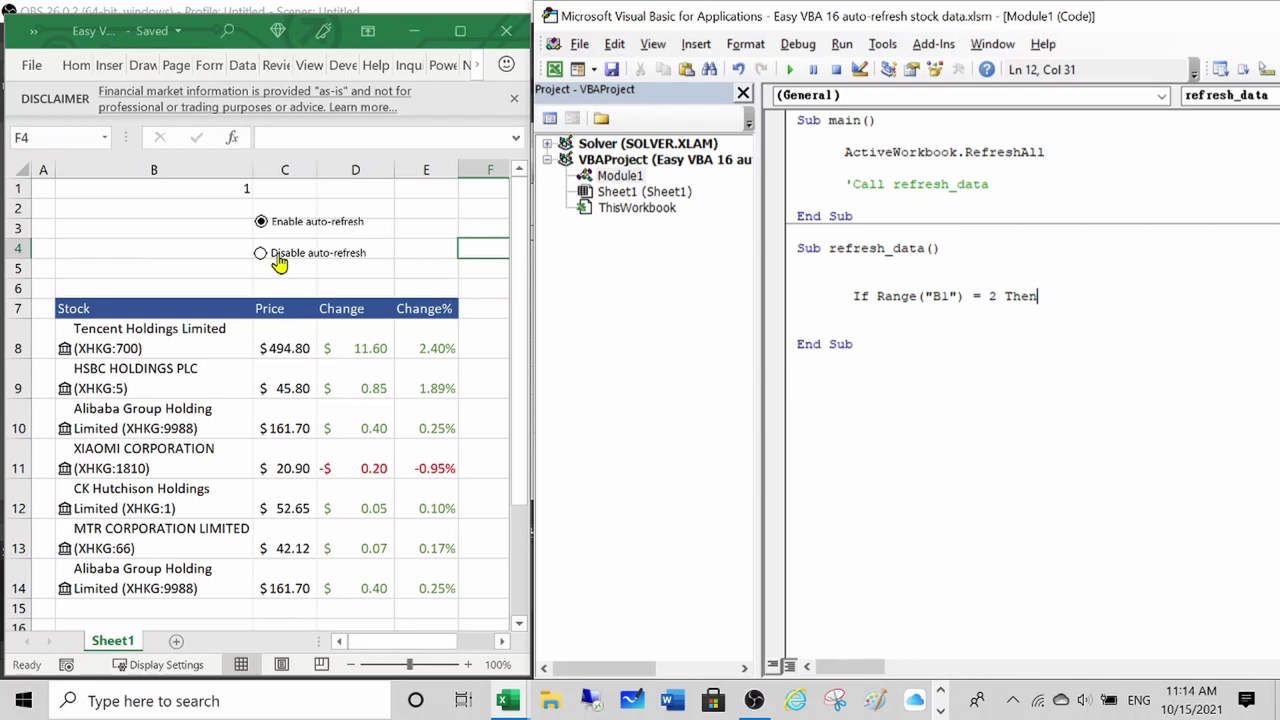
key(Return)
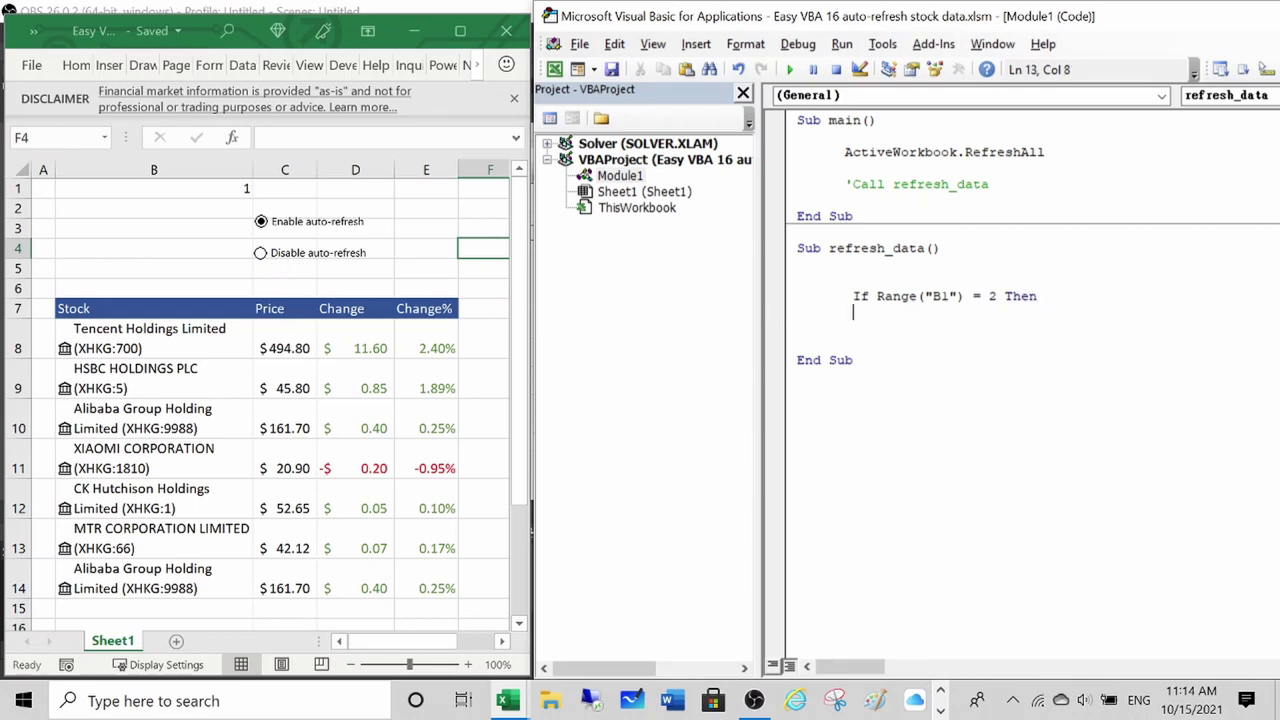
key(Return)
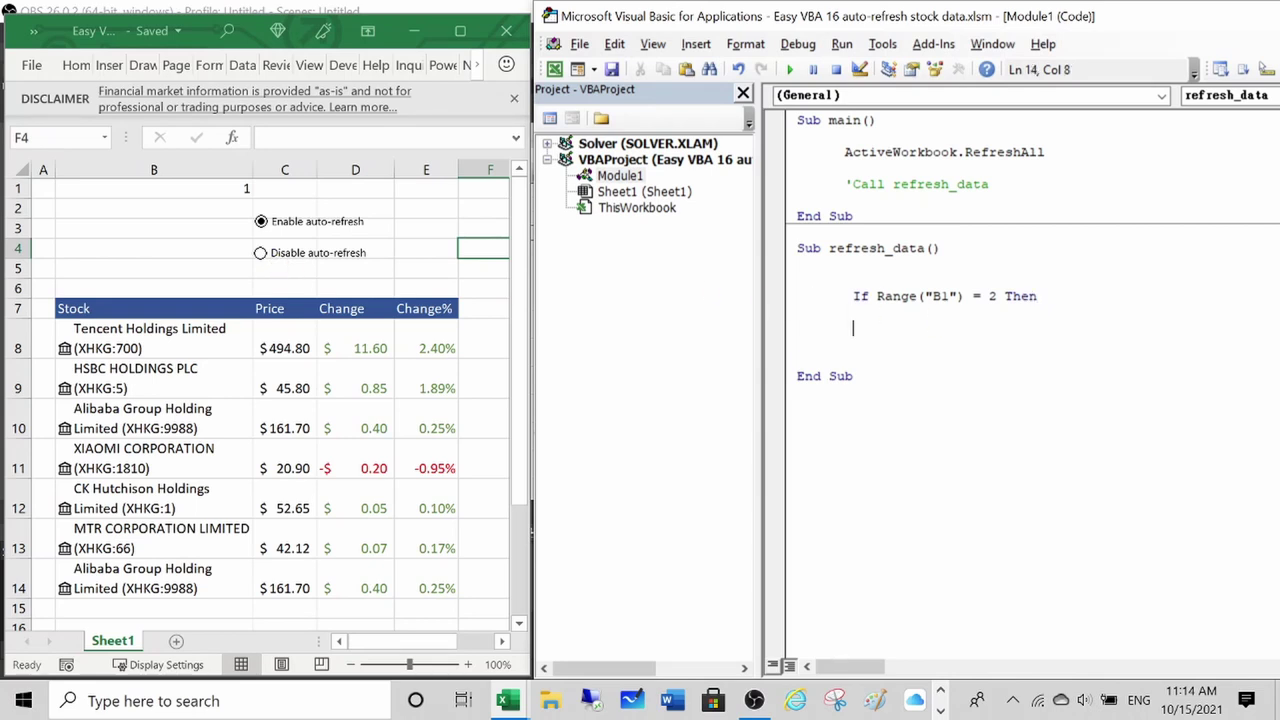
key(super+v)
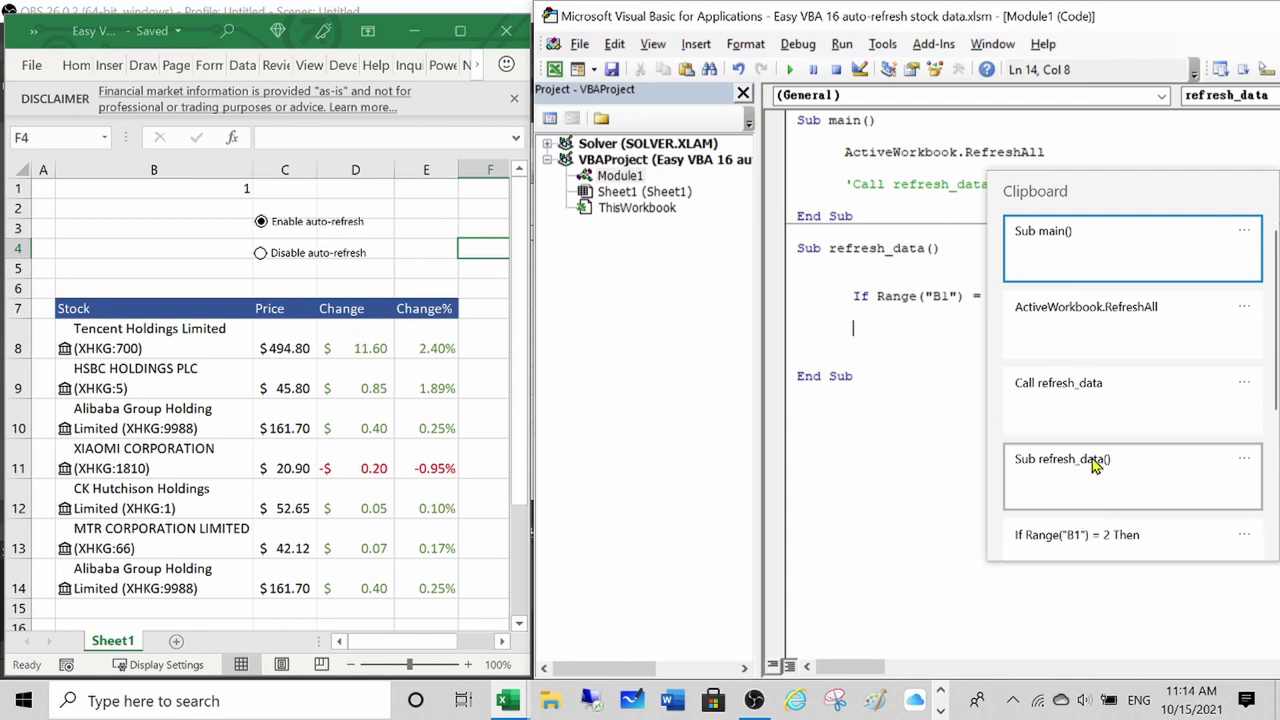
scroll(1150, 476, down, 1)
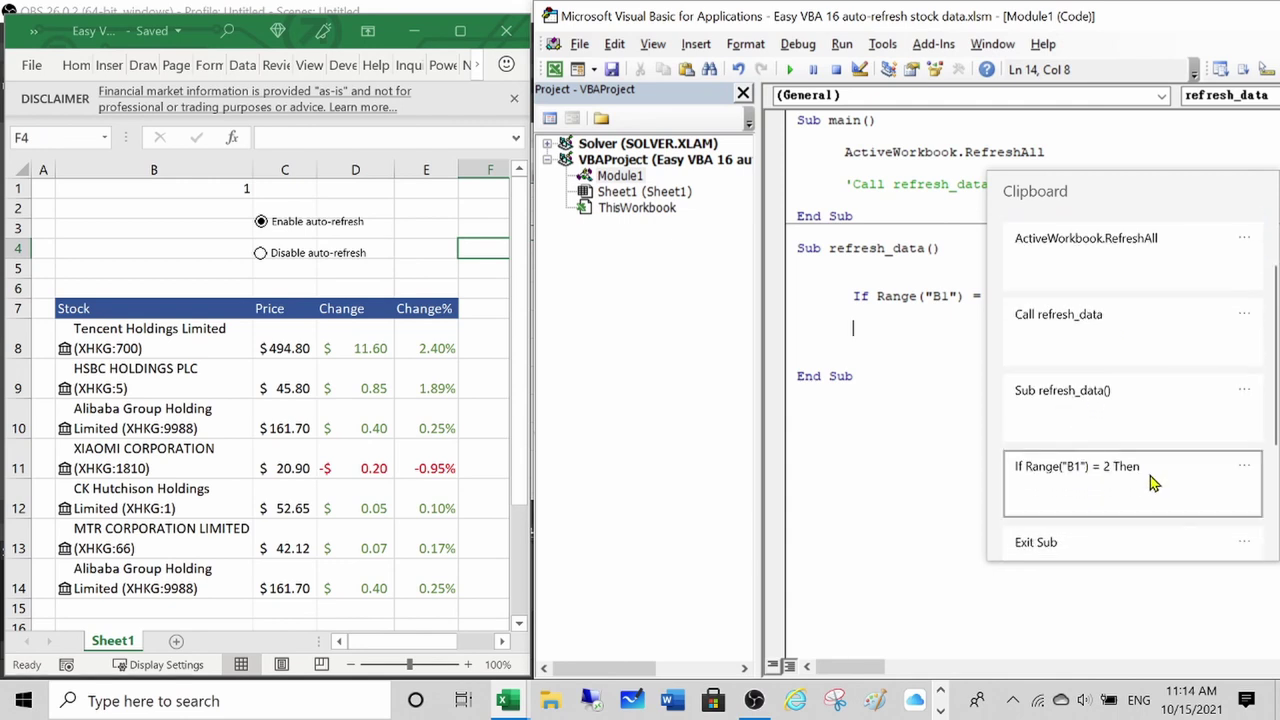
click(1114, 552)
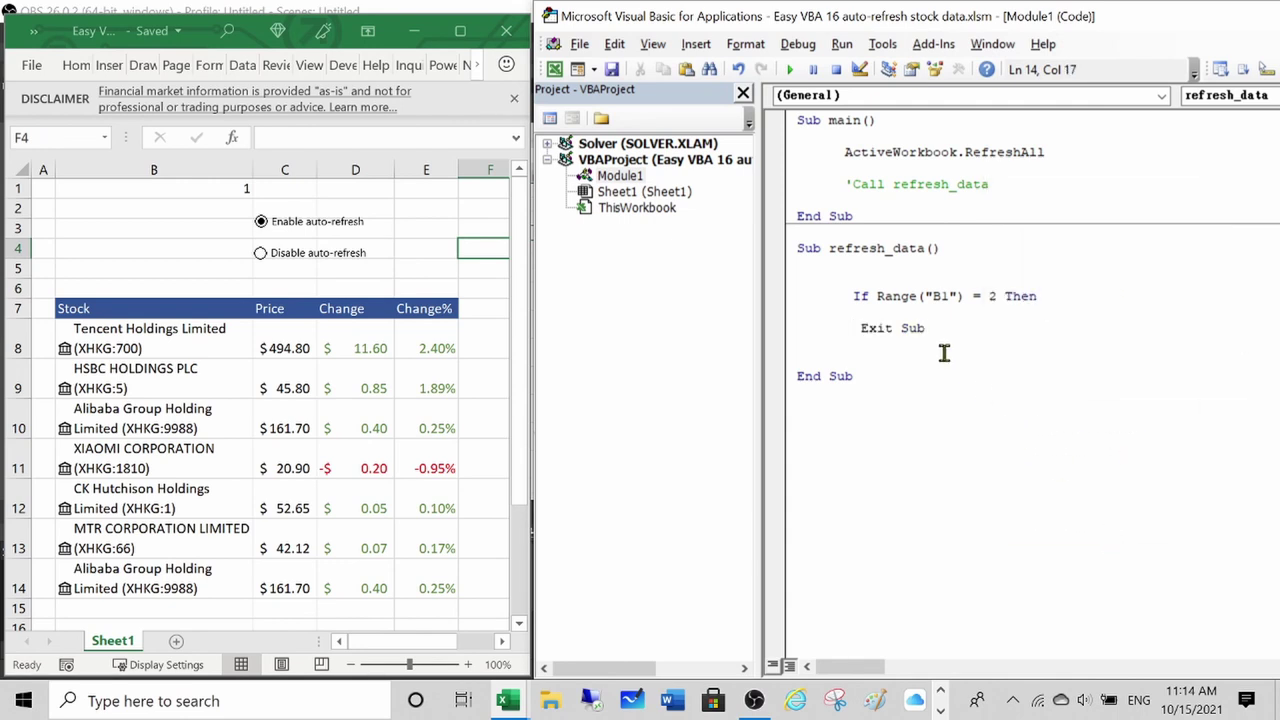
key(Return)
key(Return)
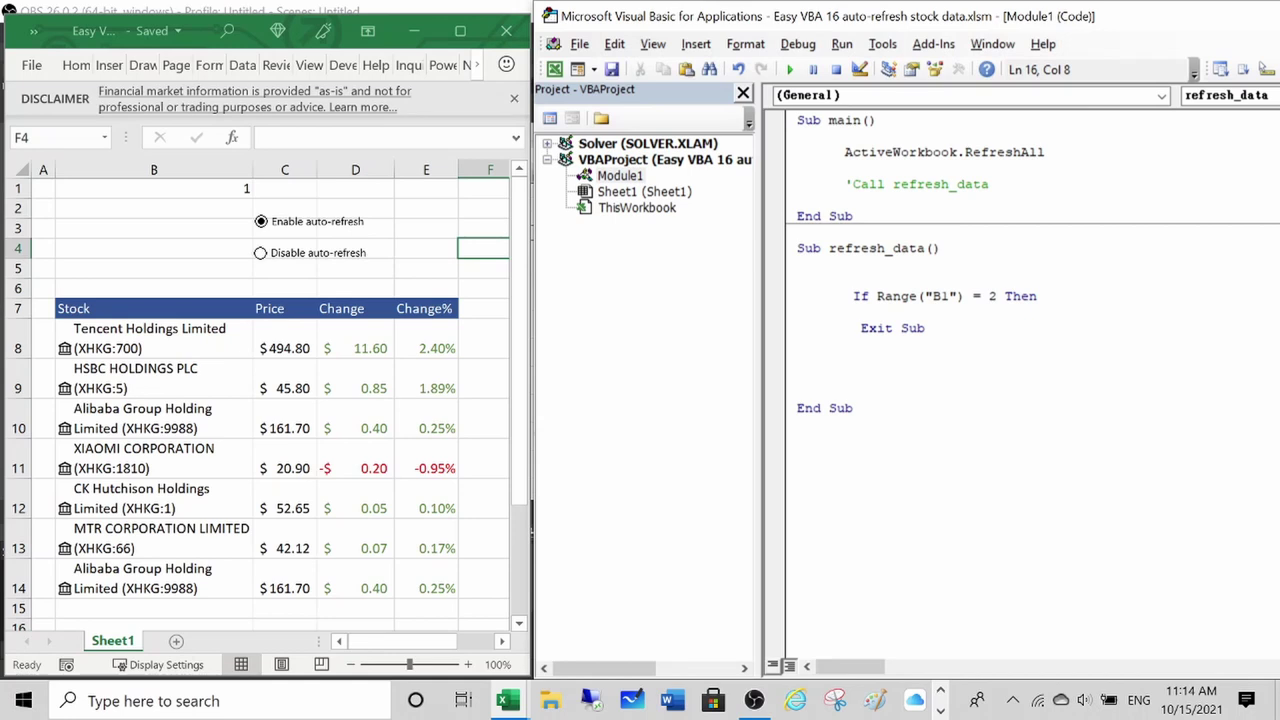
Add the line Application.OnTime Now + TimeSerial(0, 0, 4), "main" to reschedule main
key(super+v)
scroll(1110, 400, down, 1)
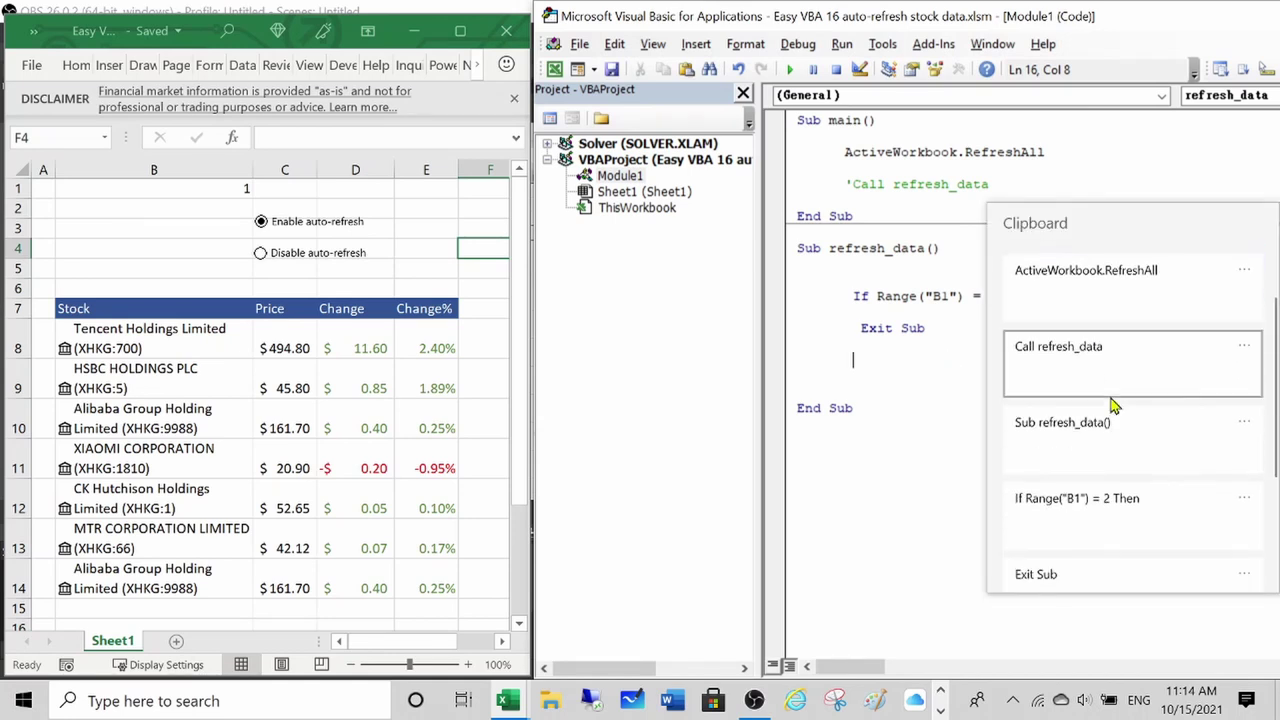
scroll(1110, 400, down, 2)
click(1124, 535)
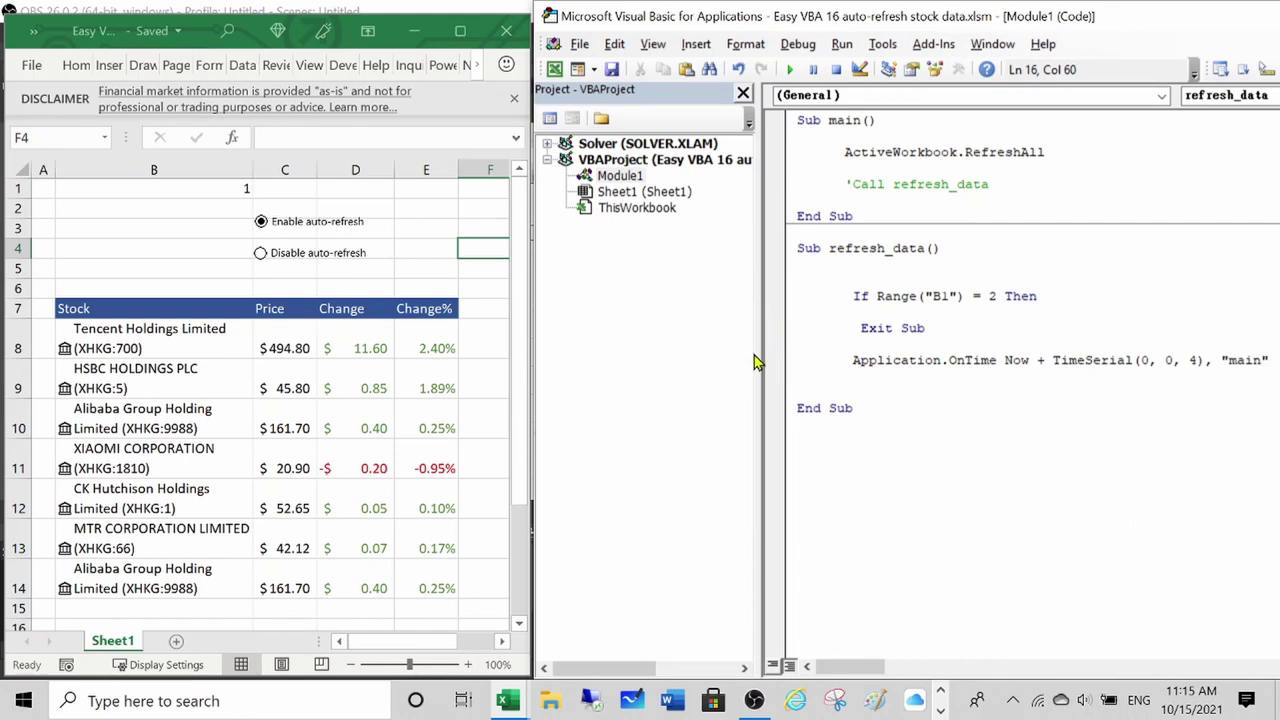
drag(756, 356, 684, 356)
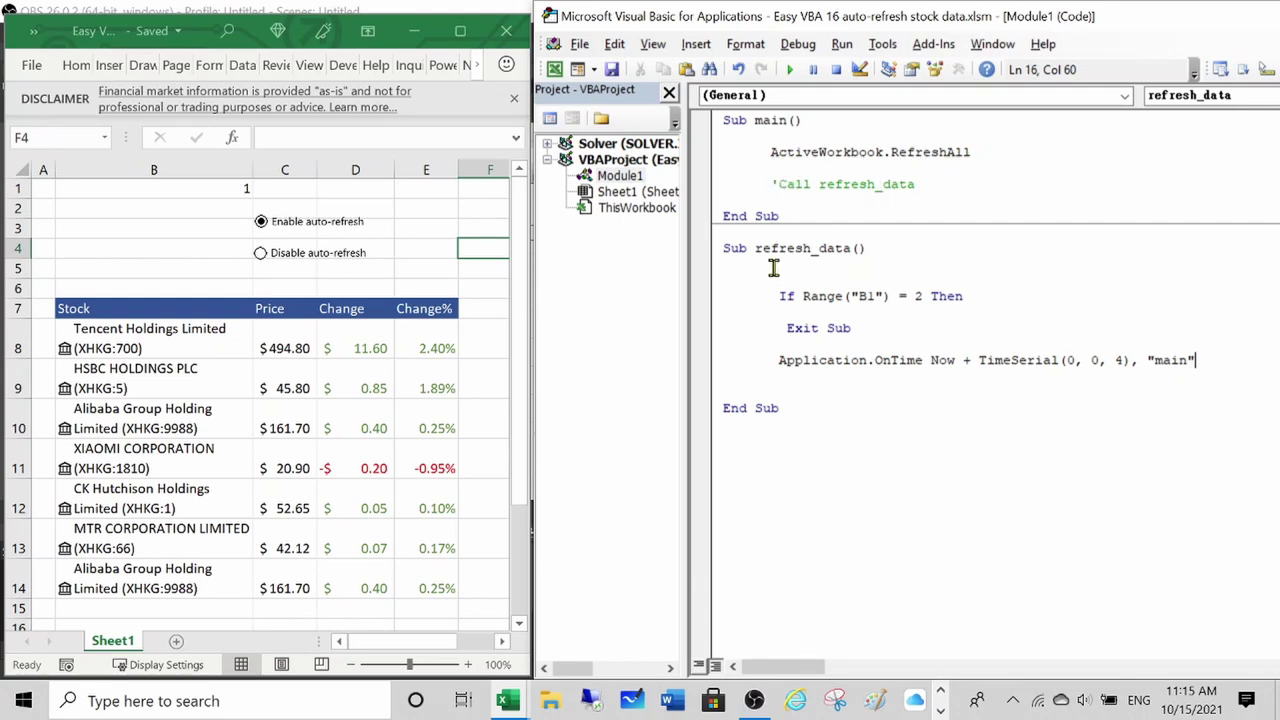
Delete the apostrophe before Call refresh_data in Sub main
click(779, 185)
key(BackSpace)
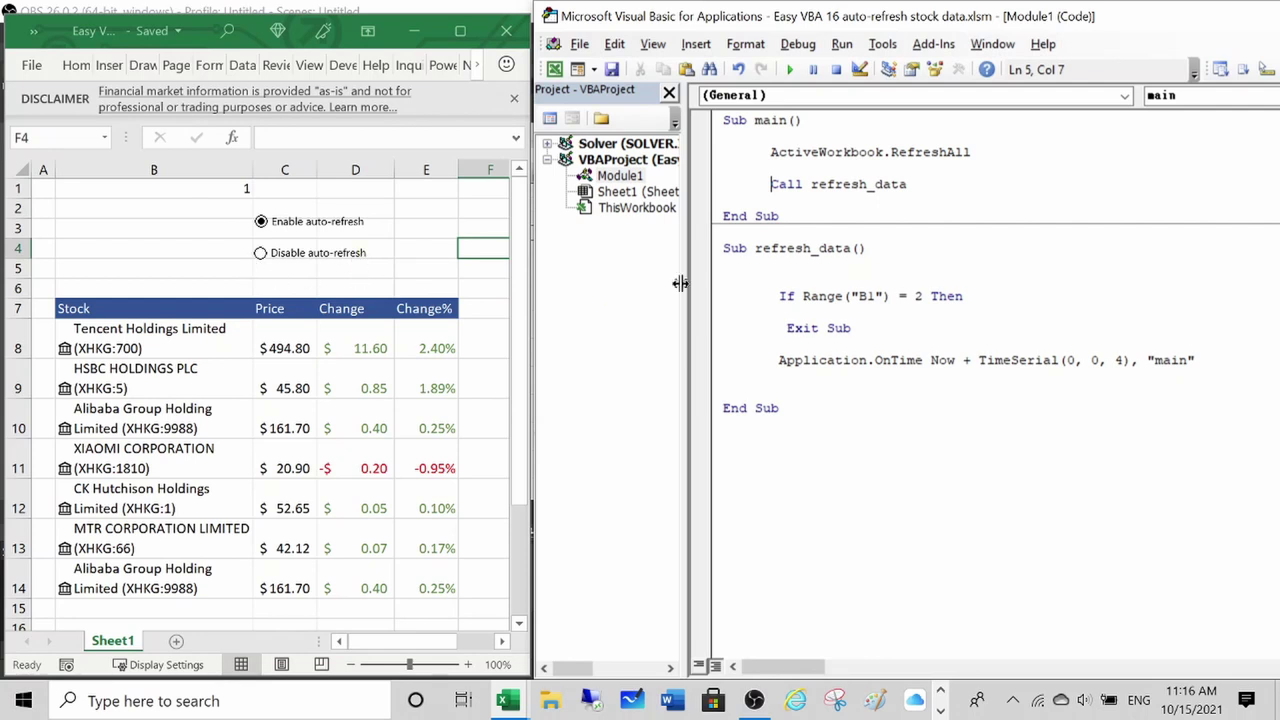
Assign the main macro to the Enable auto-refresh option button via Assign Macro
click(486, 287)
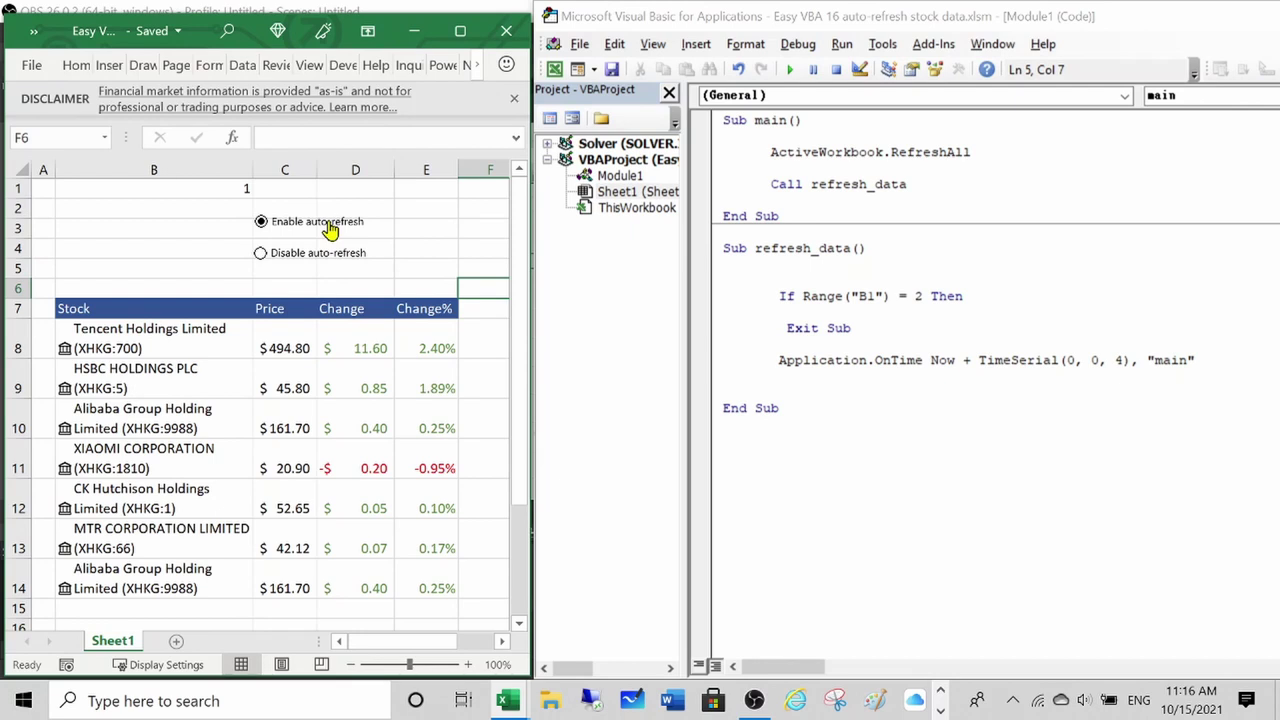
right_click(330, 230)
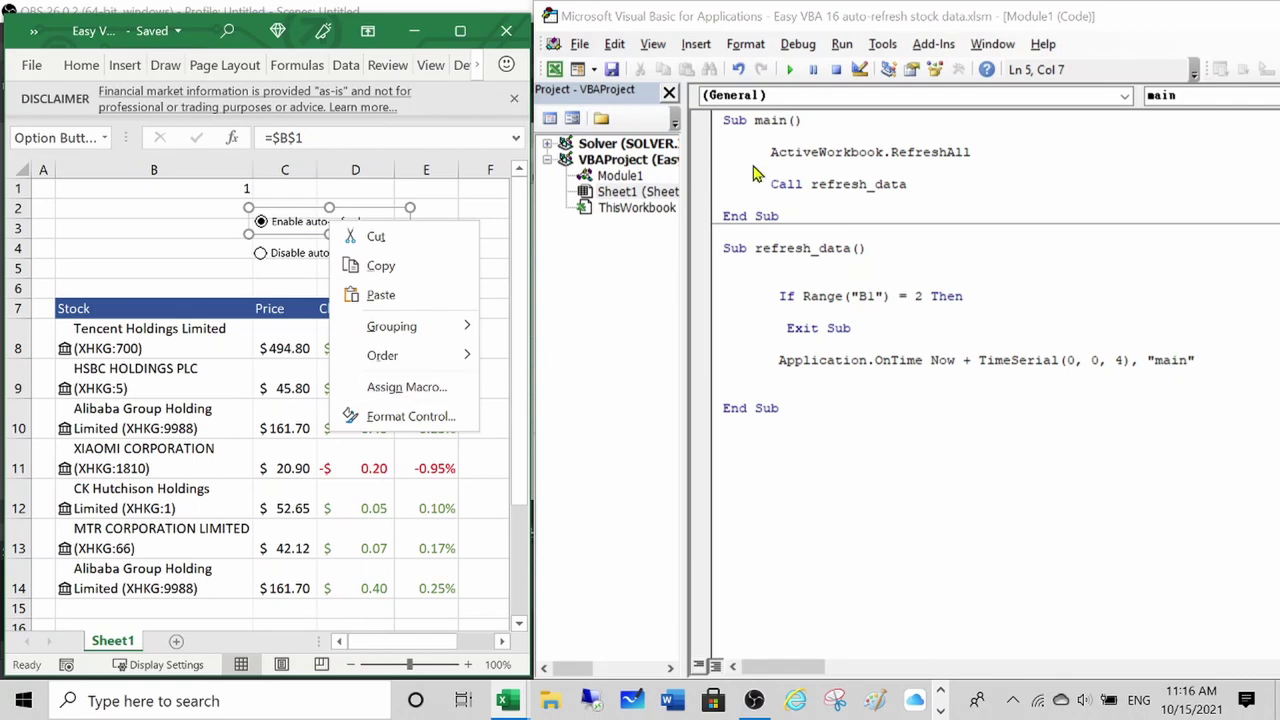
click(410, 387)
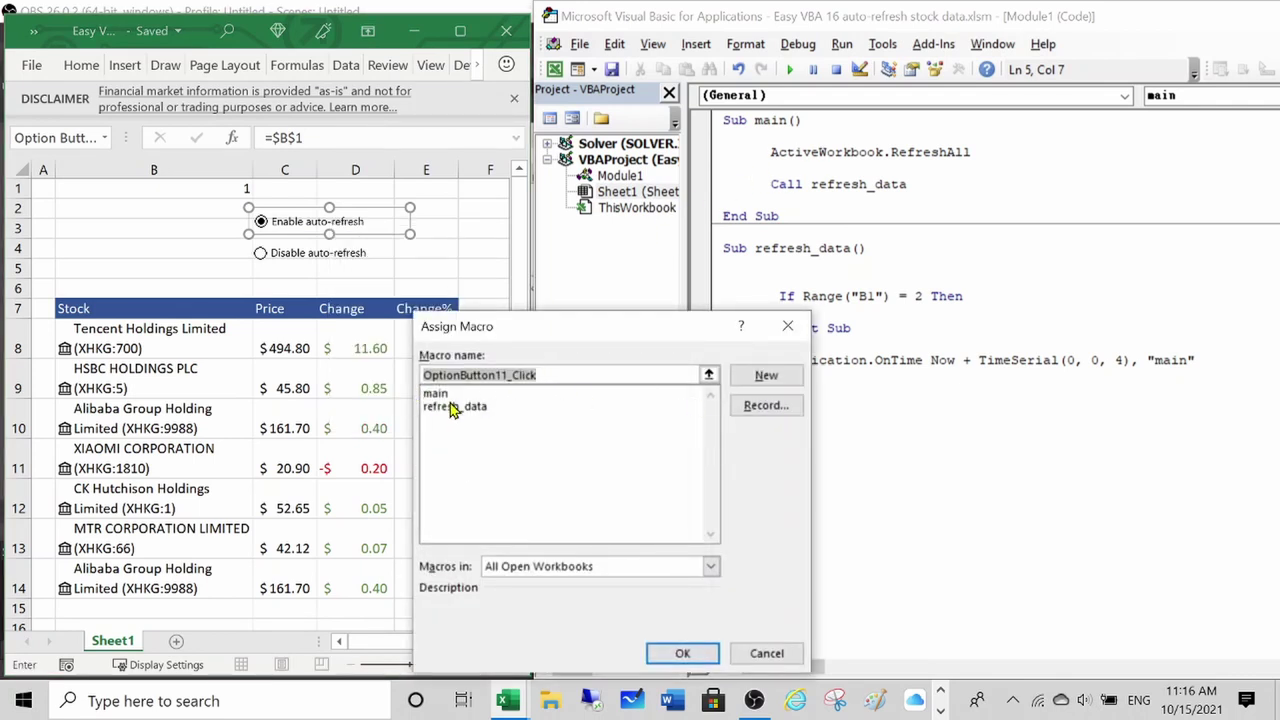
click(441, 395)
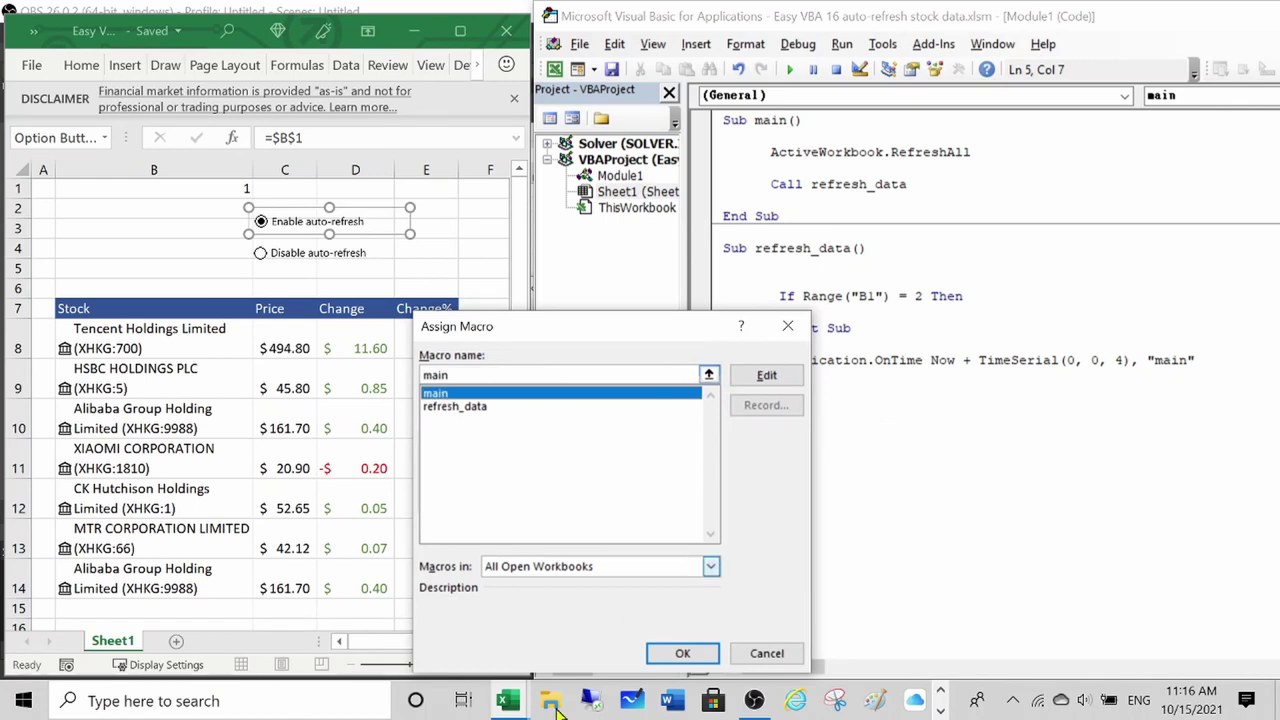
click(680, 655)
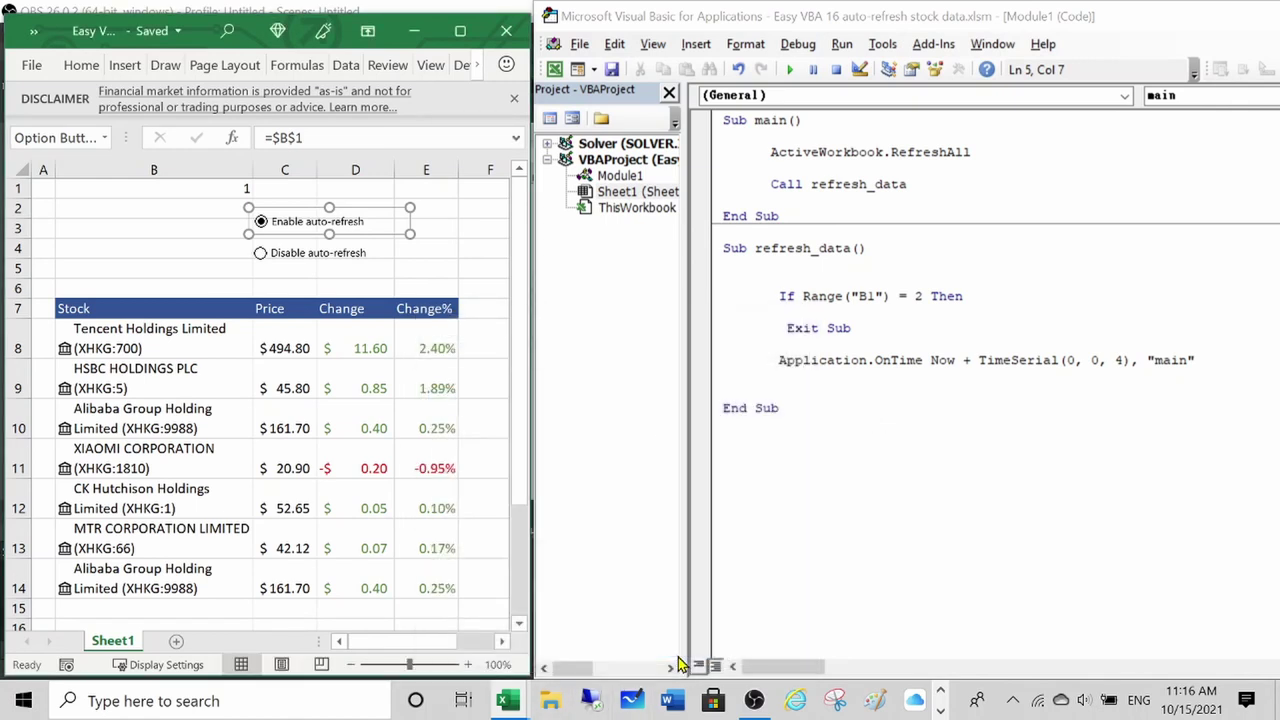
click(447, 257)
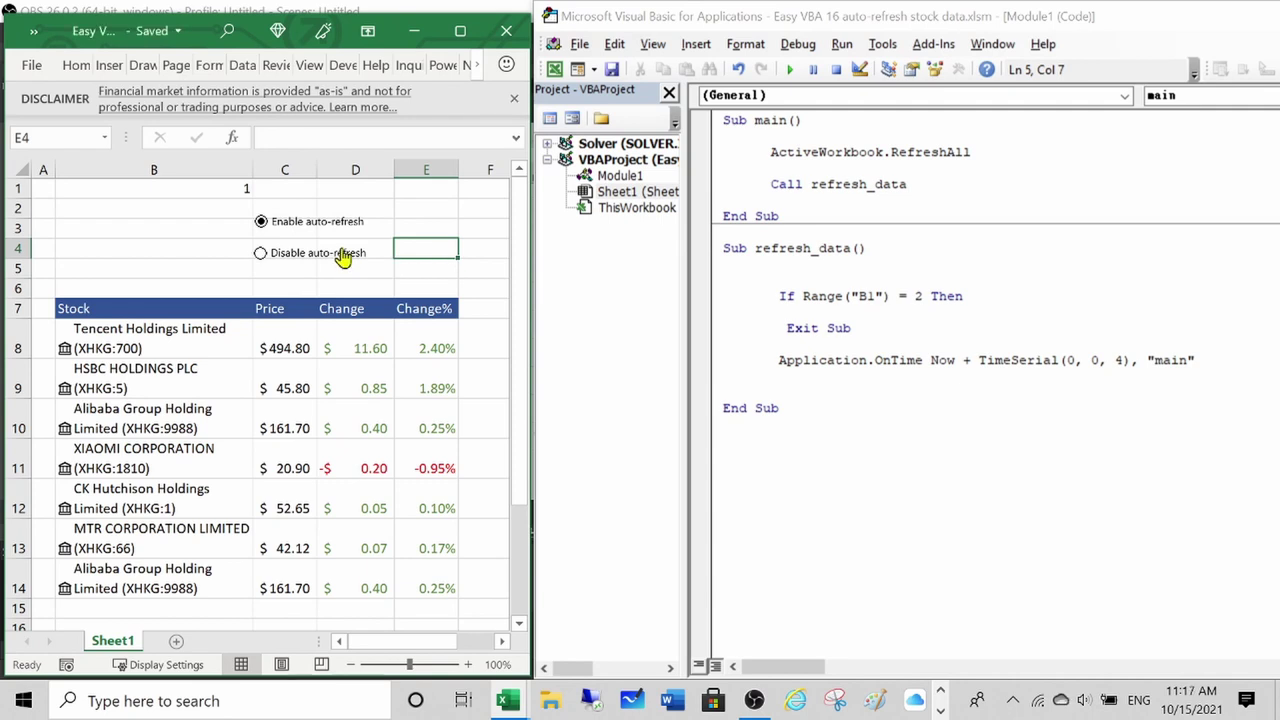
Dismiss the Block If compile error, reset the macro, and add End If after Exit Sub
click(313, 231)
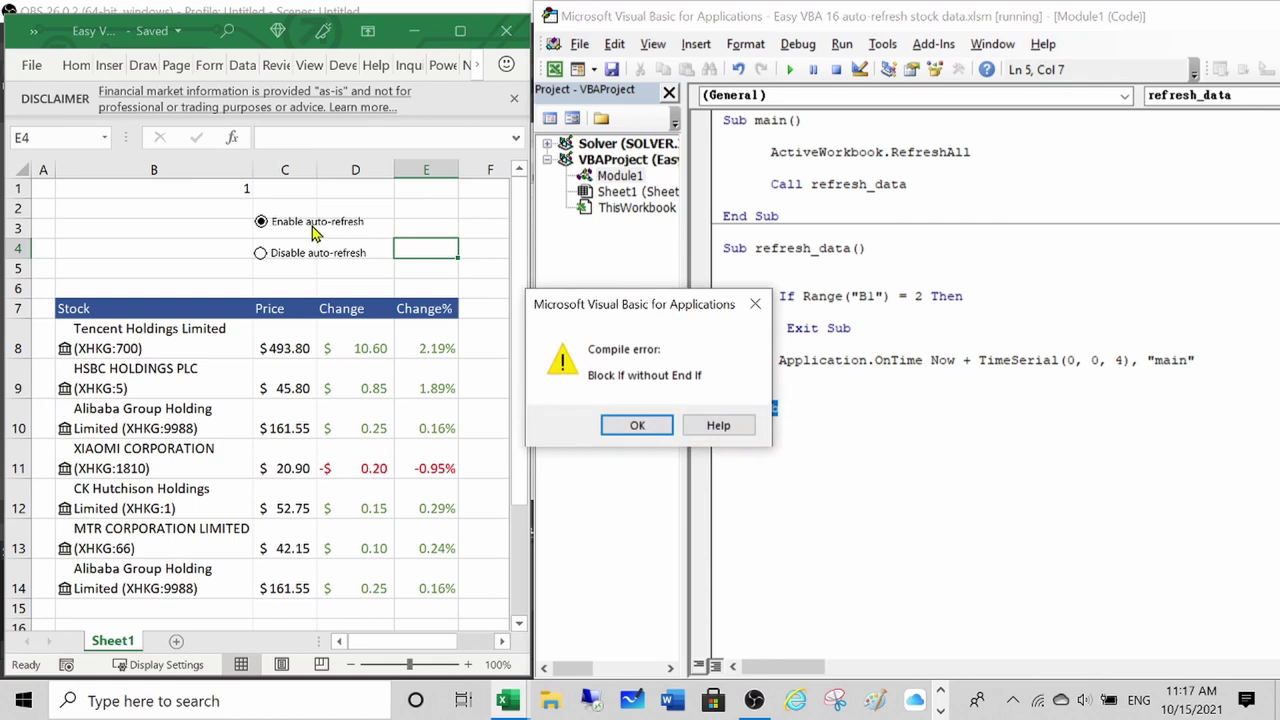
click(636, 426)
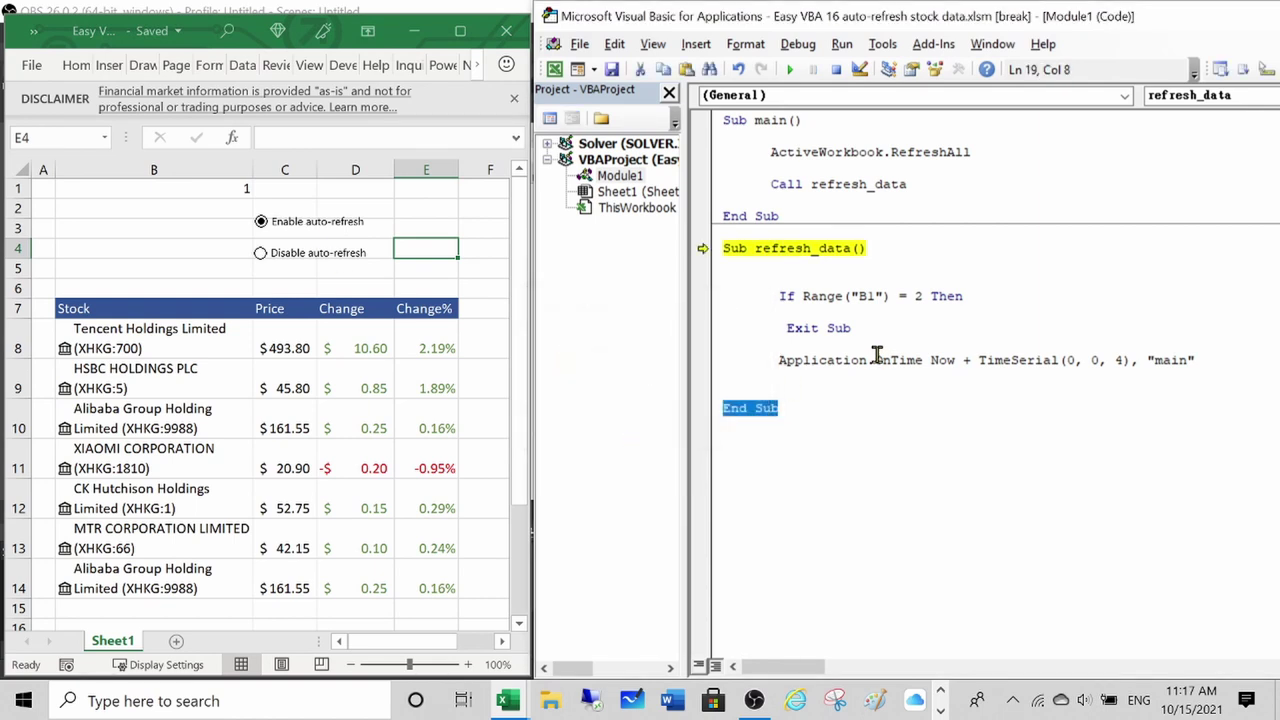
click(857, 320)
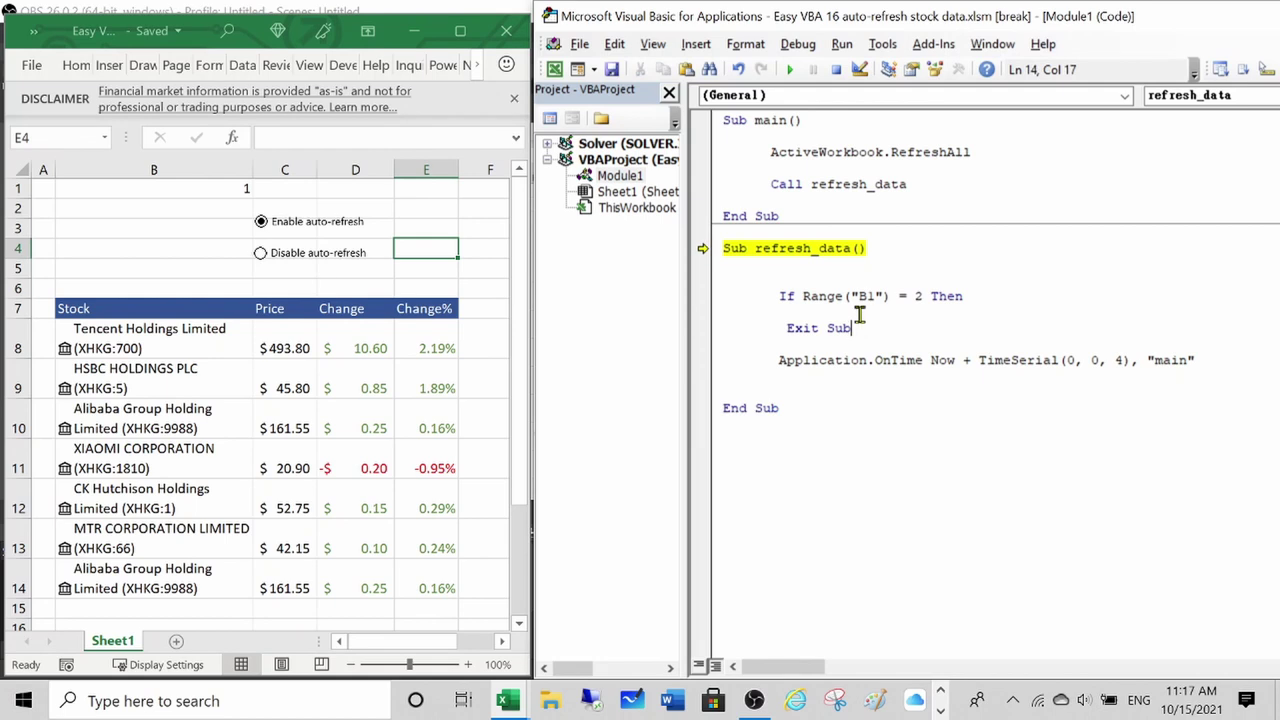
text(\)
key(Return)
key(Return)
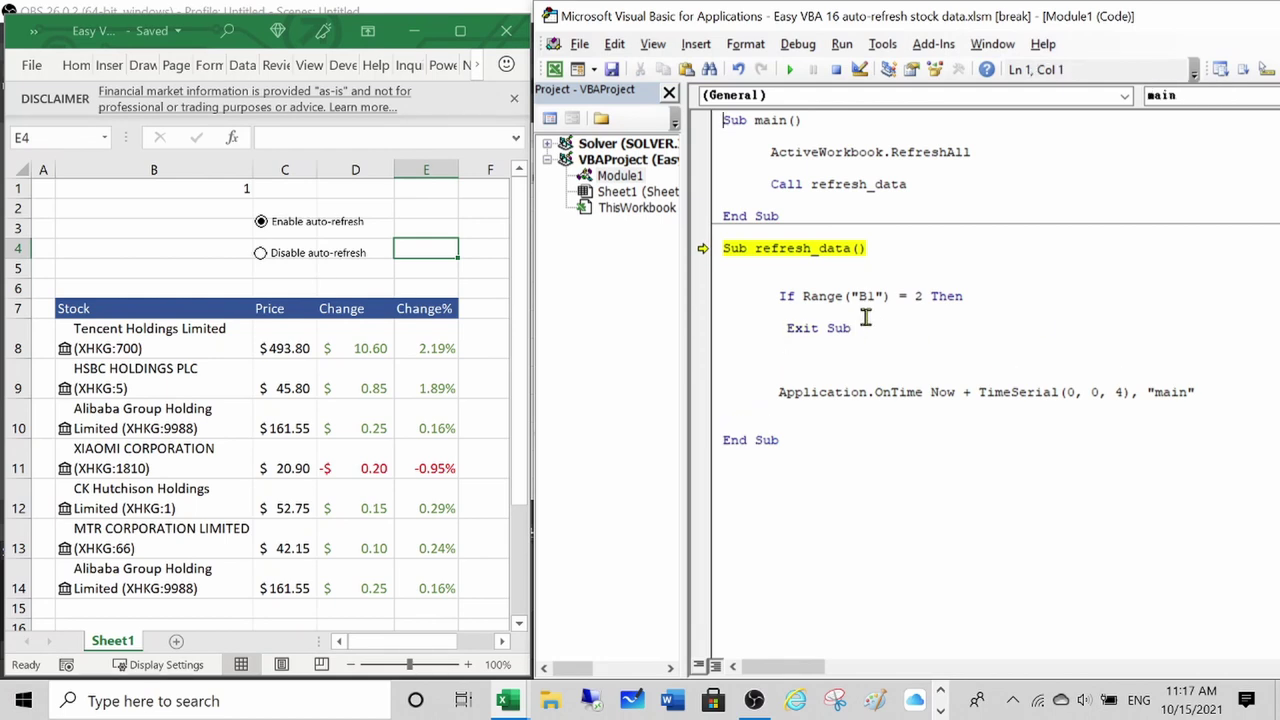
drag(866, 317, 871, 347)
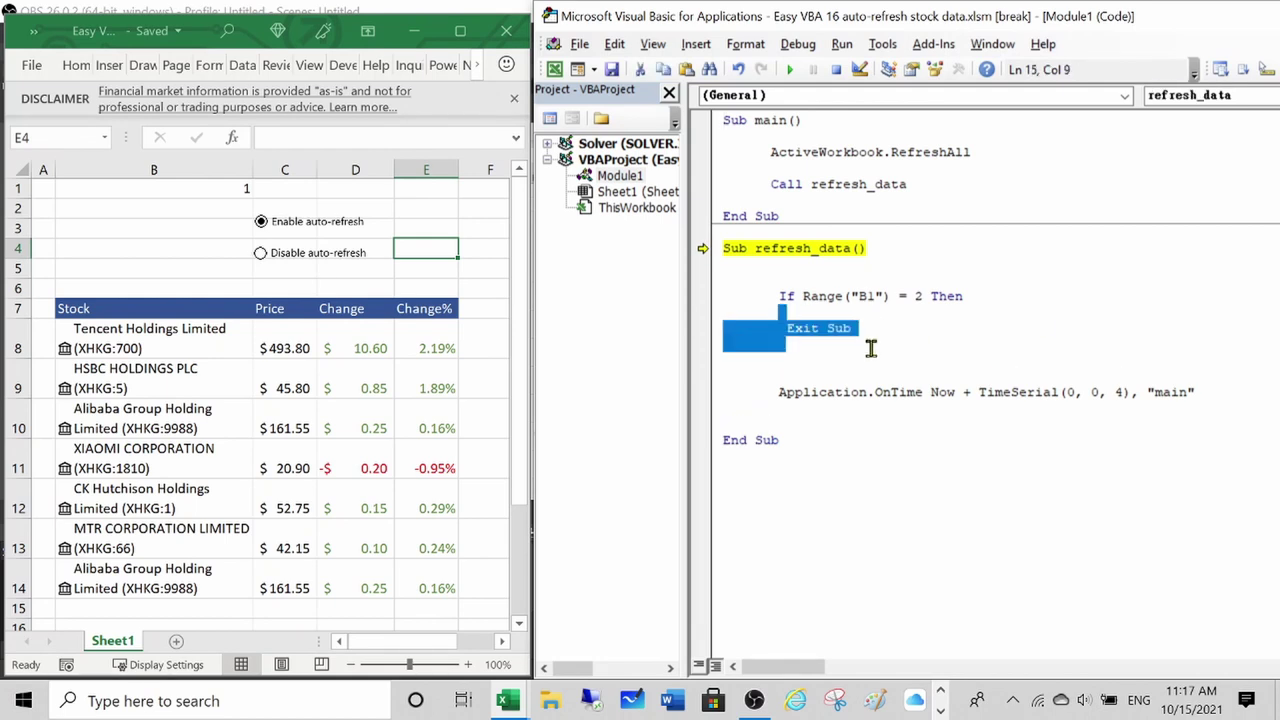
click(836, 69)
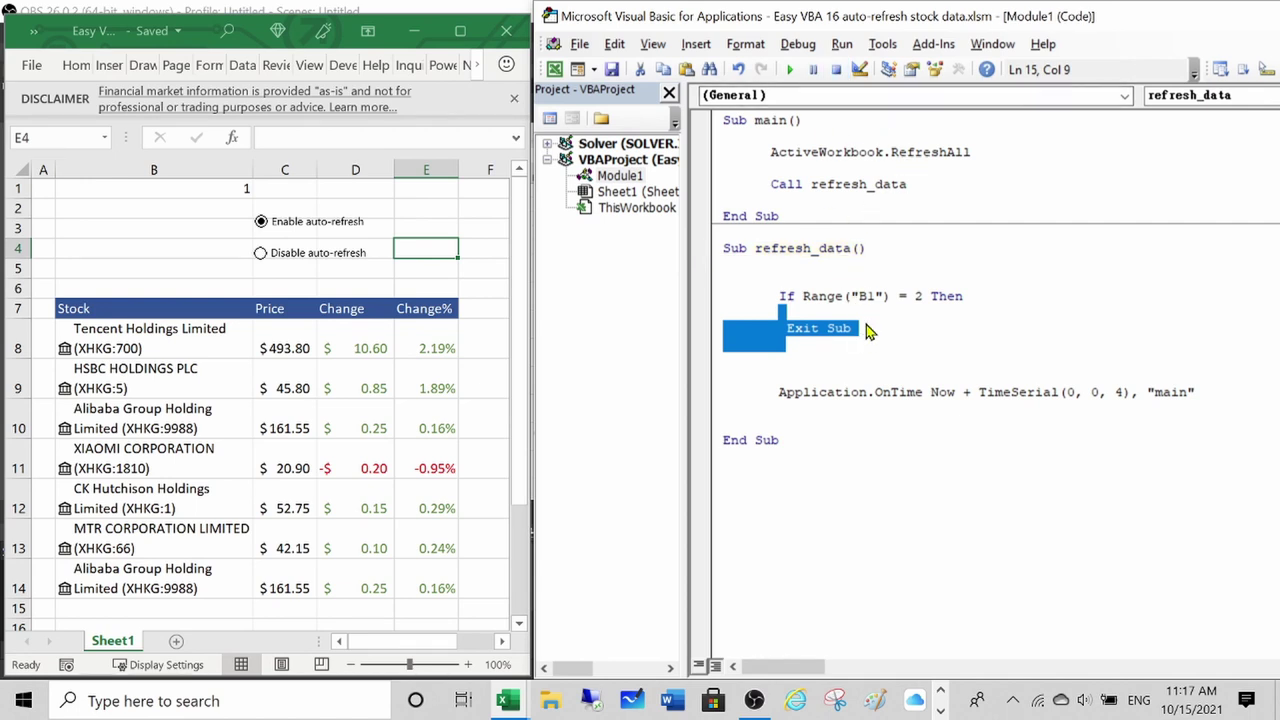
click(823, 346)
text(End if)
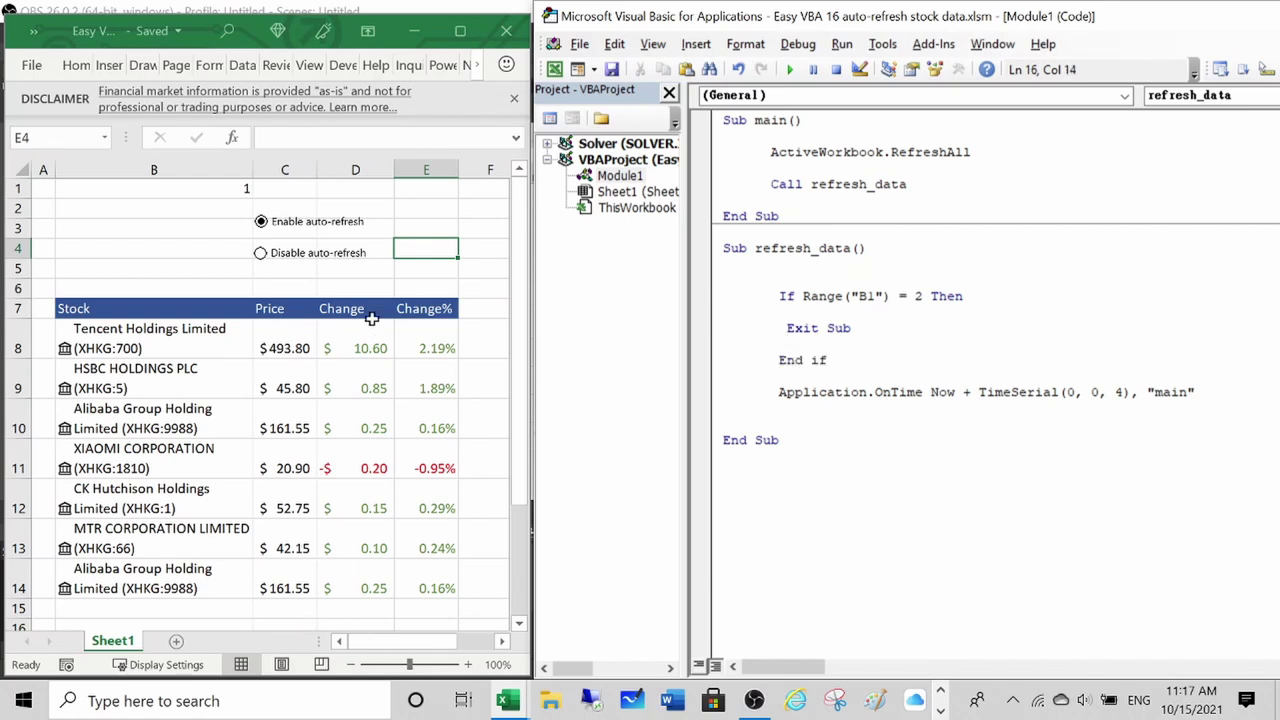
Turn auto-refresh on to watch the stock prices update, then off so B1 reads 2
click(468, 207)
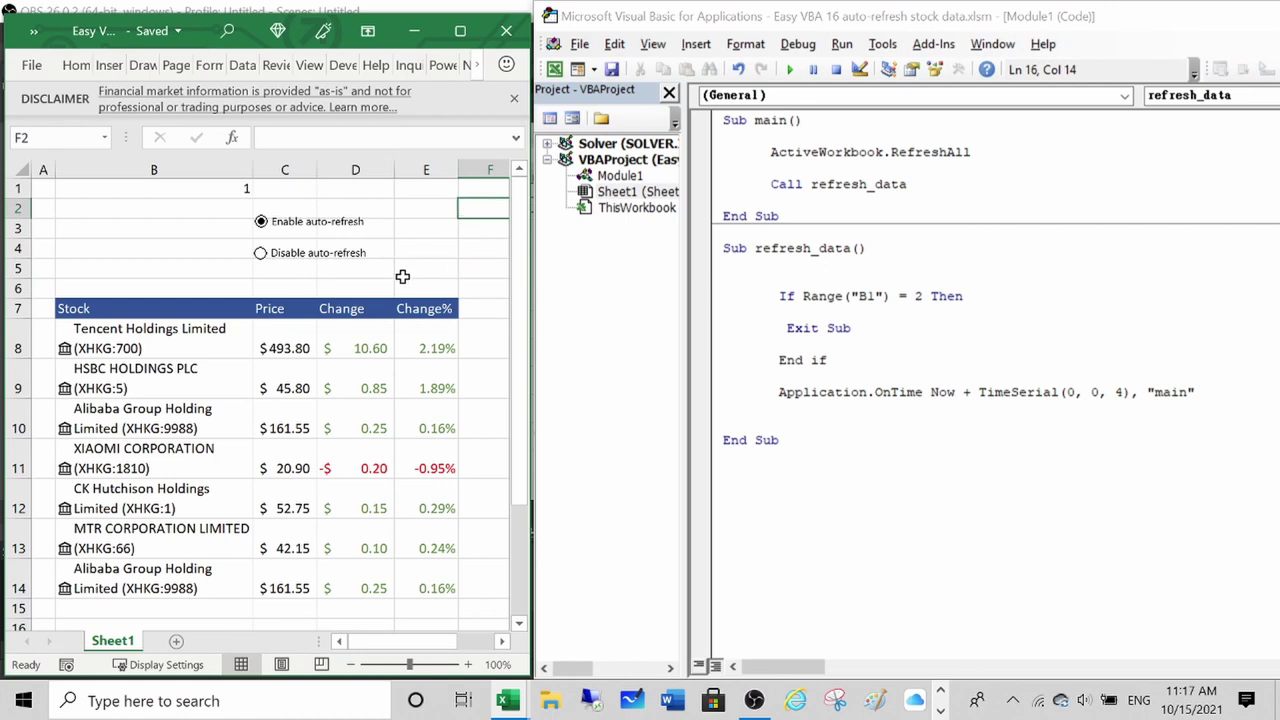
click(291, 221)
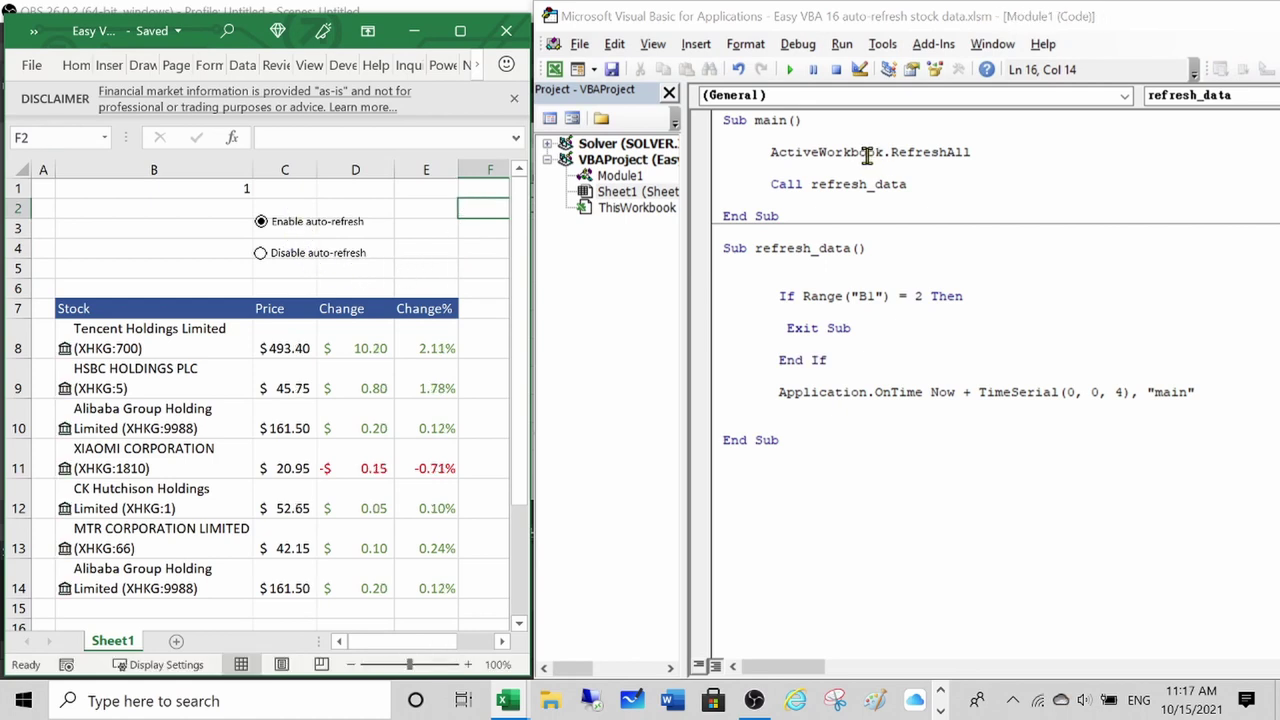
click(279, 225)
click(261, 253)
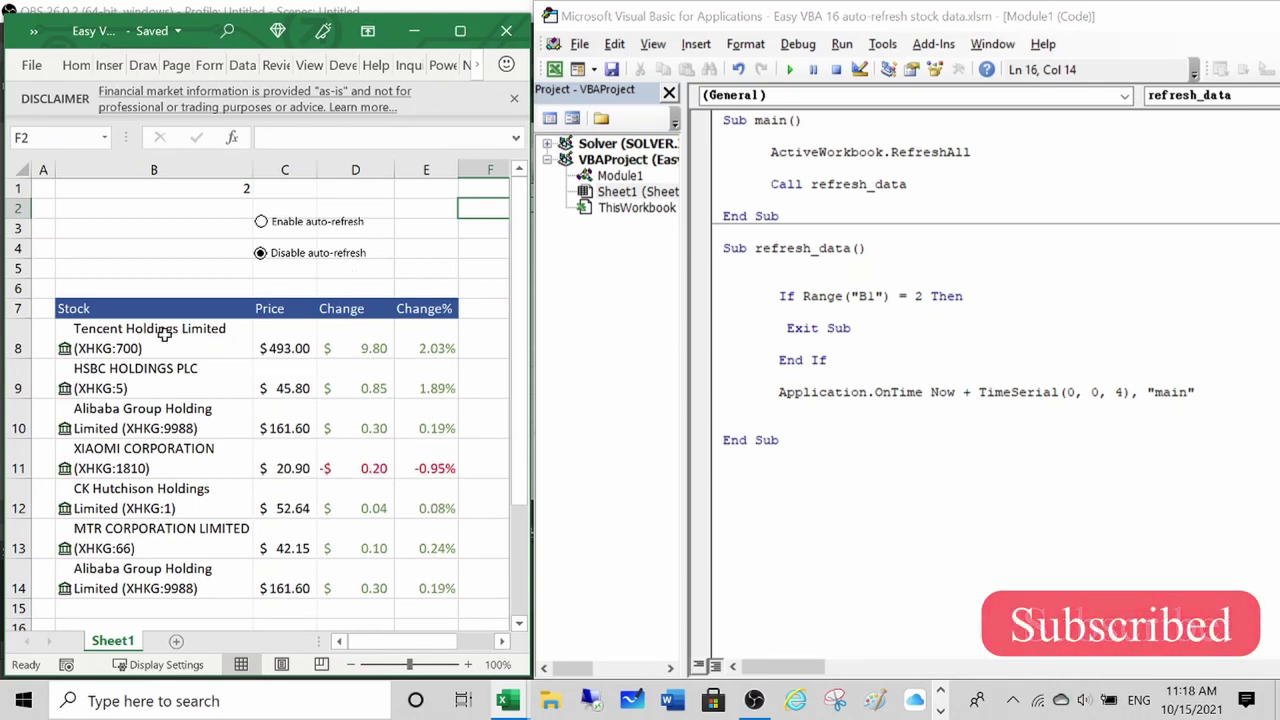
key(Down)
key(Down)
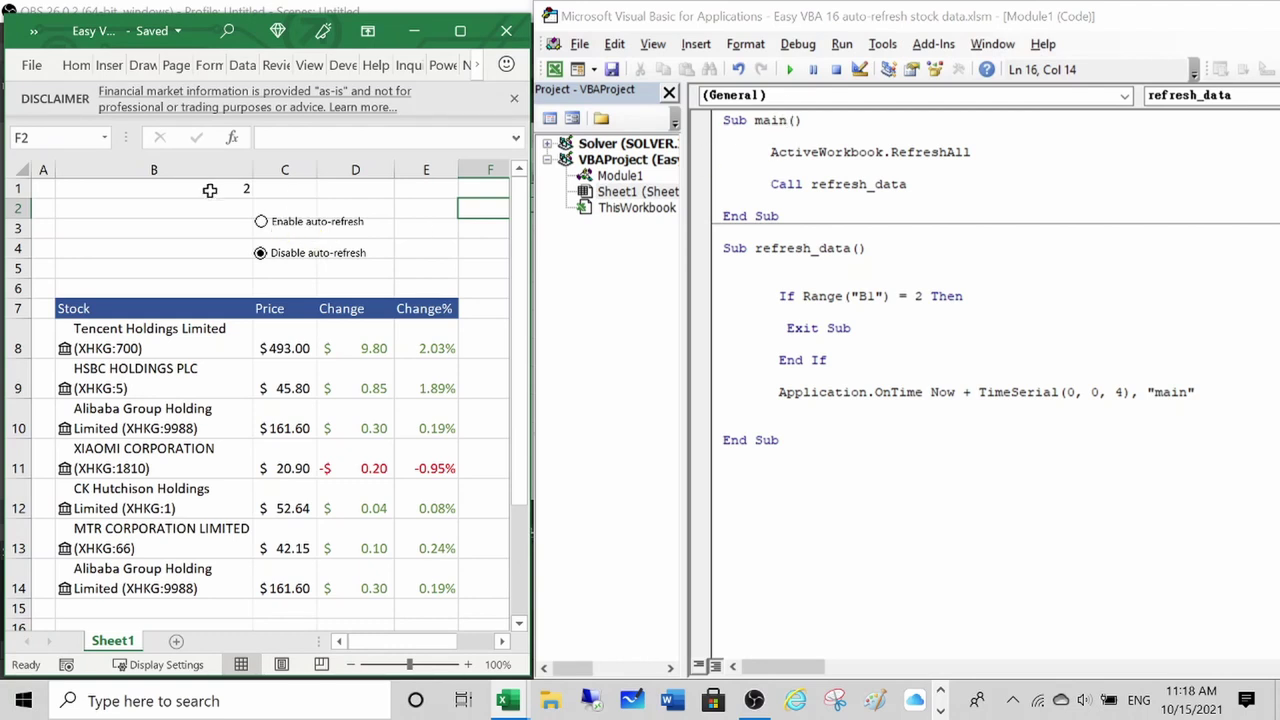
click(261, 221)
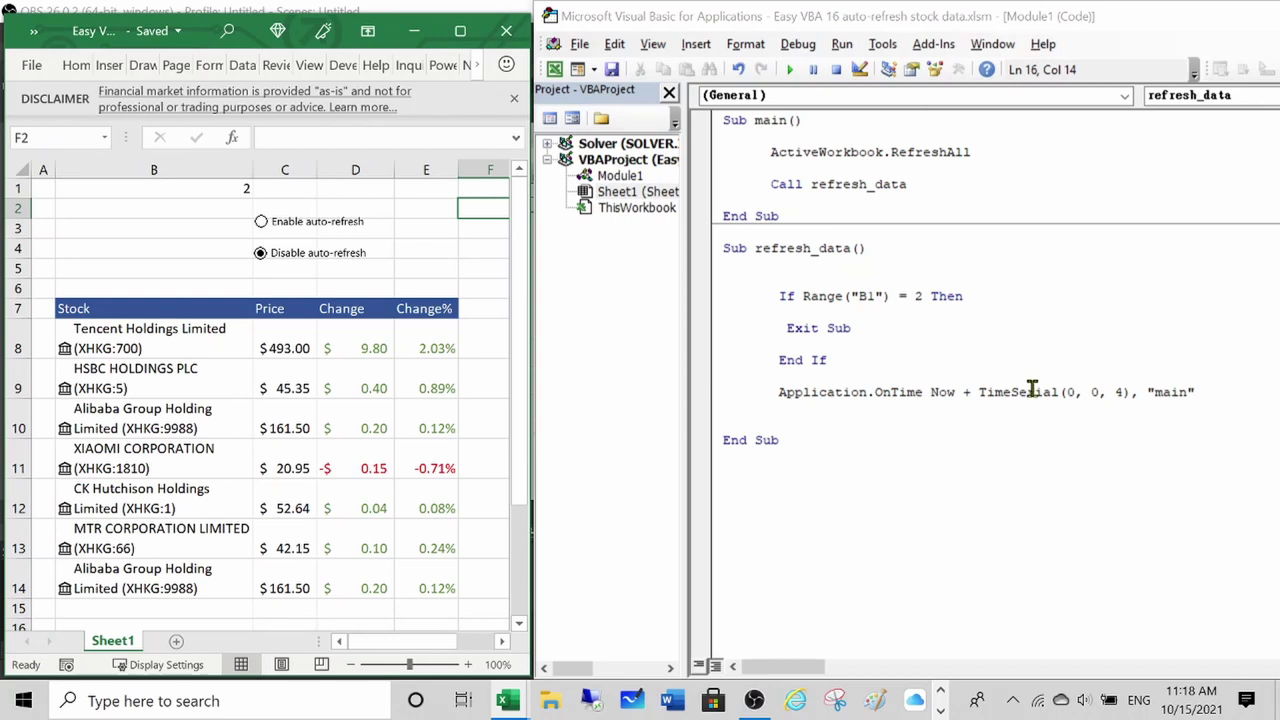
Change the OnTime interval to TimeSerial(0, 0, 2) and re-enable auto-refresh in the workbook
click(1122, 393)
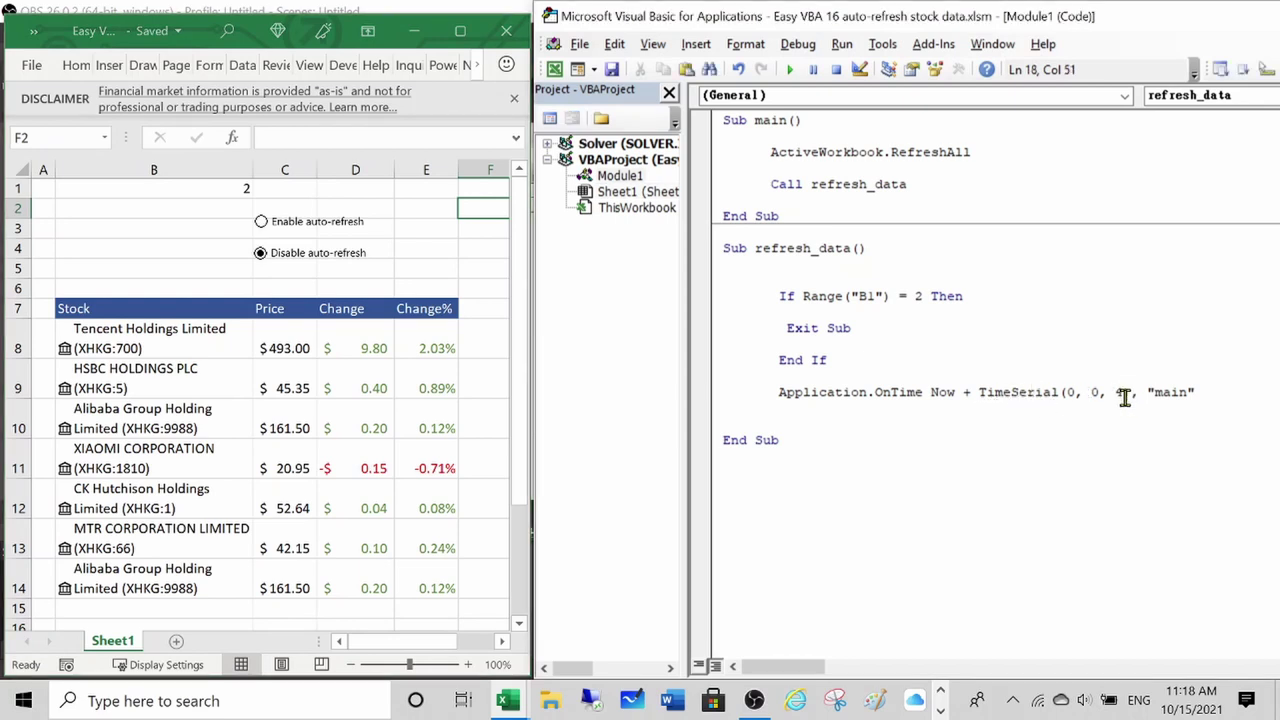
key(BackSpace)
text(2)
click(756, 404)
click(460, 251)
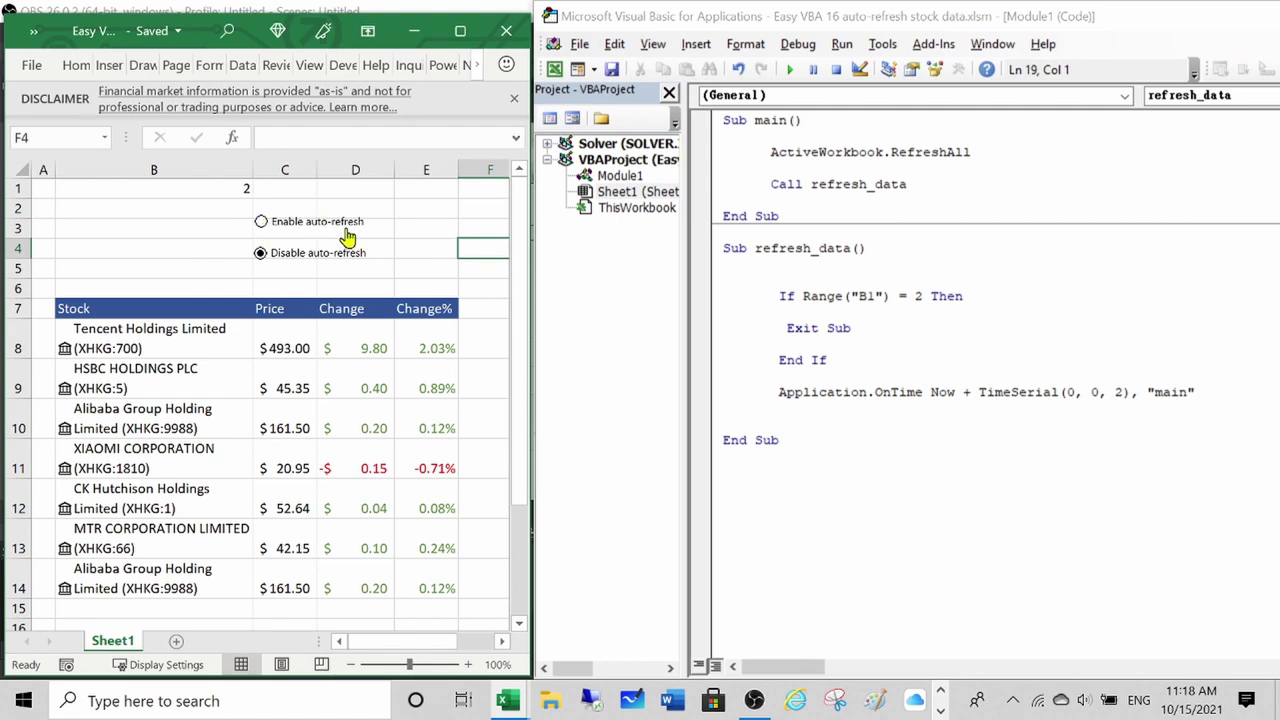
click(259, 228)
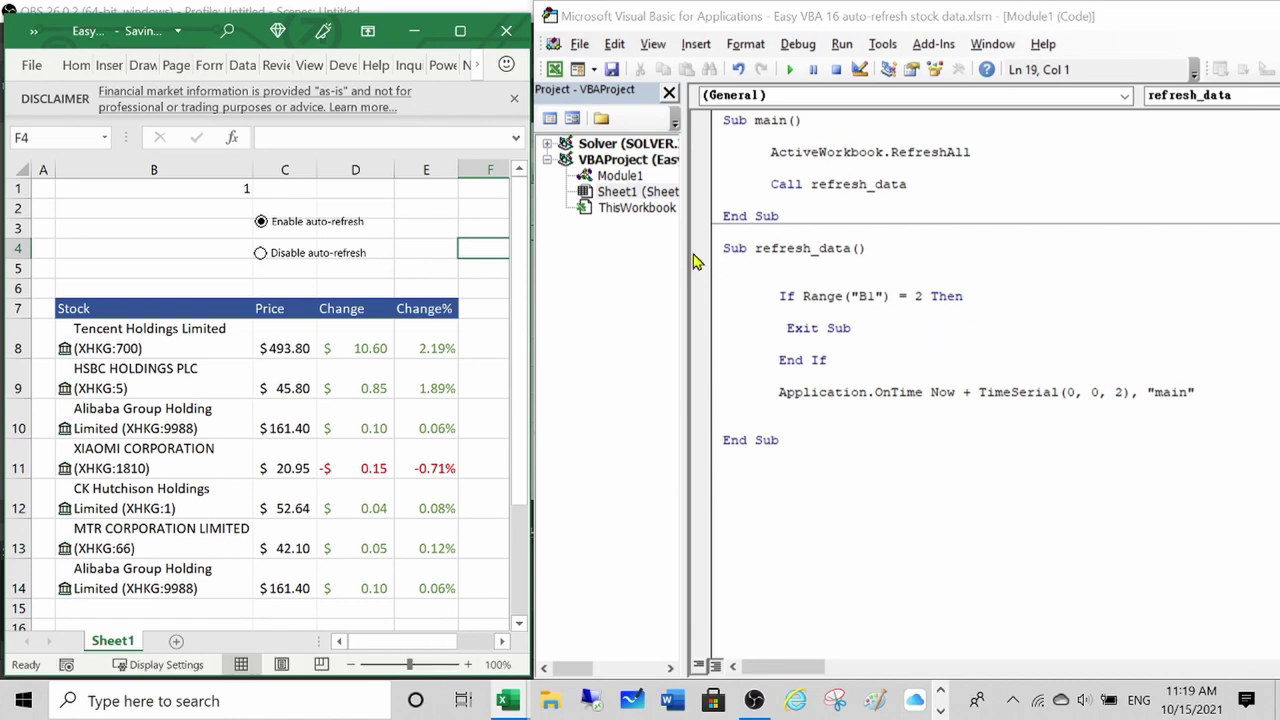
Disable auto-refresh and restore refresh_data's interval to TimeSerial(0, 0, 4)
click(262, 254)
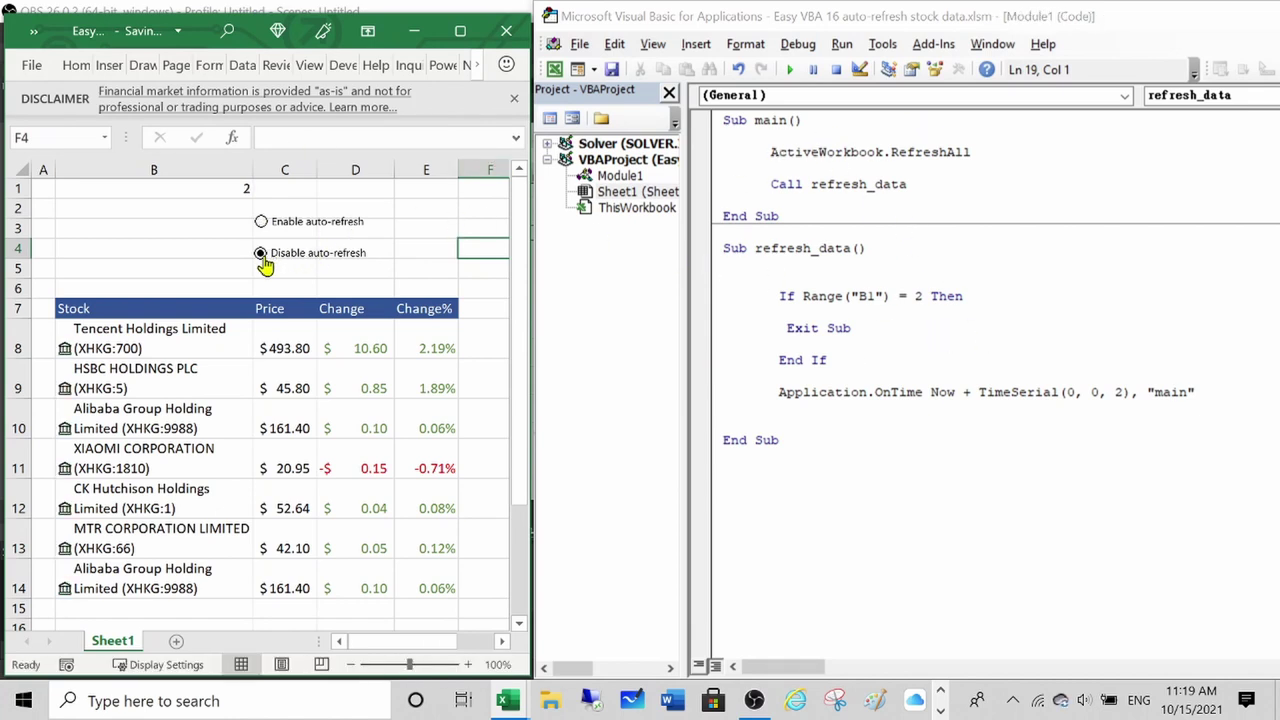
click(1124, 392)
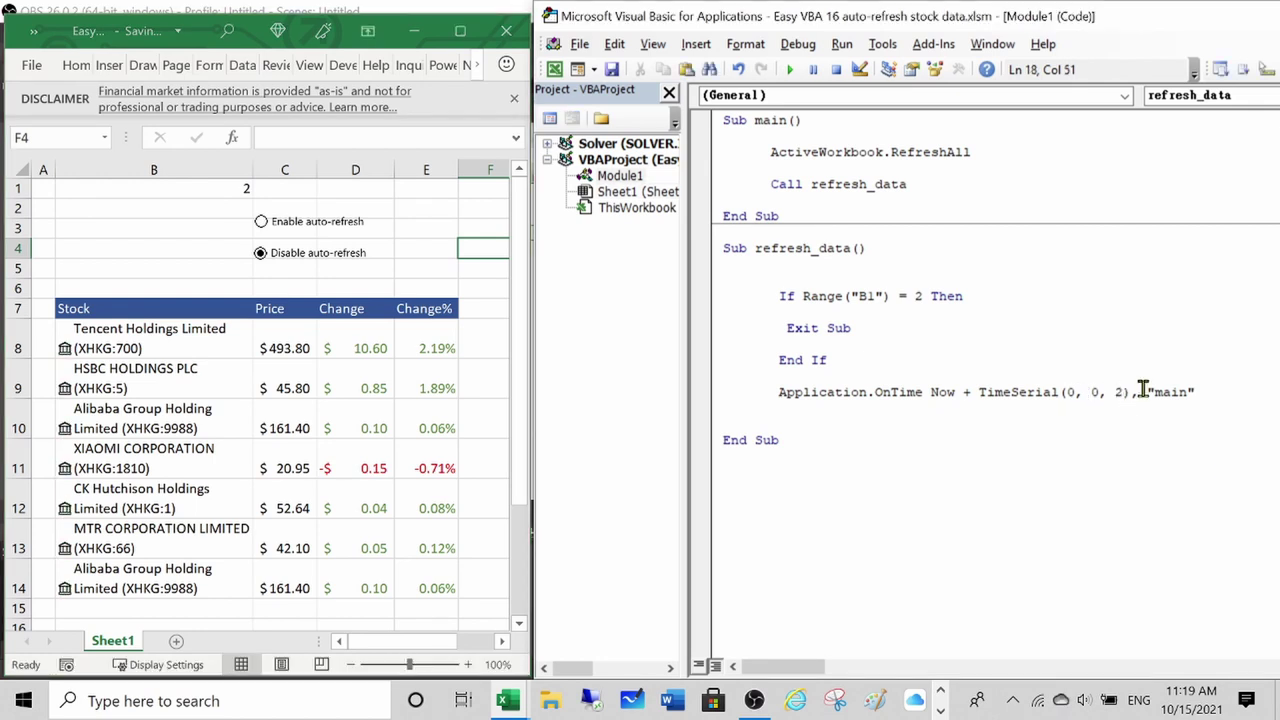
key(BackSpace)
text(4)
click(421, 268)
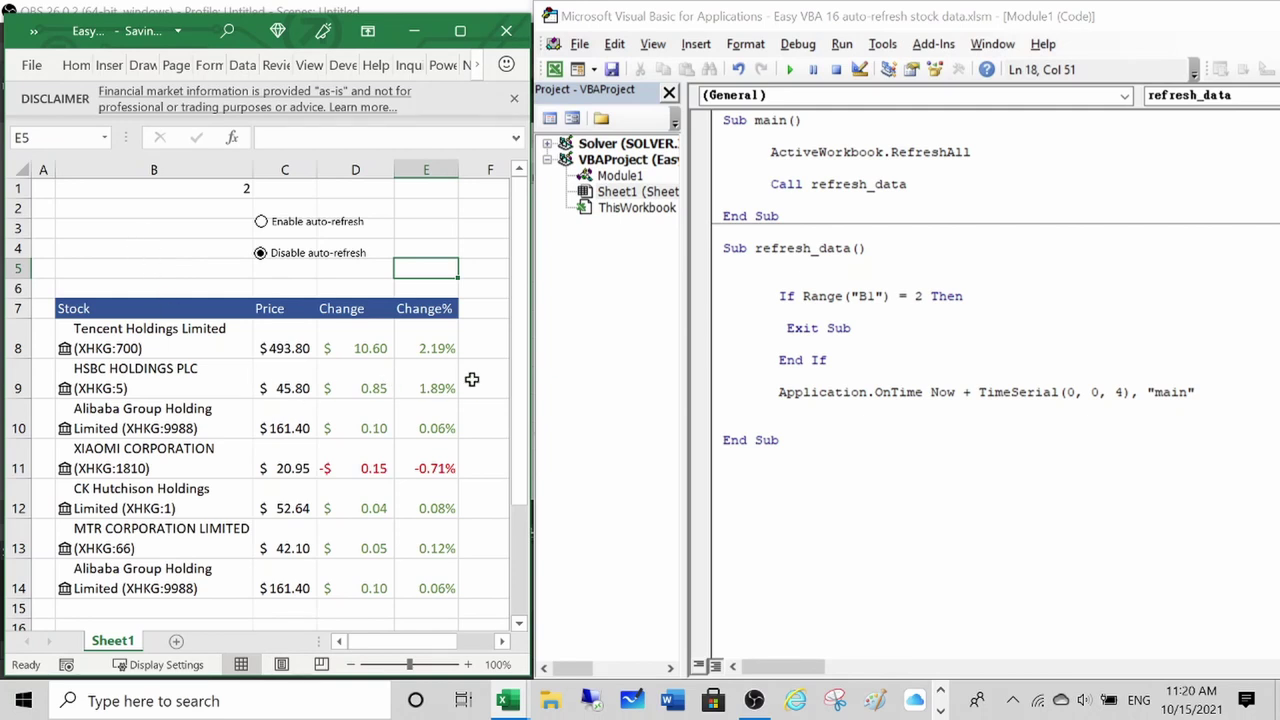
Enter XHKG:1 in B15 so it converts to linked stock CK Hutchison Holdings Limited
drag(519, 374, 520, 414)
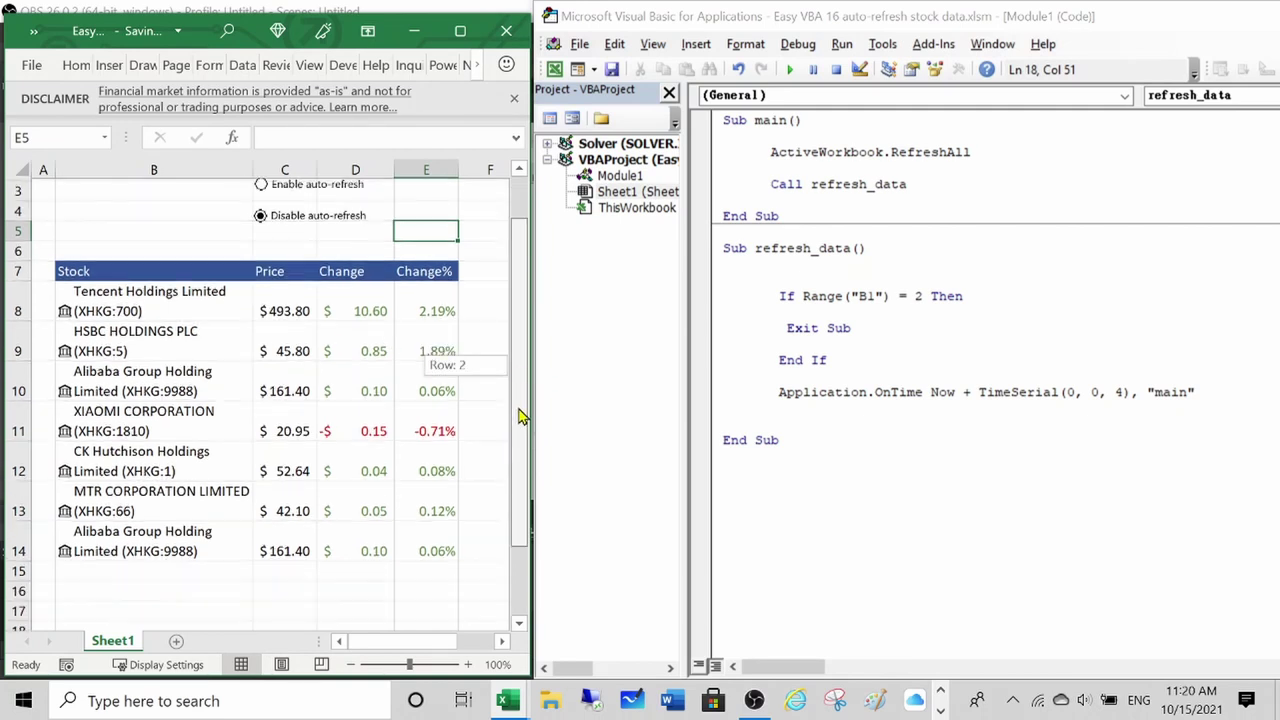
click(123, 570)
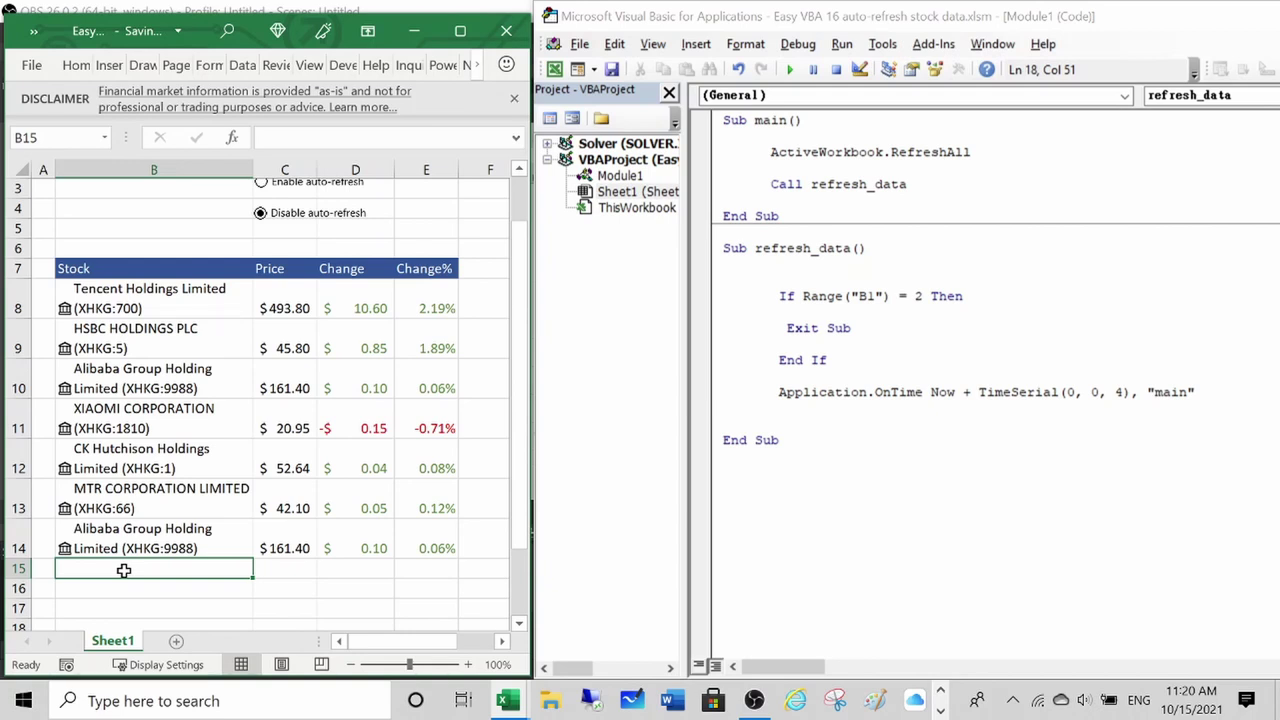
text(XHK)
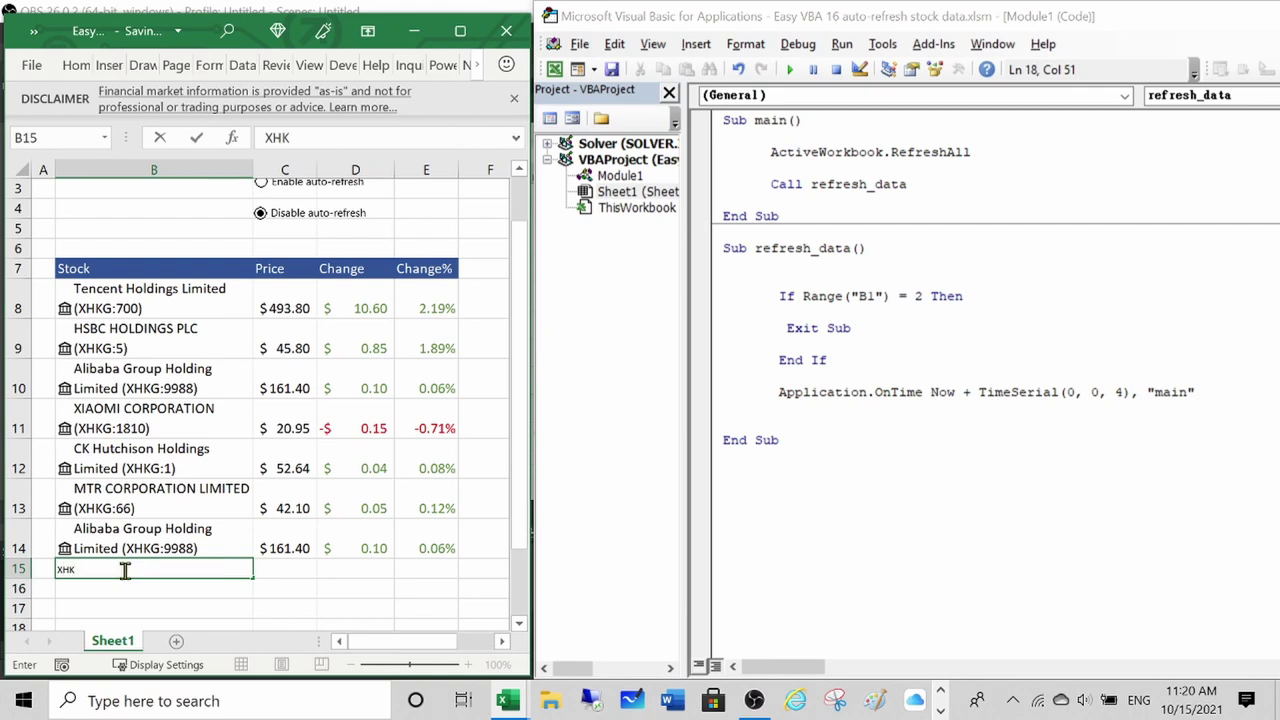
key(BackSpace)
key(BackSpace)
text(XG)
key(BackSpace)
text(HKG)
key(Return)
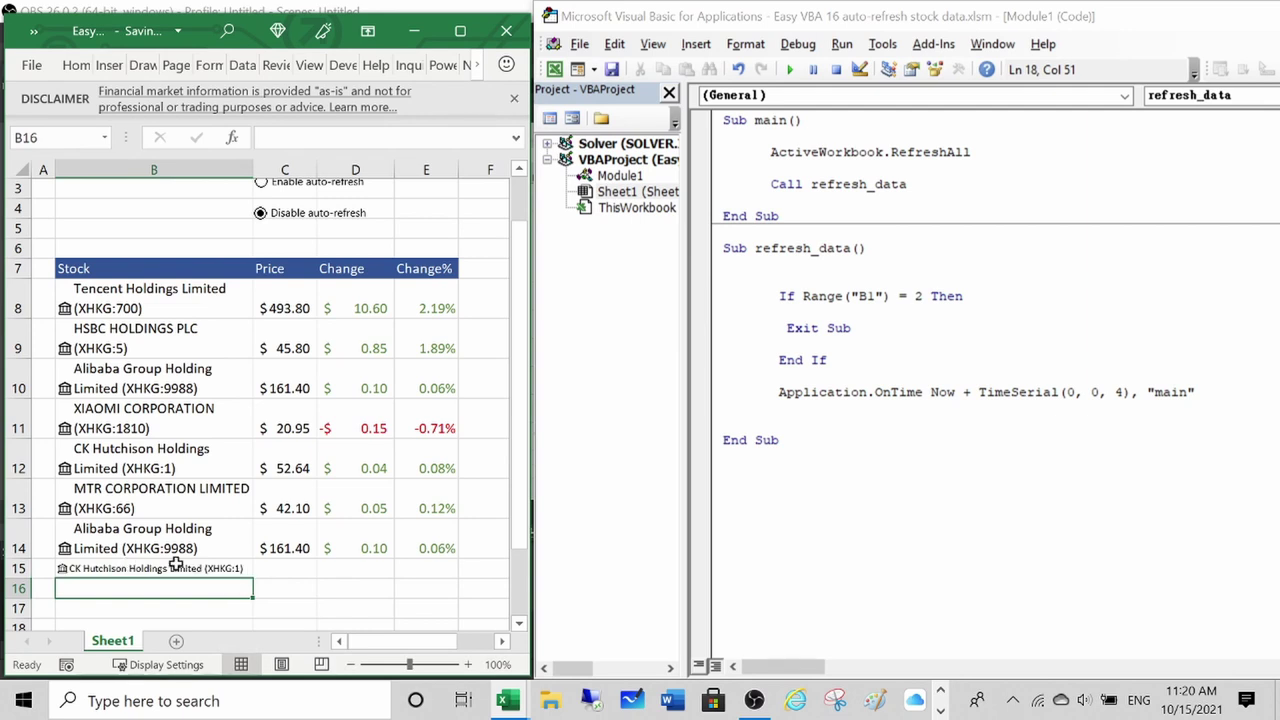
click(289, 546)
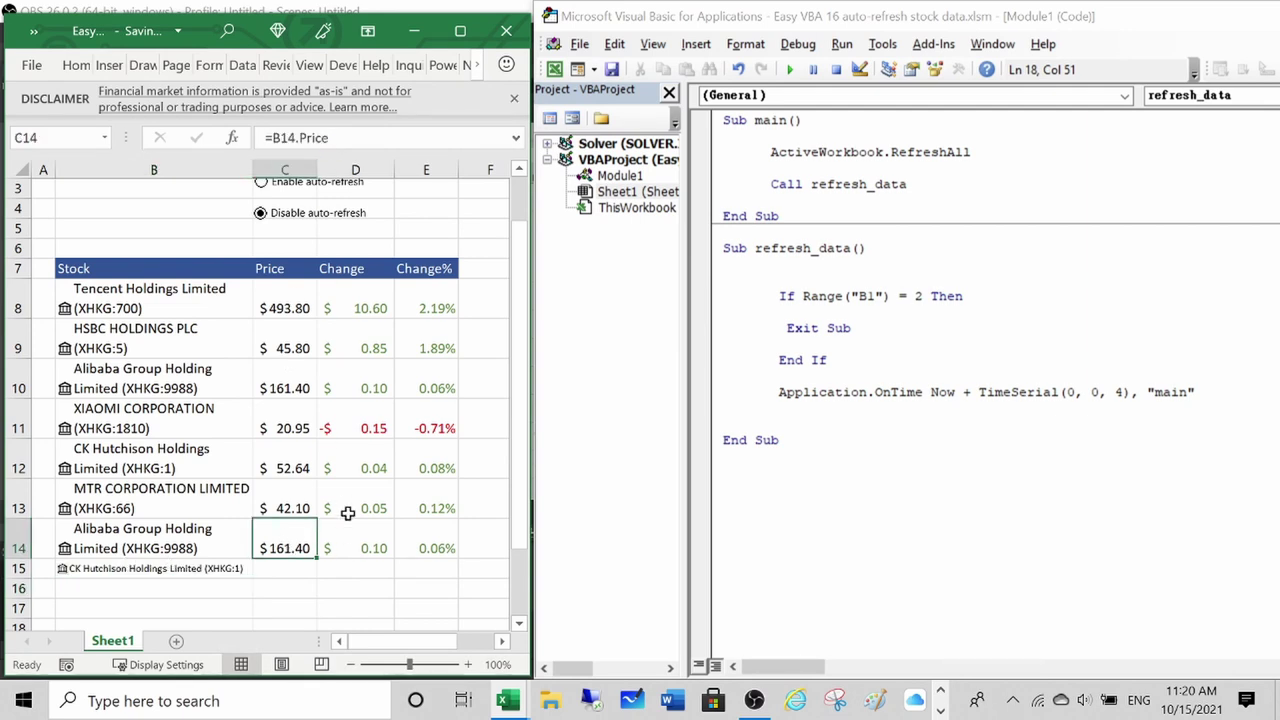
Enter =B15.Price in C15 for CK Hutchison's price
click(349, 548)
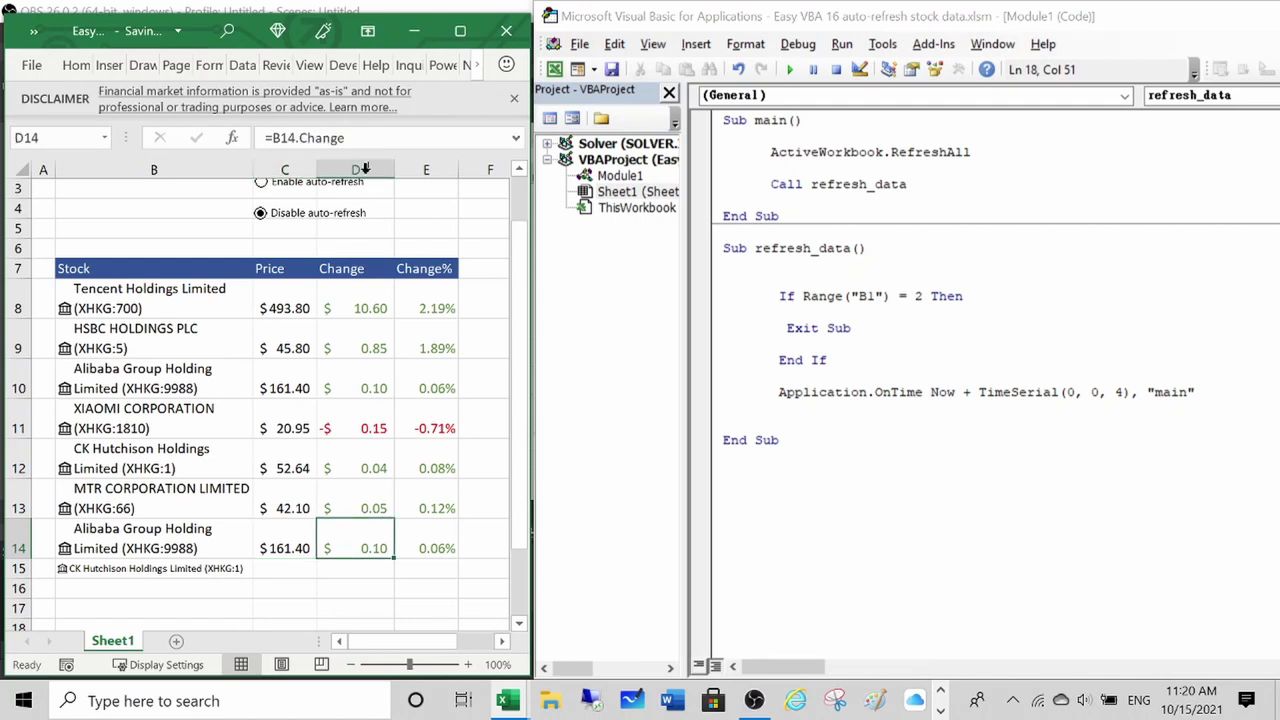
click(430, 550)
click(286, 569)
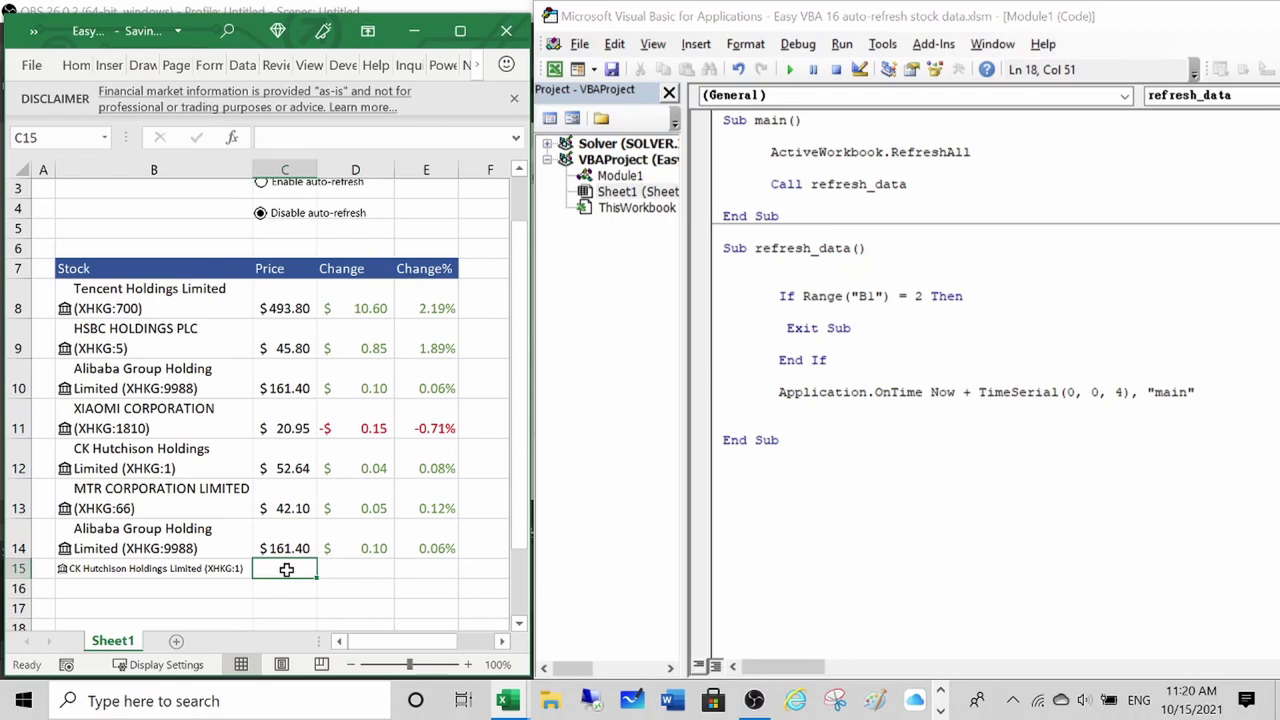
key(Left)
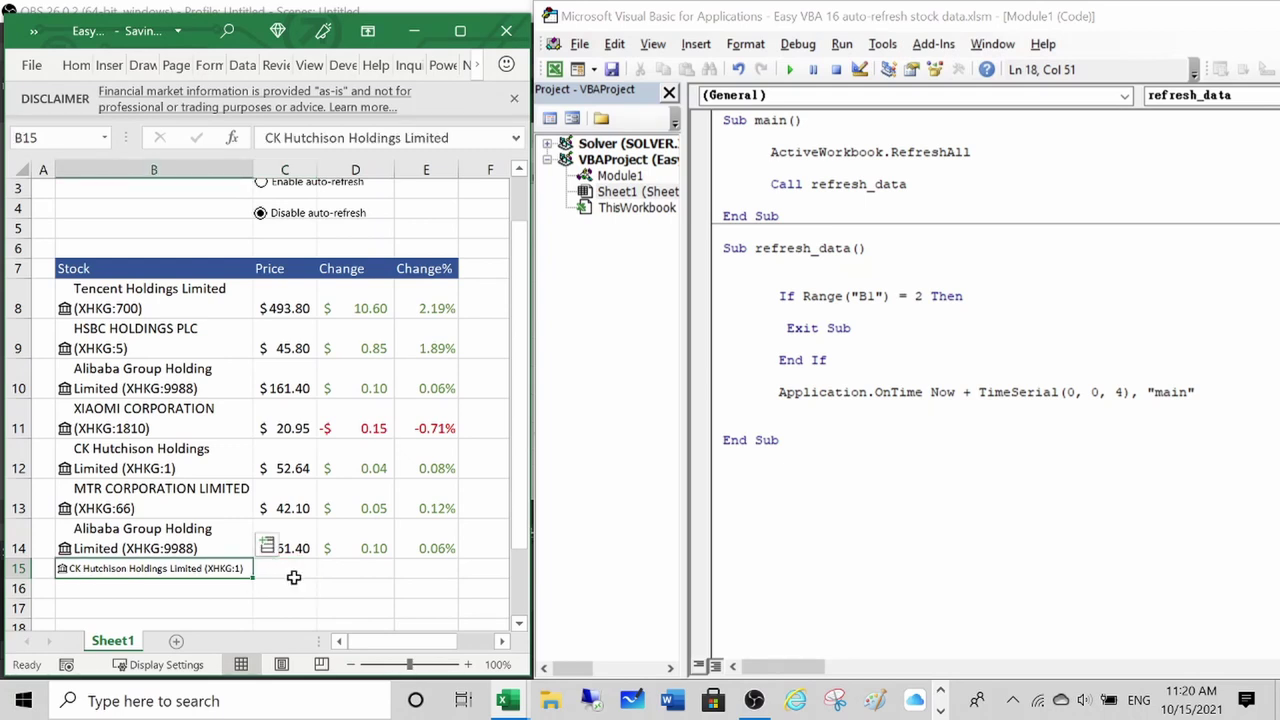
key(Right)
text(=)
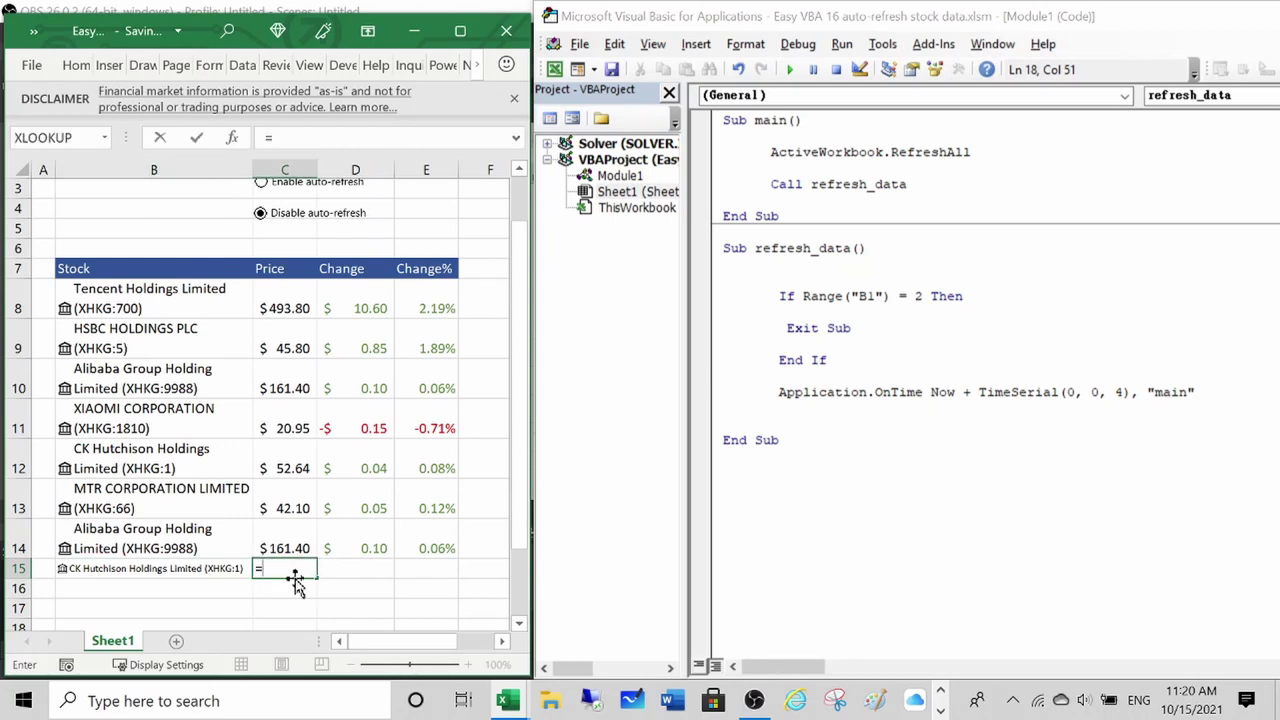
key(Left)
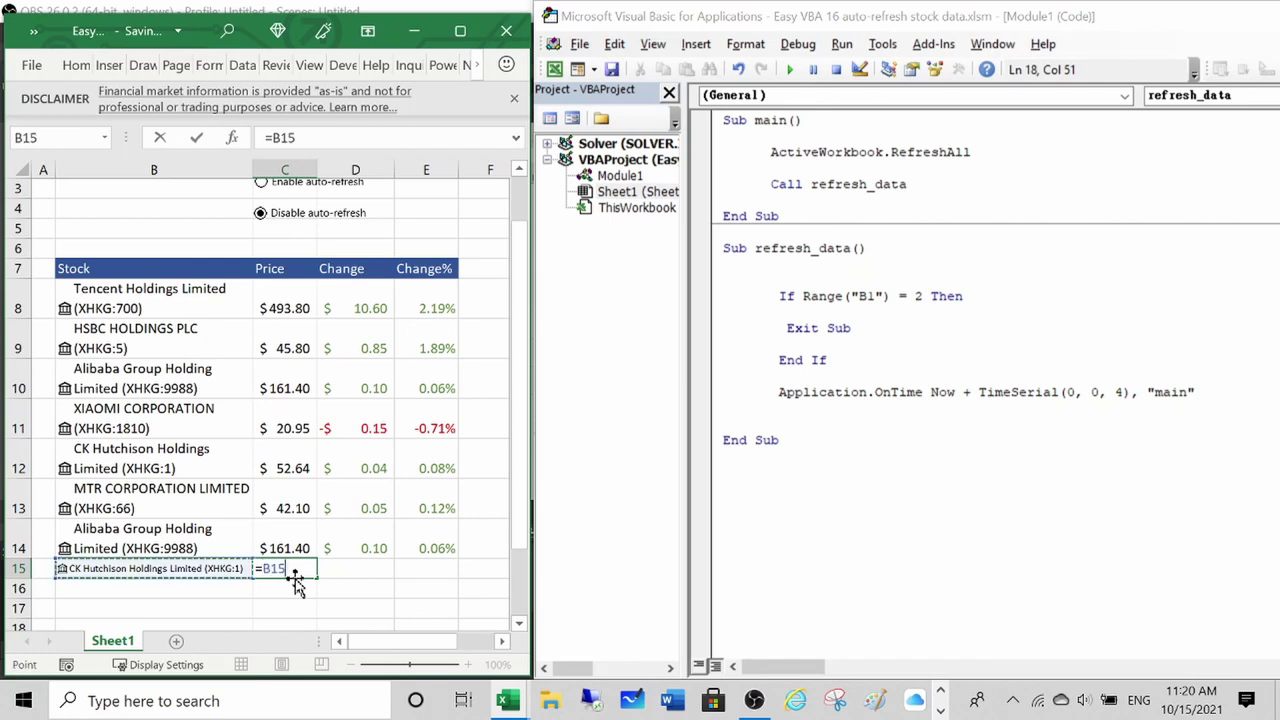
text(.)
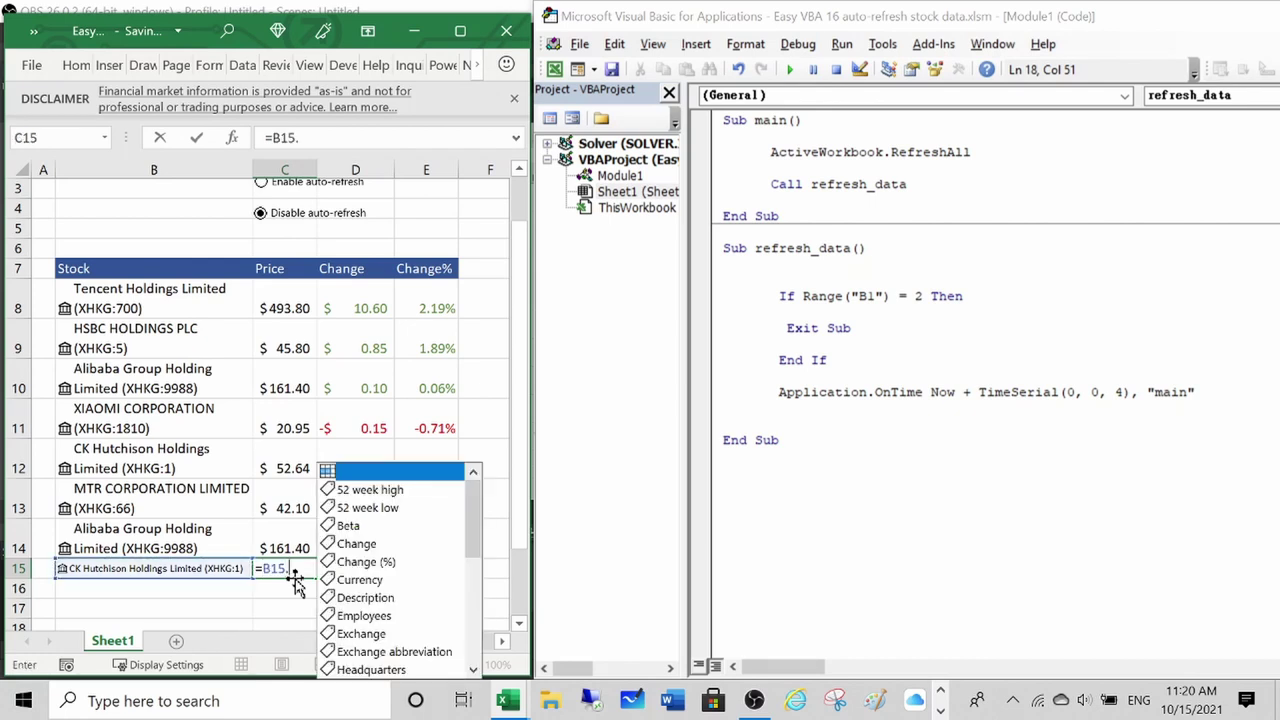
drag(470, 545, 470, 635)
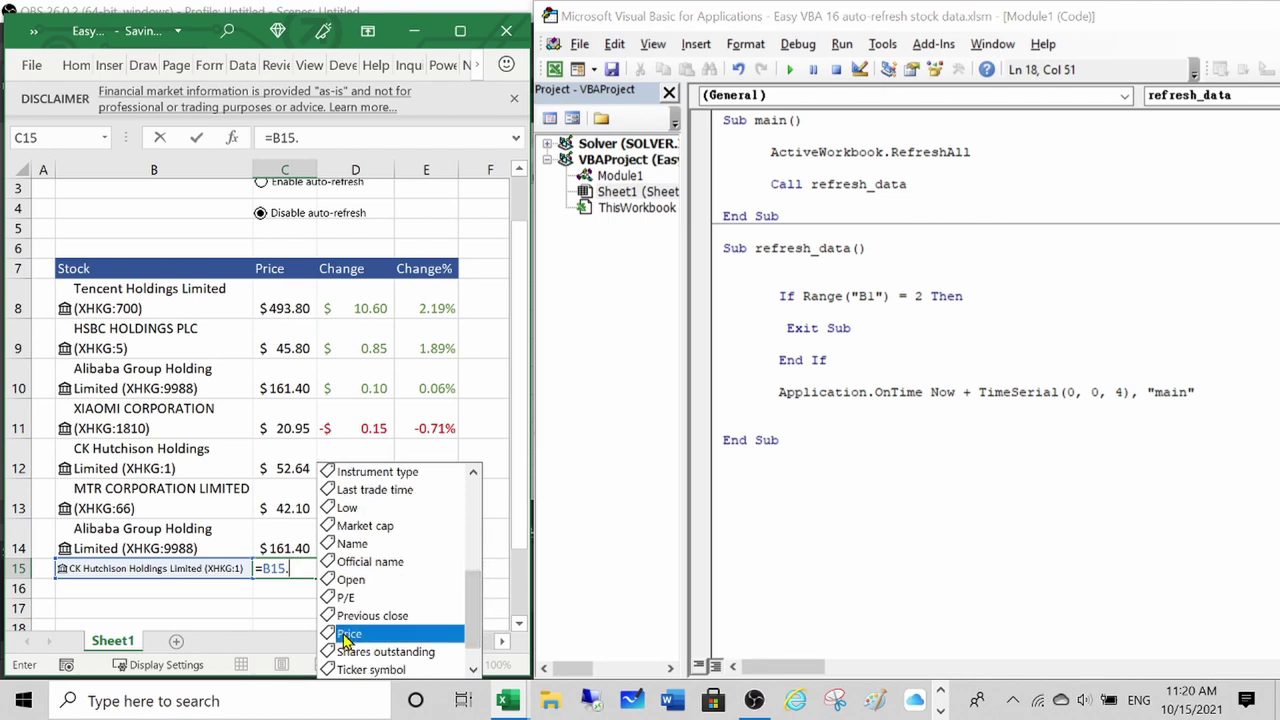
double_click(333, 628)
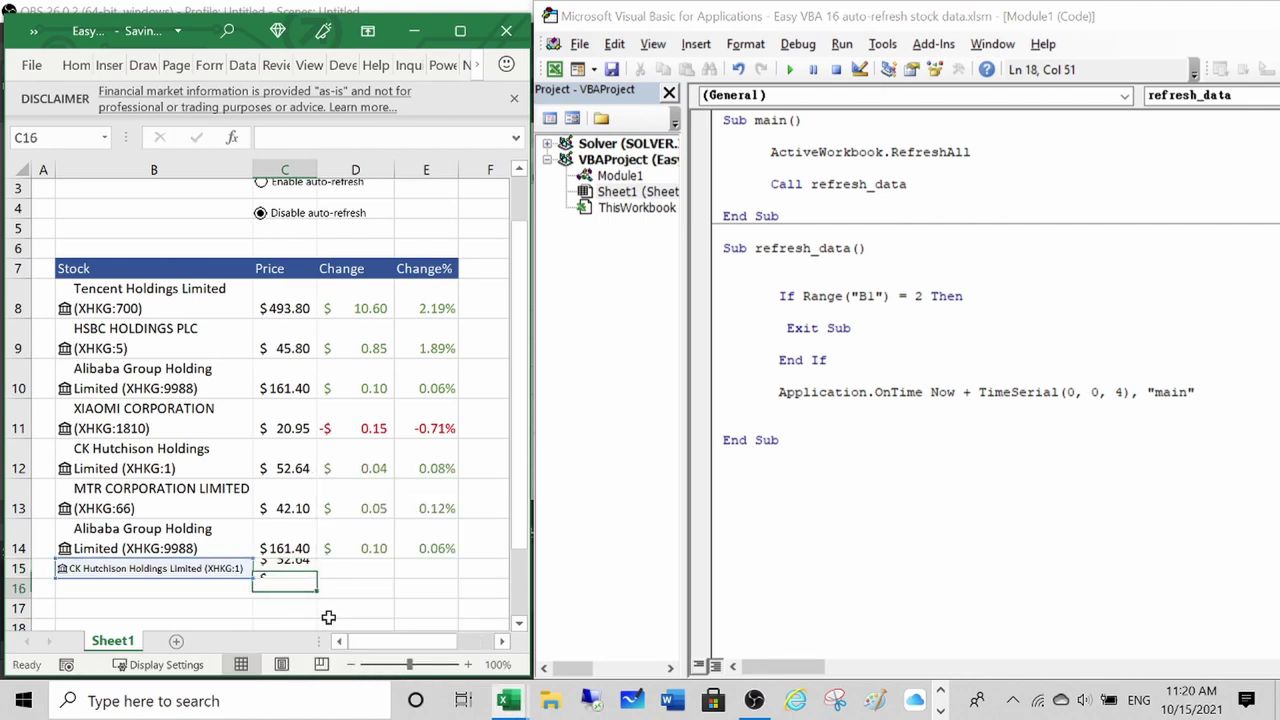
key(Return)
Enter =B15.Change in D15 for CK Hutchison's price change
click(368, 573)
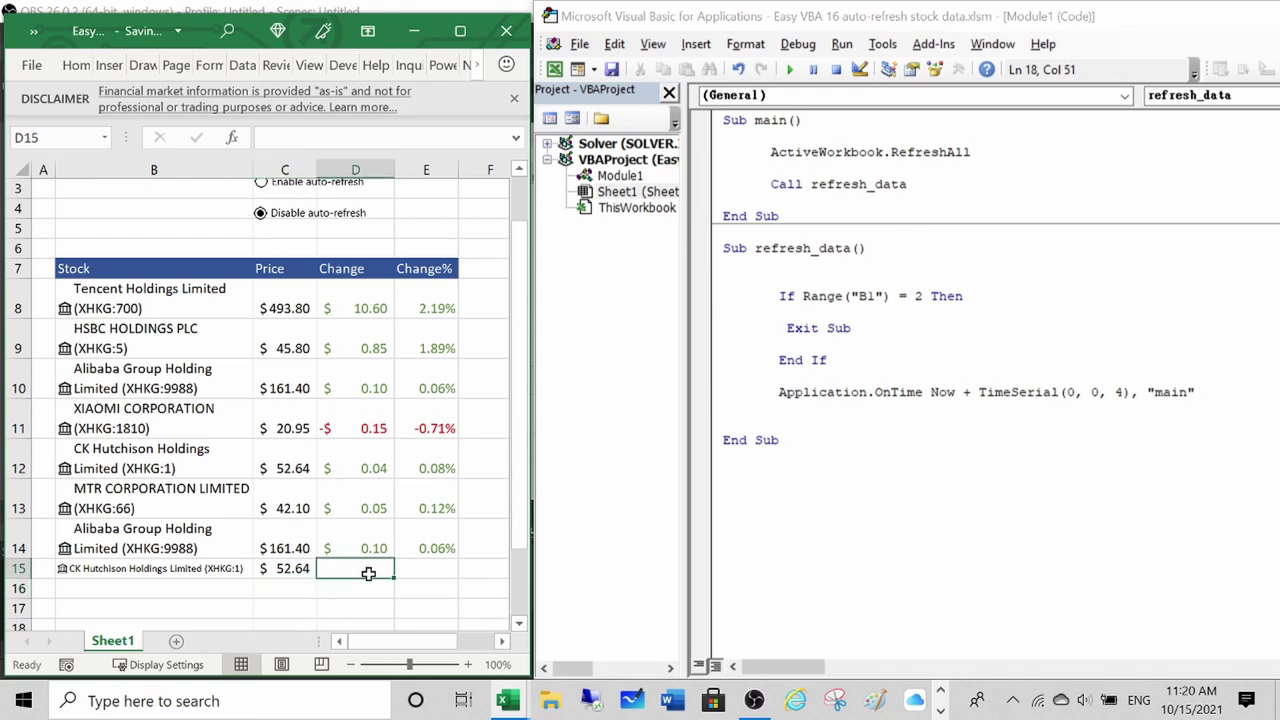
text(=)
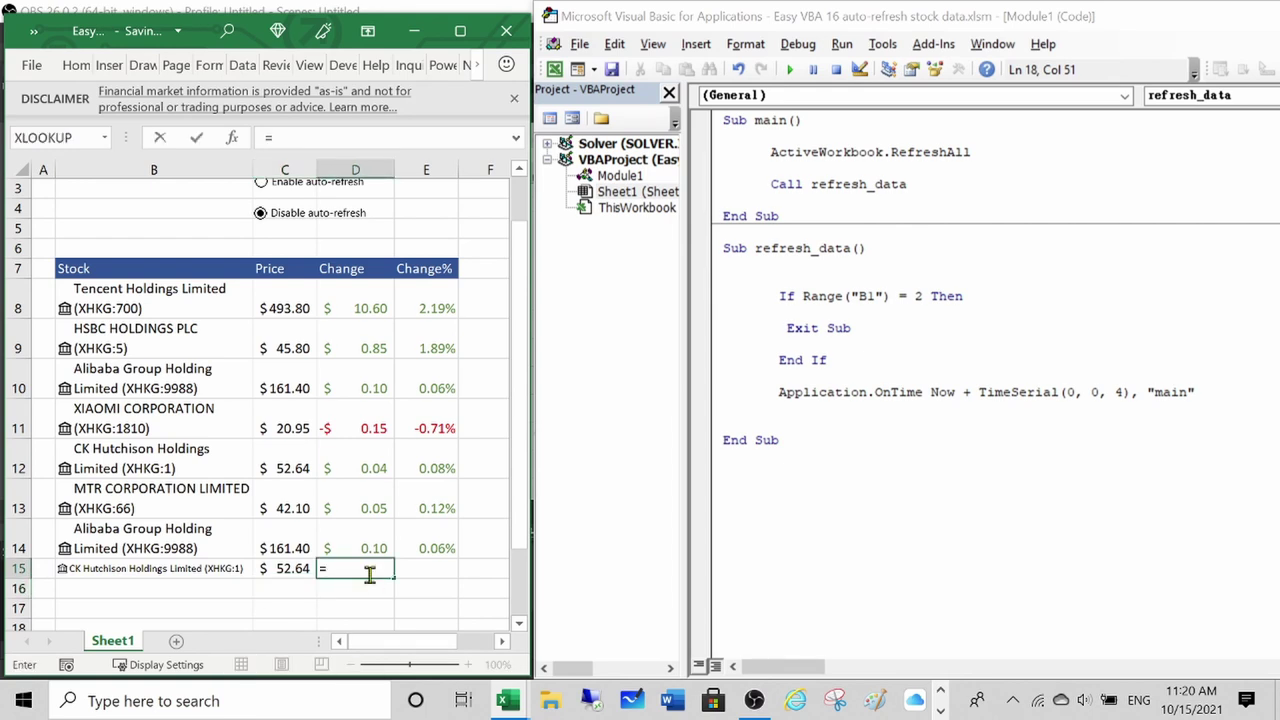
key(Left)
key(Left)
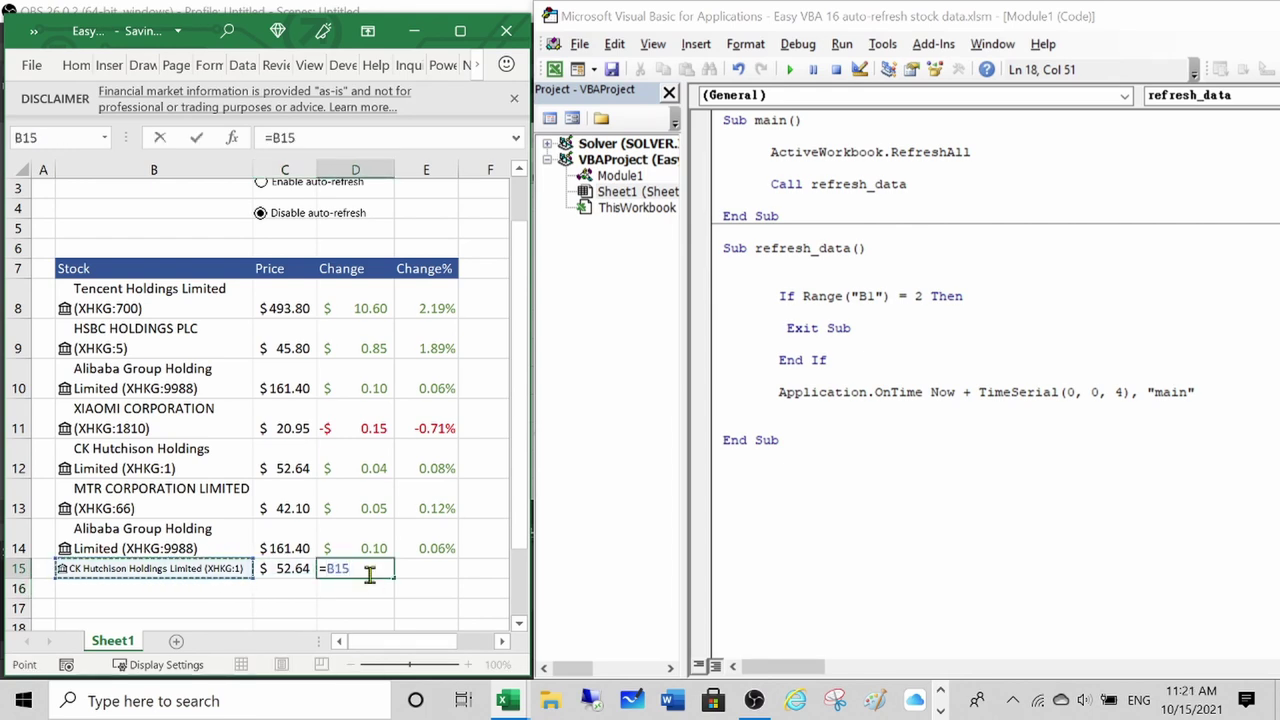
text(.)
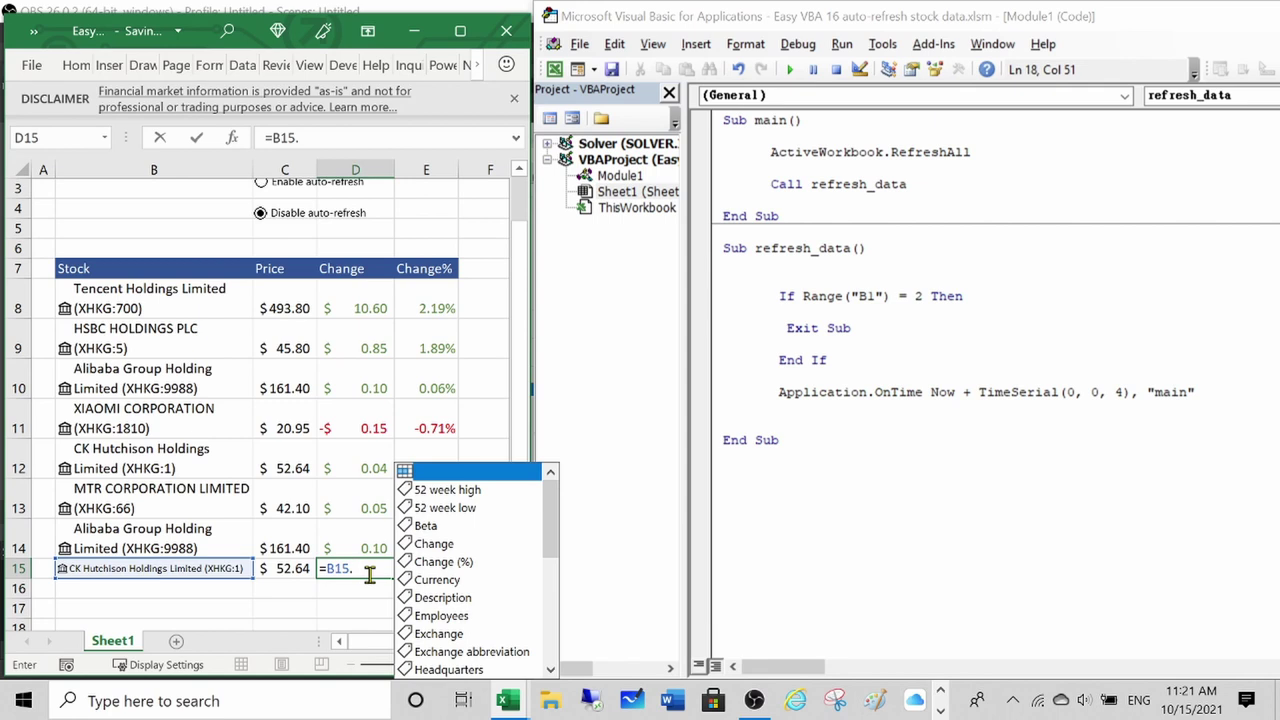
key(Down)
key(Down)
key(Down)
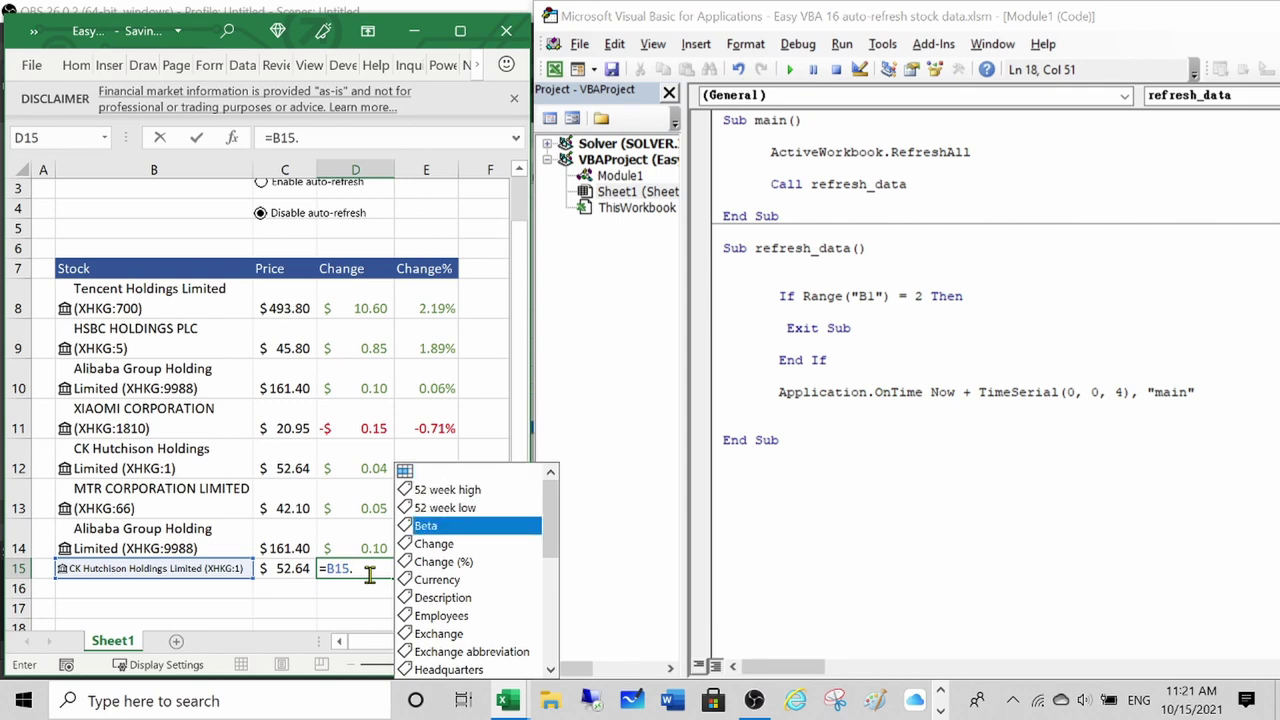
key(Down)
key(Tab)
key(Return)
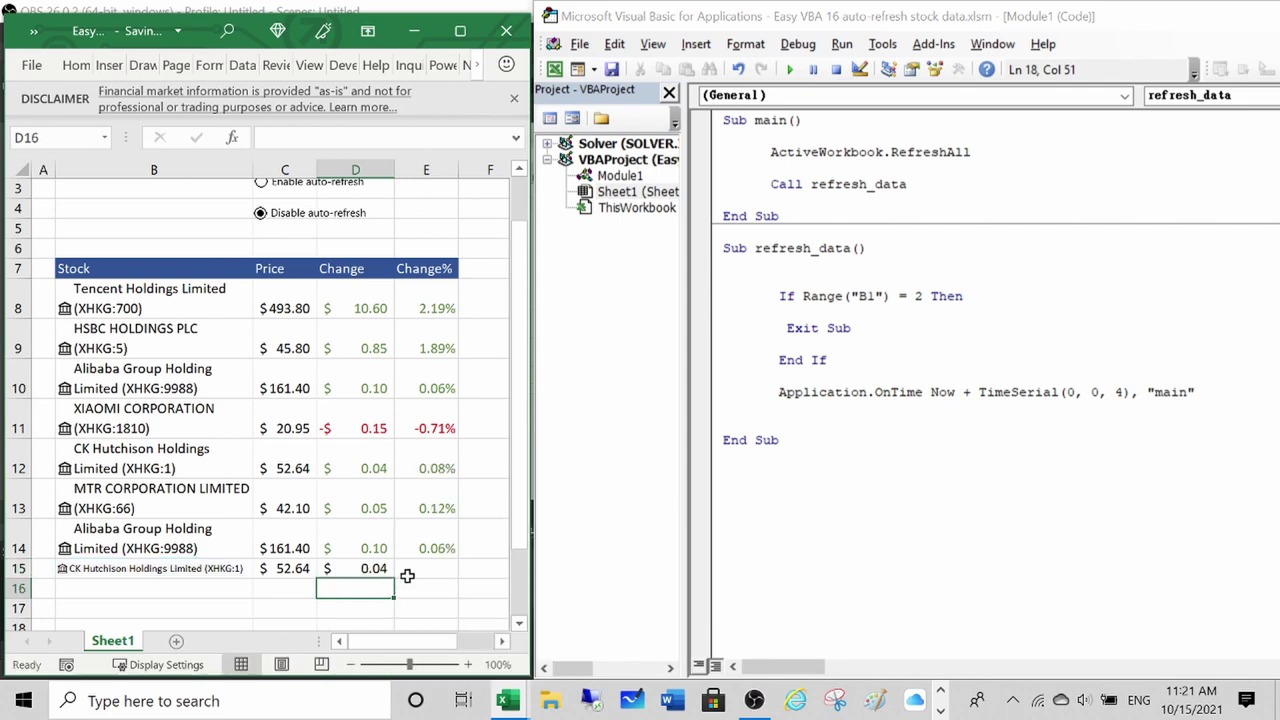
Enter =B15.[Change (%)] in E15 for the percent change
click(410, 569)
text(=)
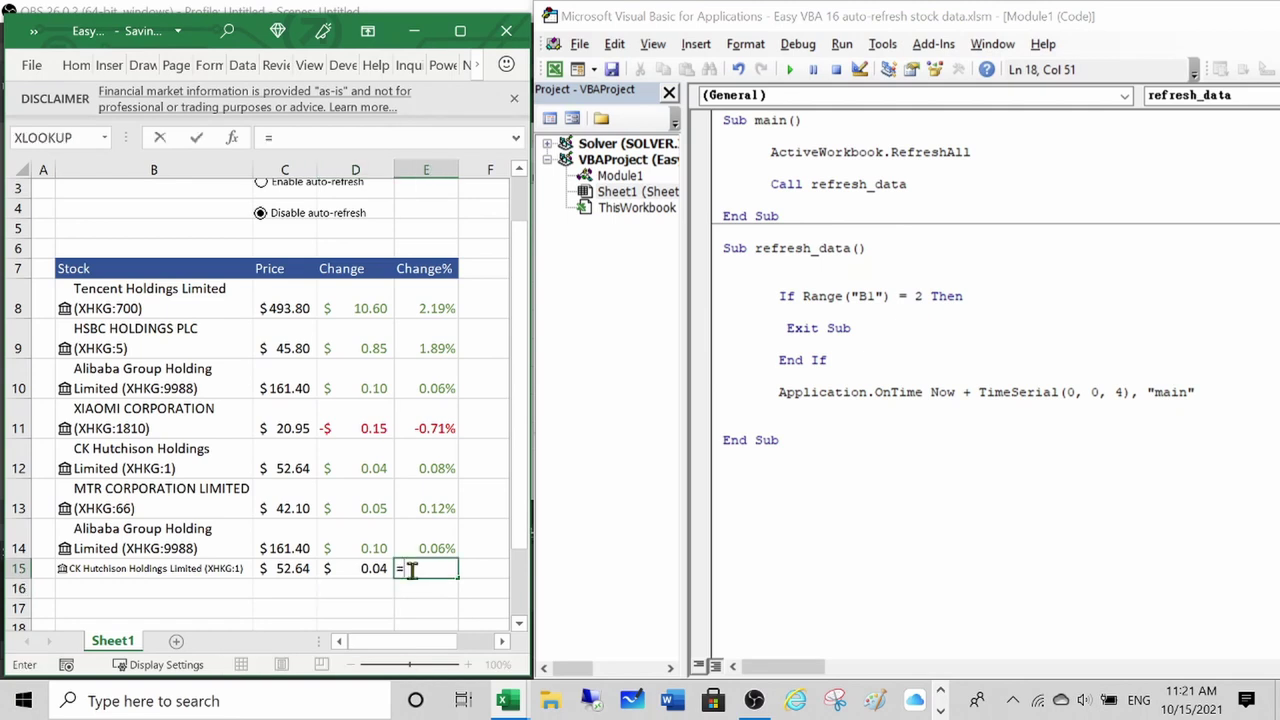
key(Left)
key(Left)
key(Left)
text(.)
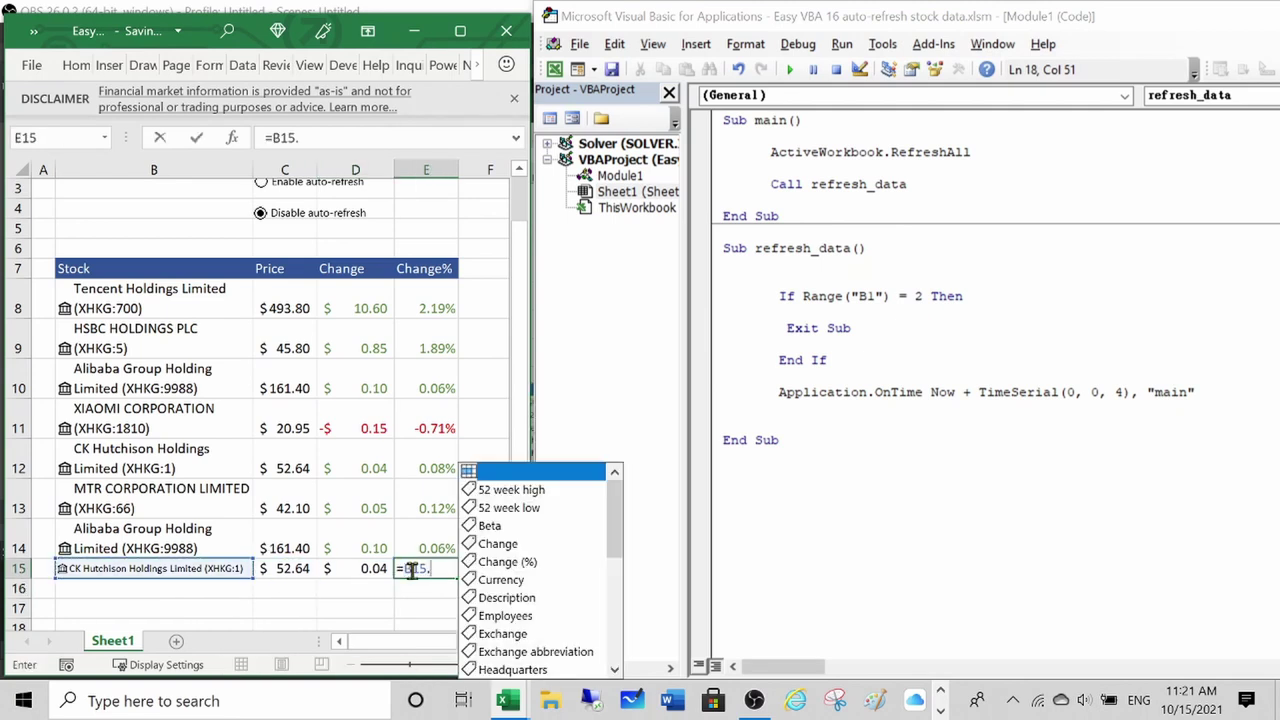
key(Down)
key(Down)
key(Down)
key(Down)
key(Down)
key(Down)
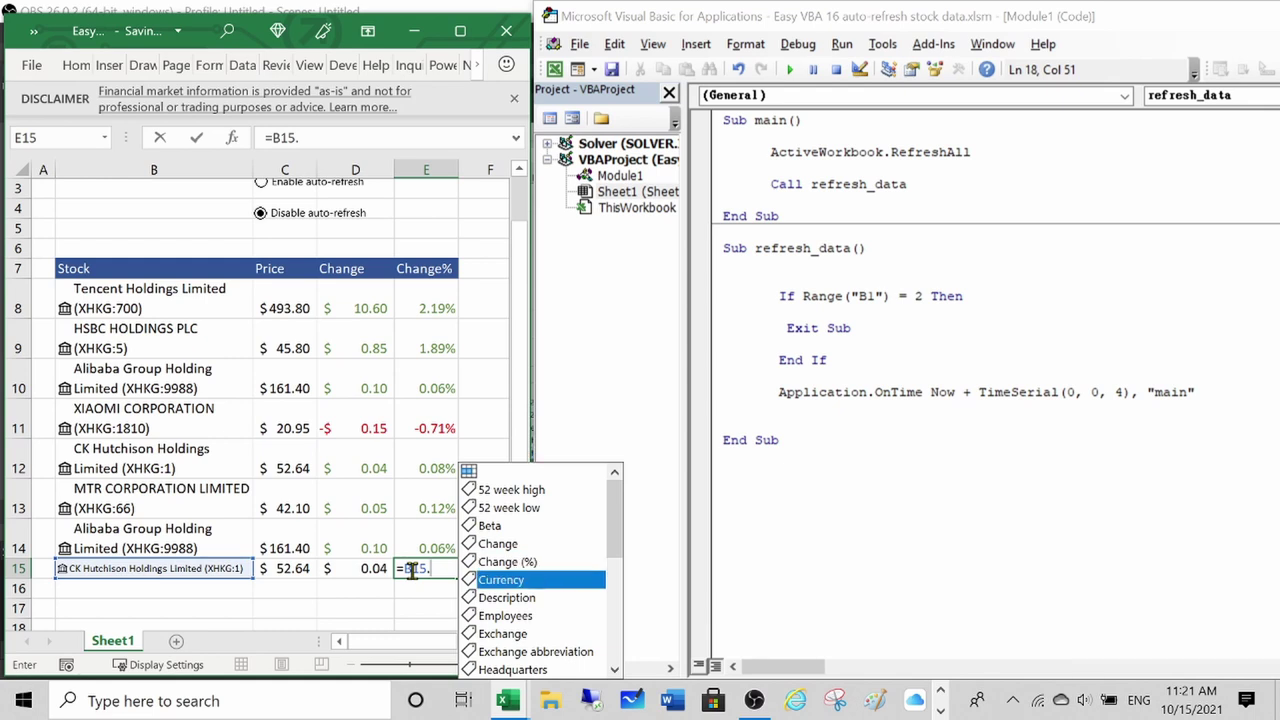
key(Up)
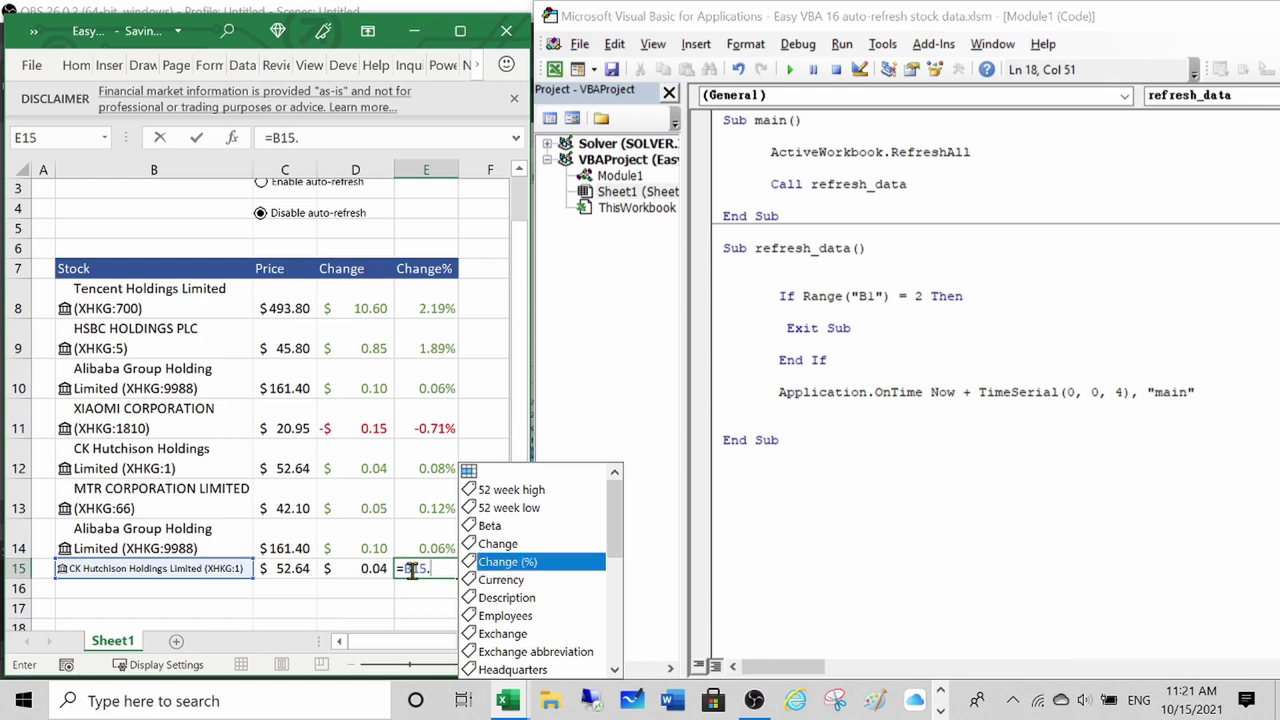
key(Return)
Copy C14:E14 and paste it into C15:E15 to match the rows above
drag(286, 545, 424, 545)
right_click(424, 545)
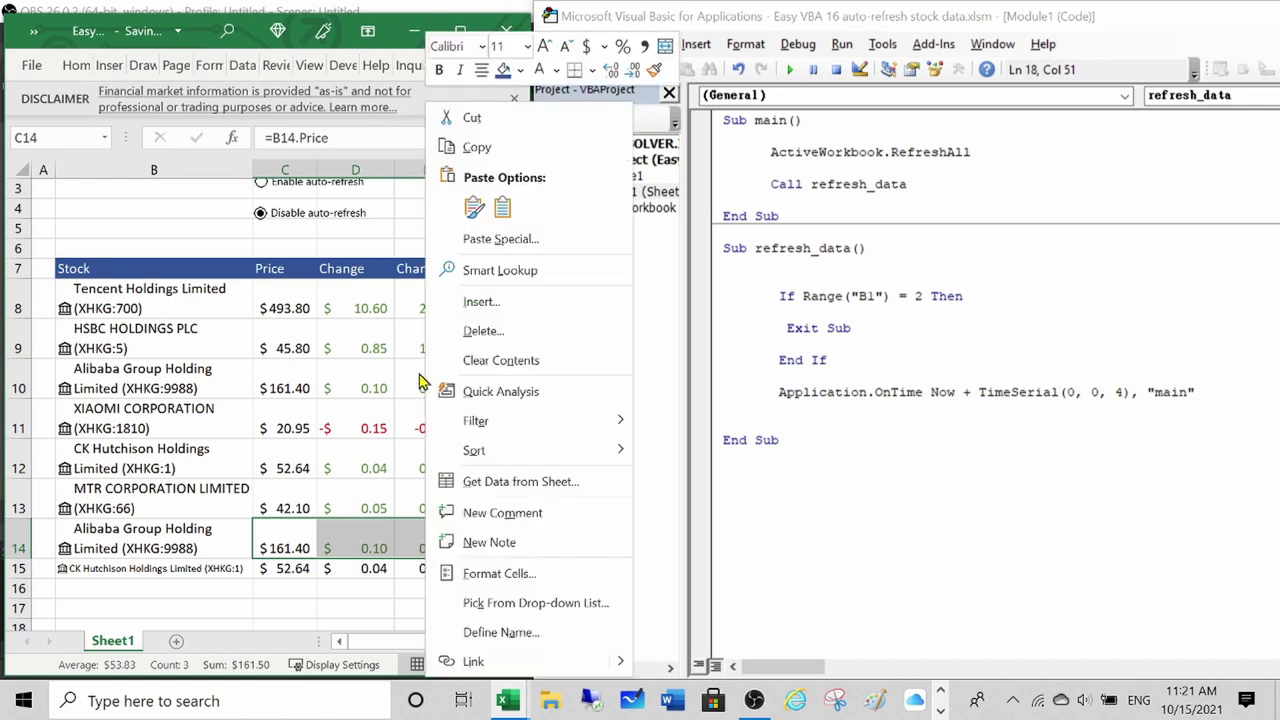
click(480, 148)
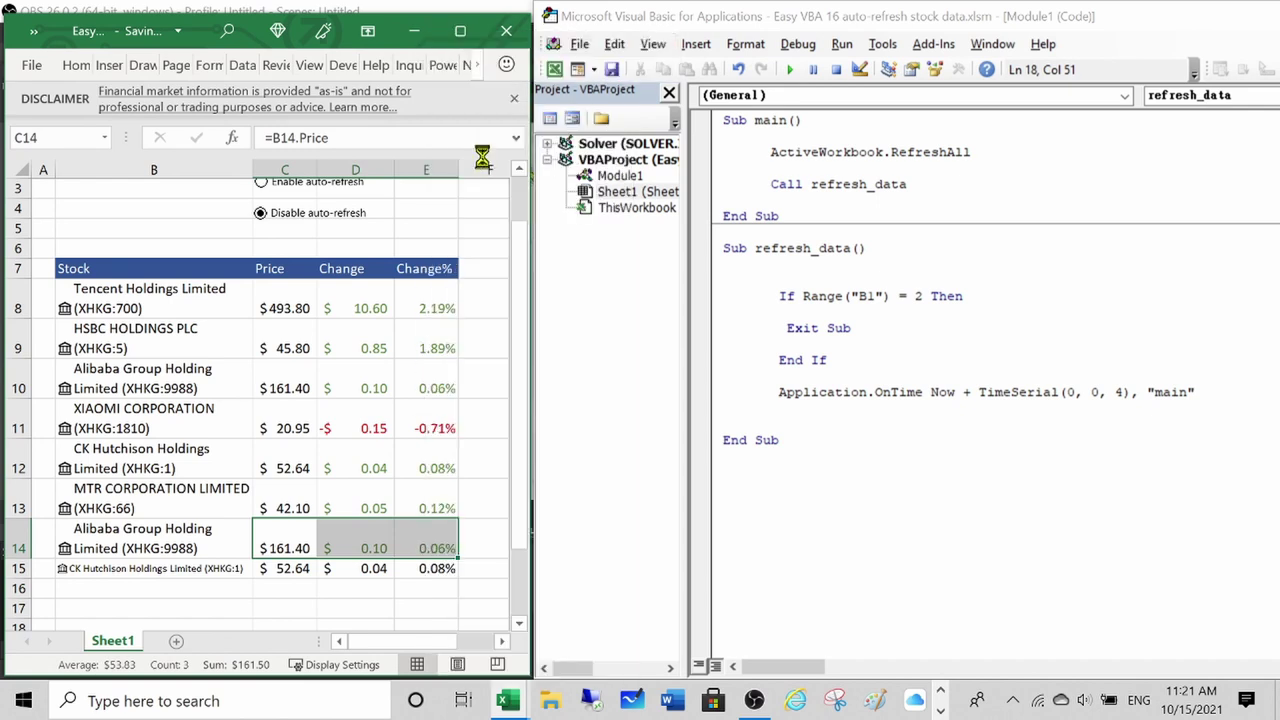
click(289, 568)
right_click(289, 568)
click(338, 105)
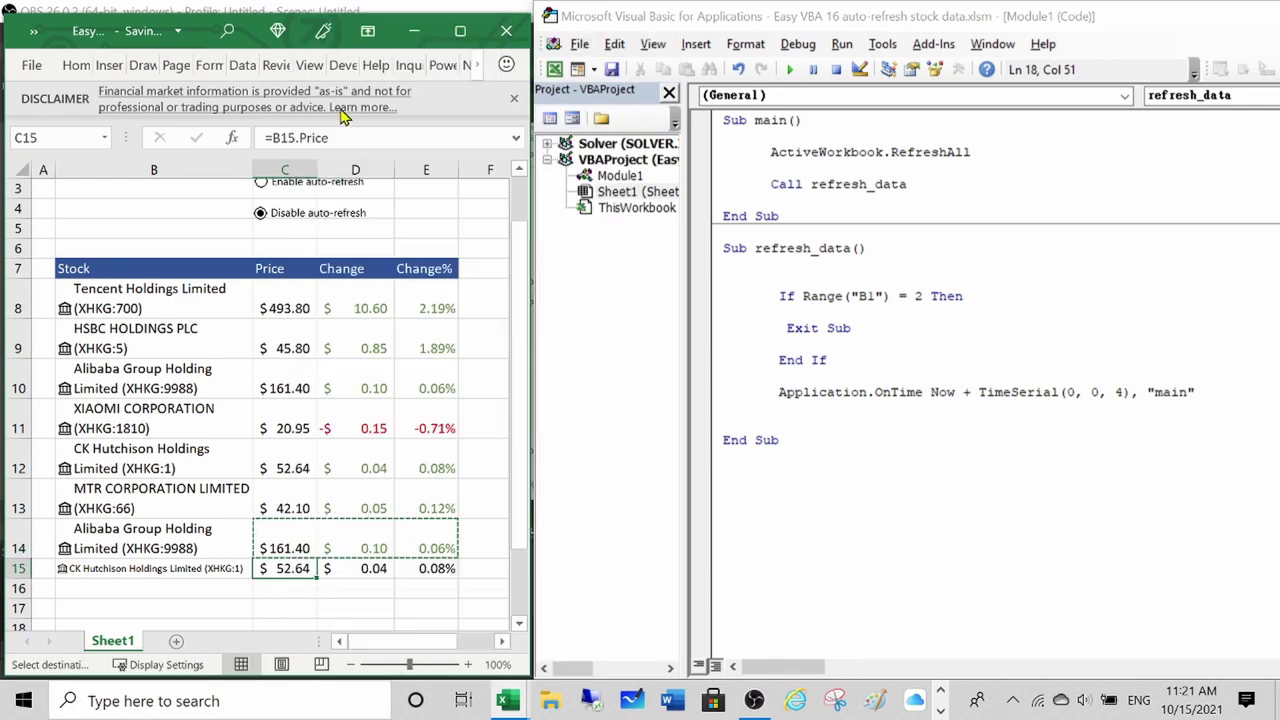
click(386, 592)
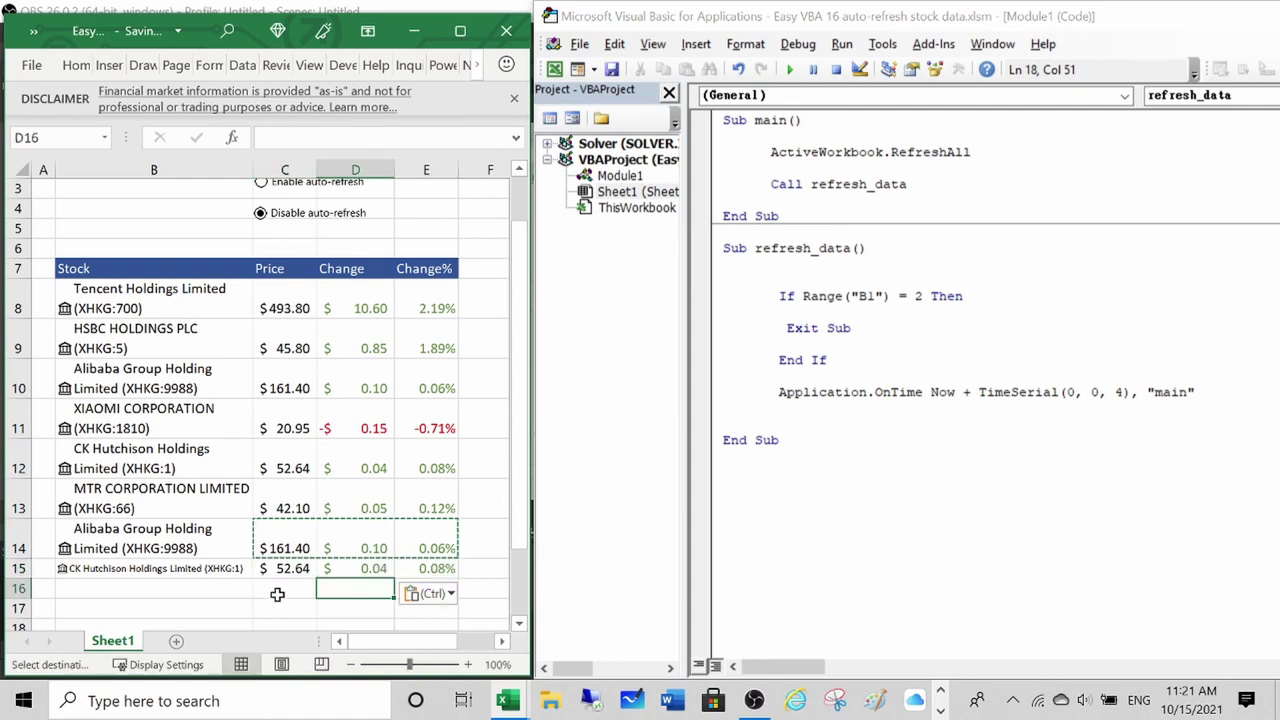
scroll(518, 232, up, 1)
Enable auto-refresh so prices keep updating, with XIAOMI at 20.95 and Tencent at 492.00
click(330, 221)
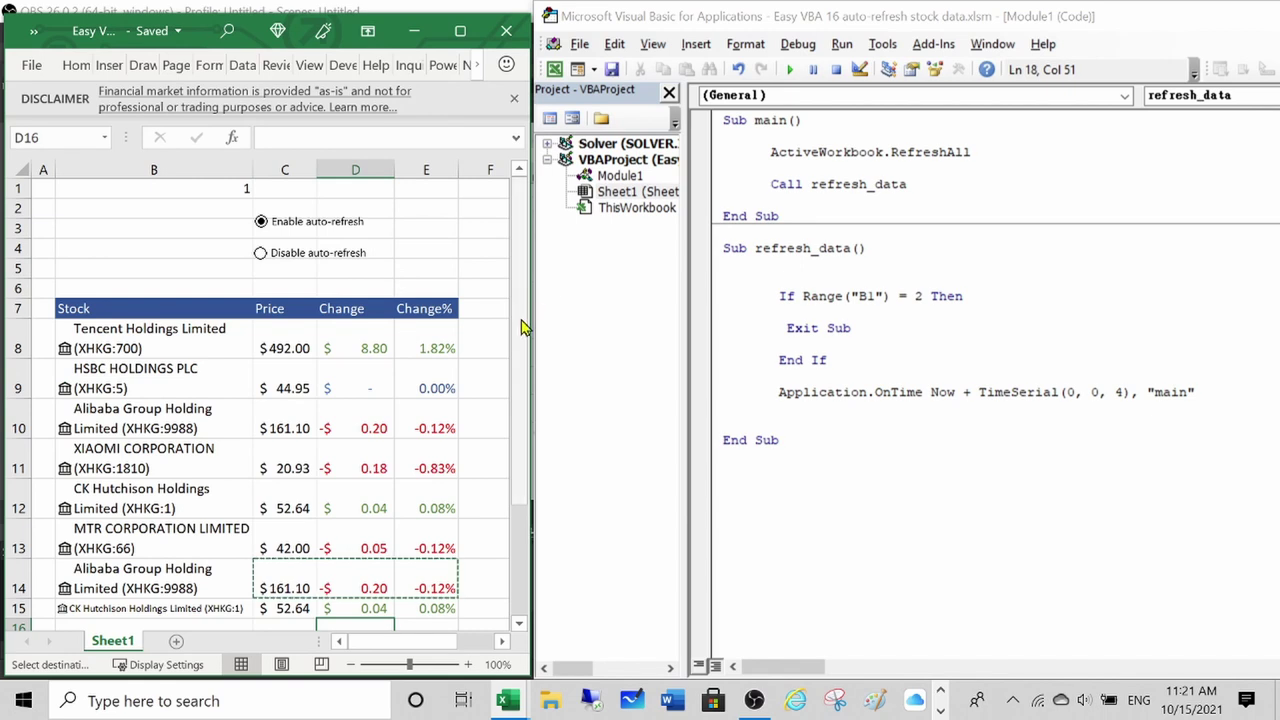
mouse_move(523, 323)
mouse_down()
mouse_move(520, 402)
mouse_move(523, 346)
mouse_up()
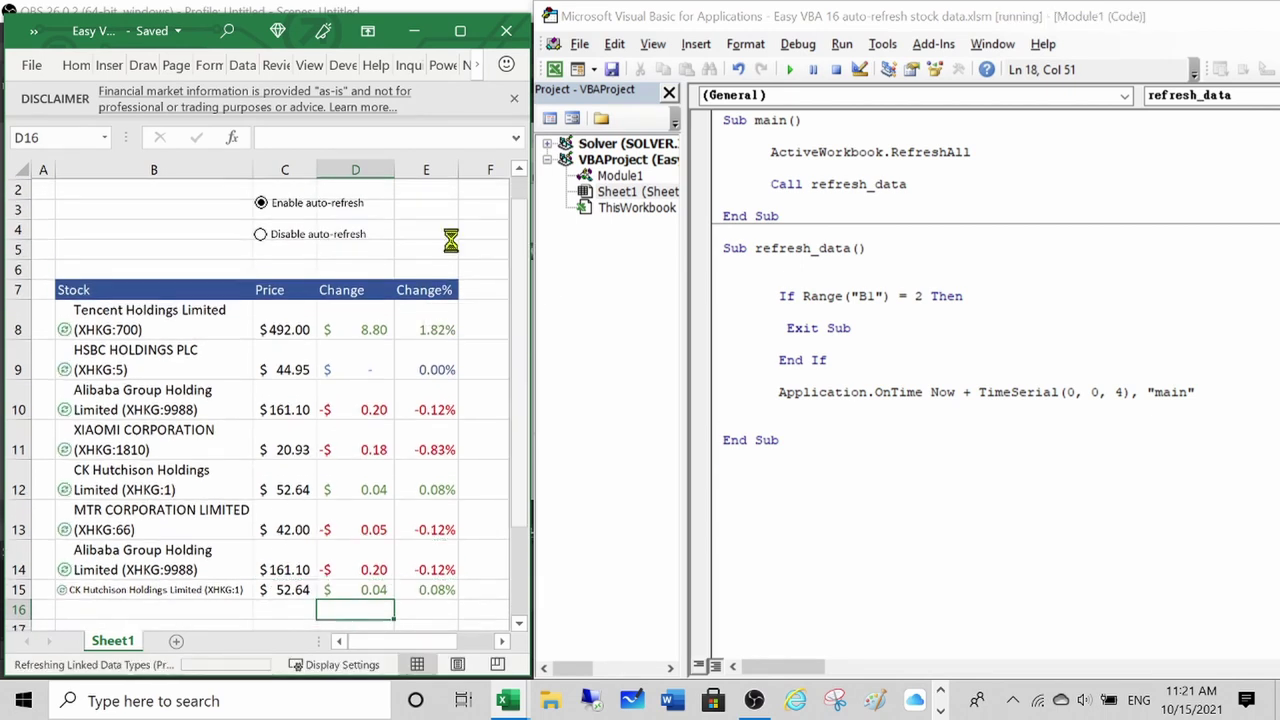
drag(515, 299, 422, 217)
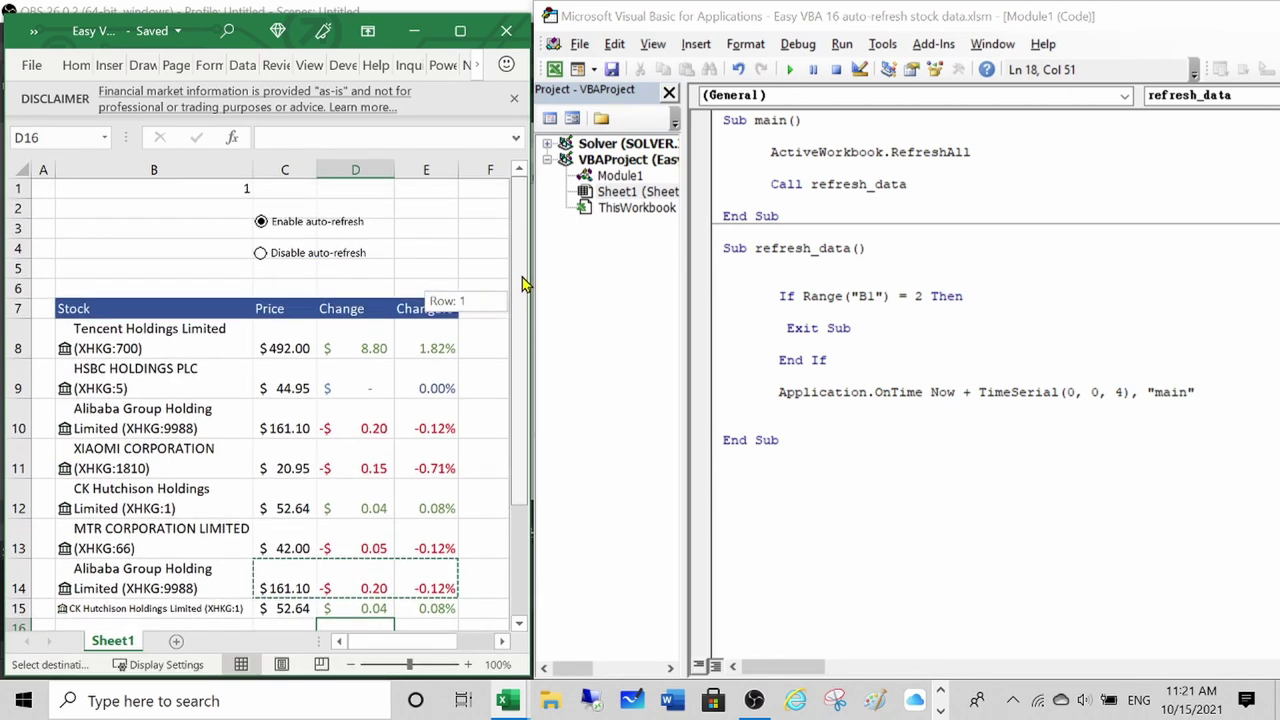